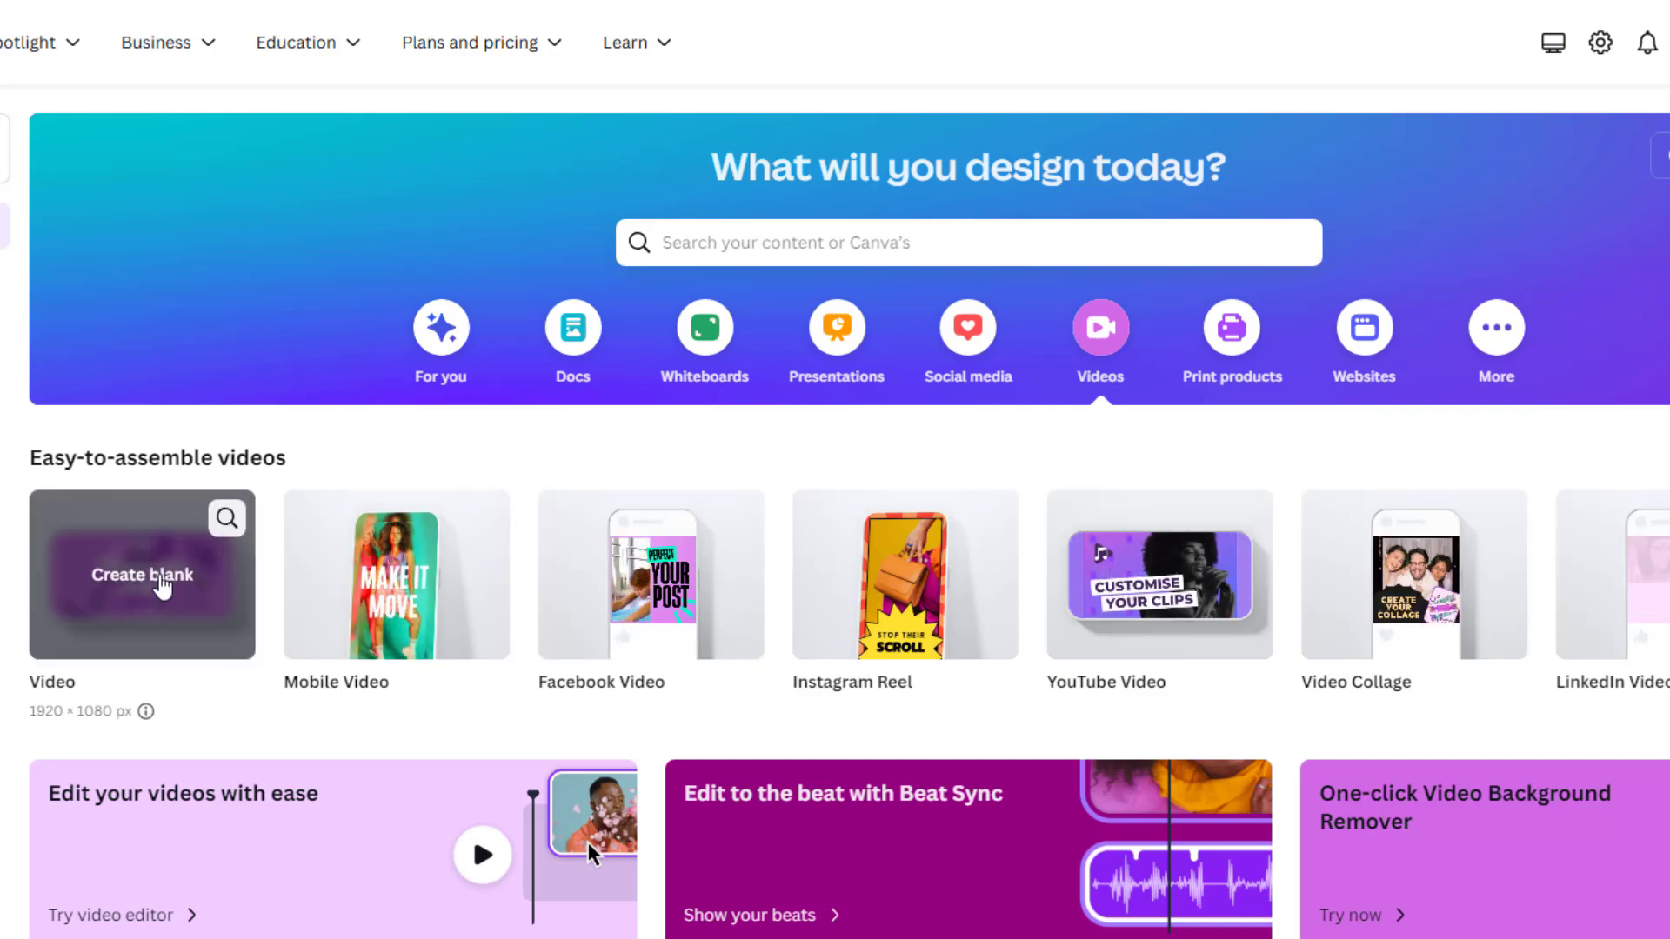
Step: Create a blank 1920 × 1080 px video design and show the uploaded videos
click(141, 571)
click(33, 339)
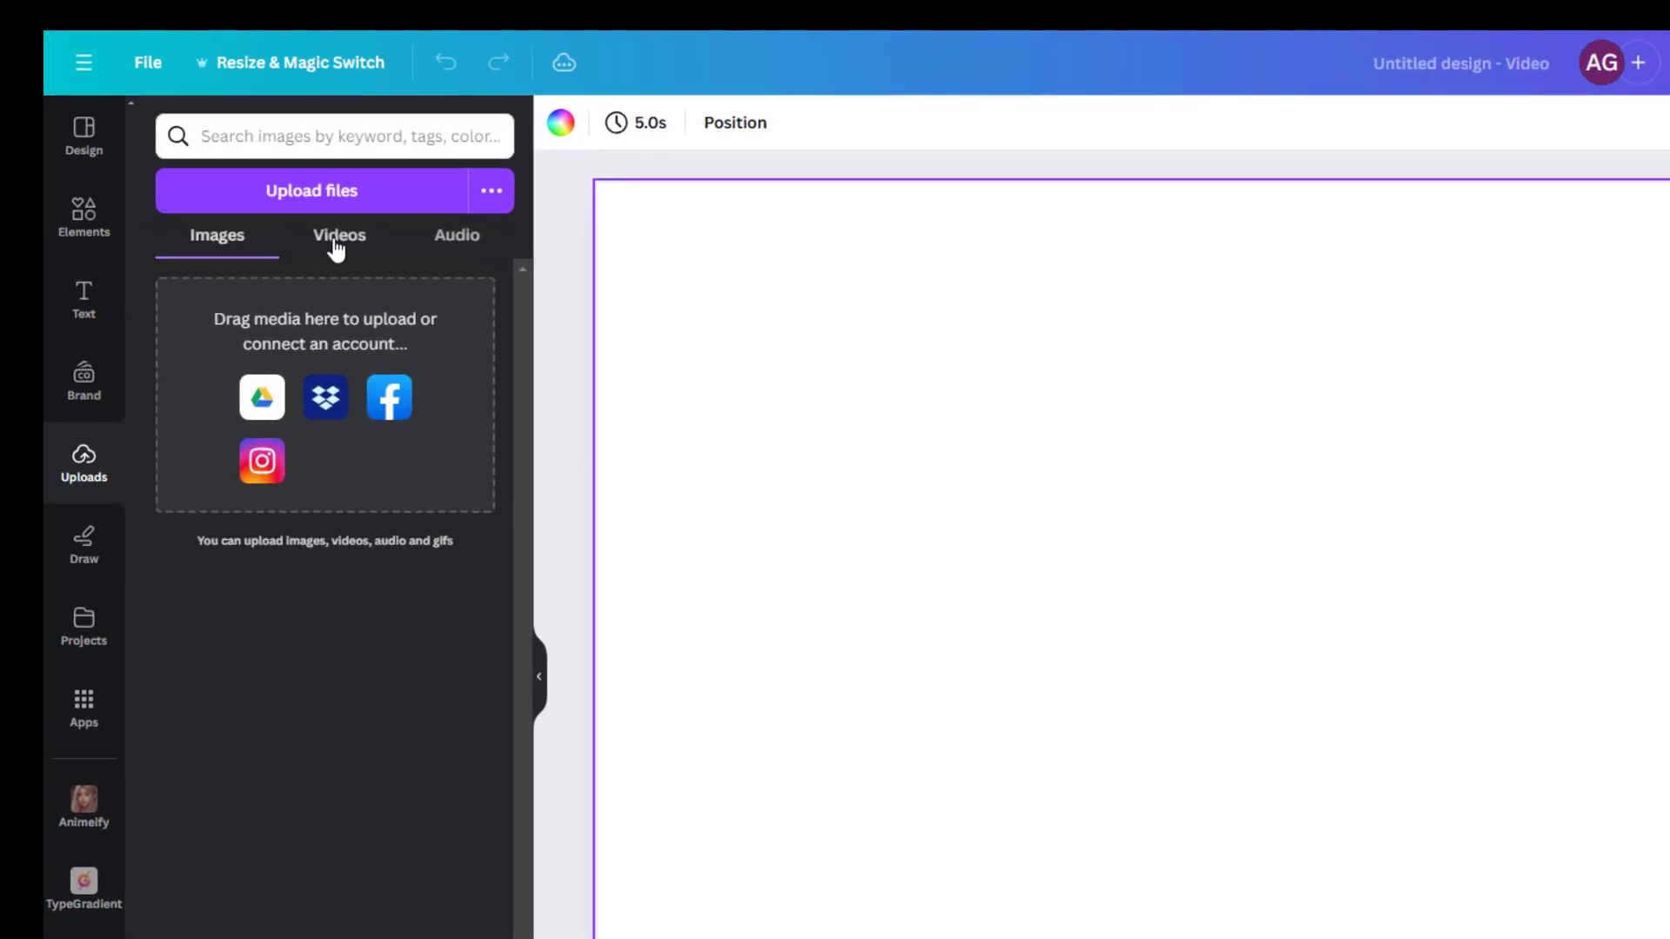
click(337, 247)
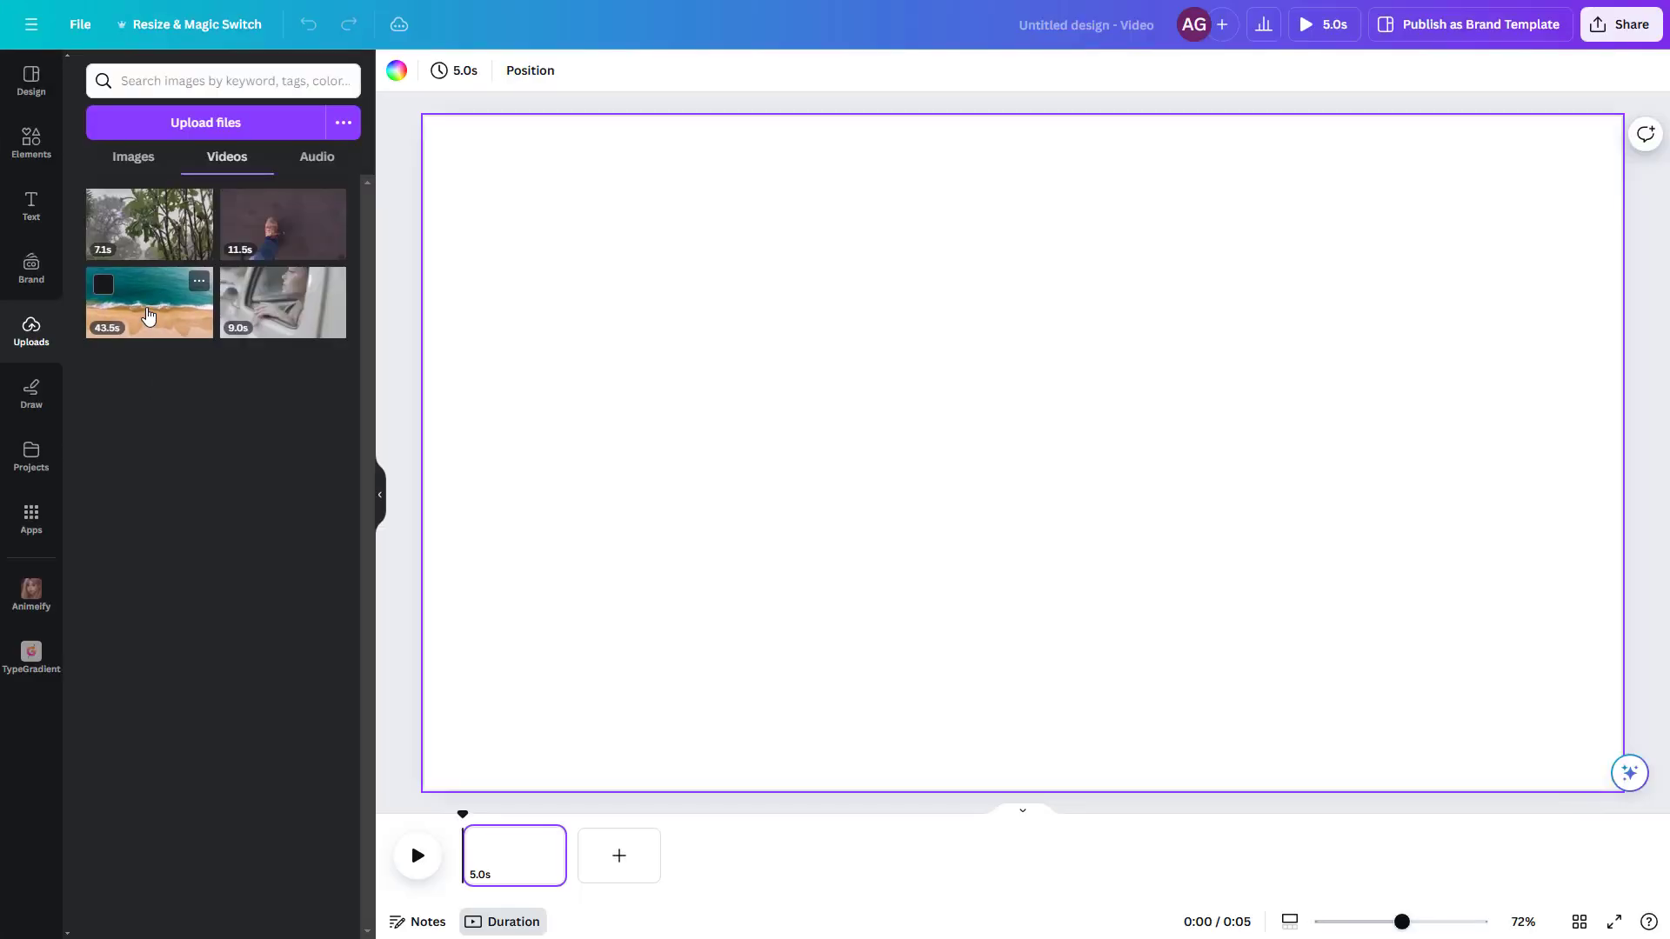
Step: Place the 43.5 s uploaded beach clip on the page and enlarge it to fill the whole page
drag(237, 425, 933, 489)
drag(682, 351, 626, 305)
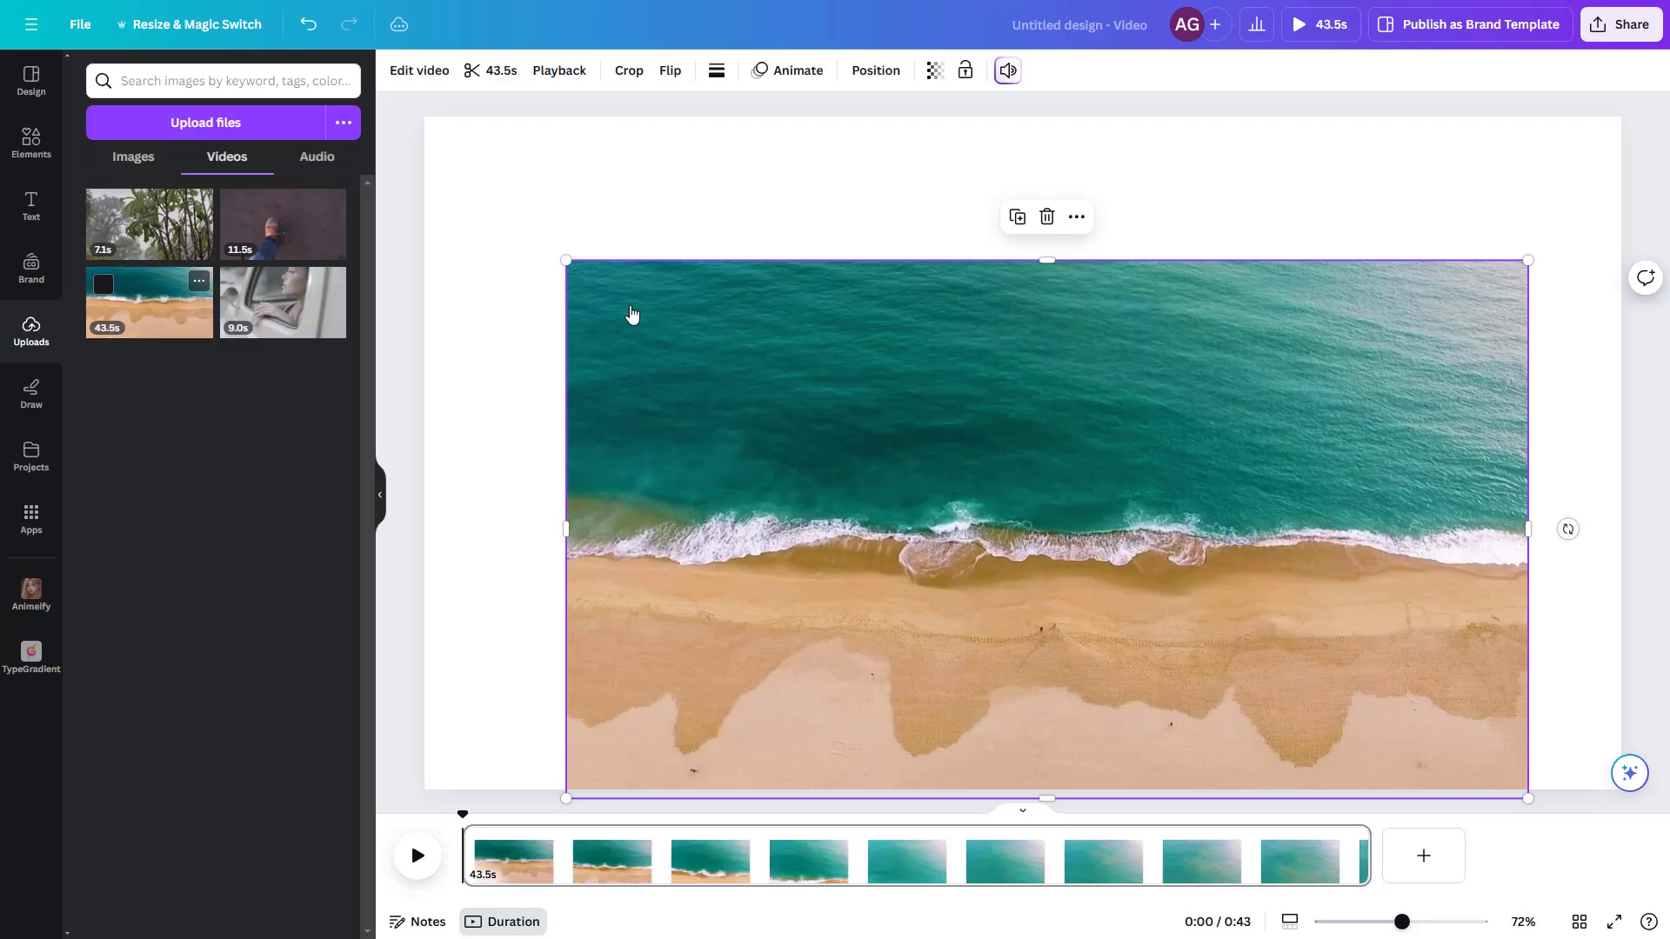
drag(722, 400, 576, 255)
drag(1382, 654, 1651, 745)
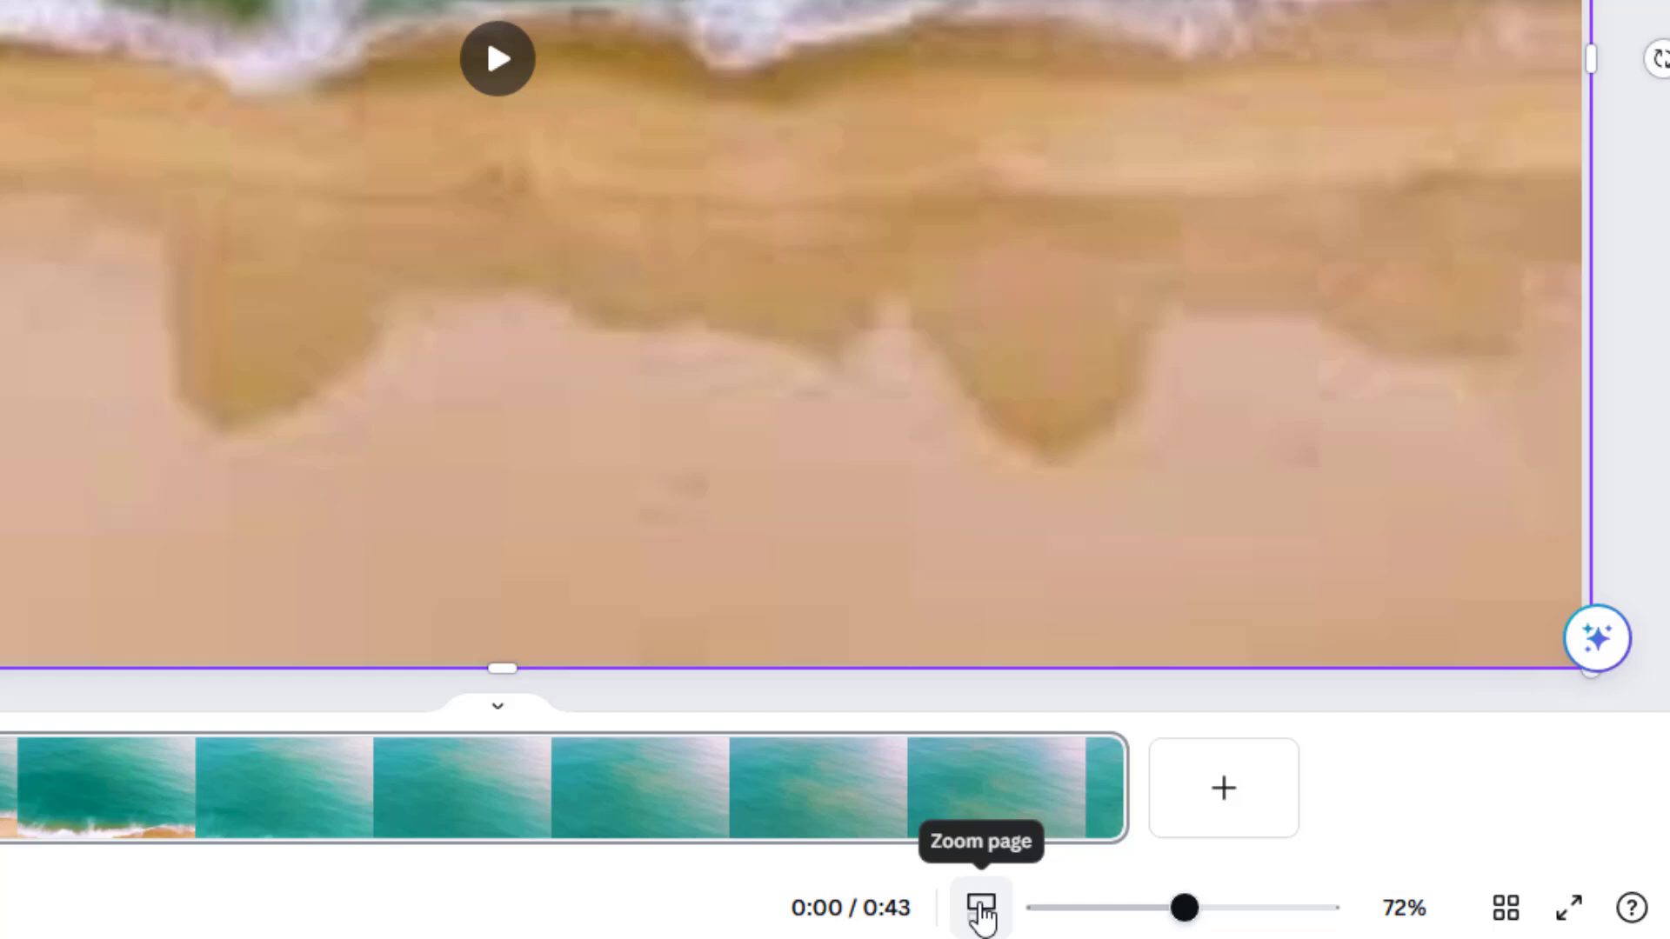
Step: Switch the zoom control from page to timeline and set the timeline zoom to 52%
click(981, 909)
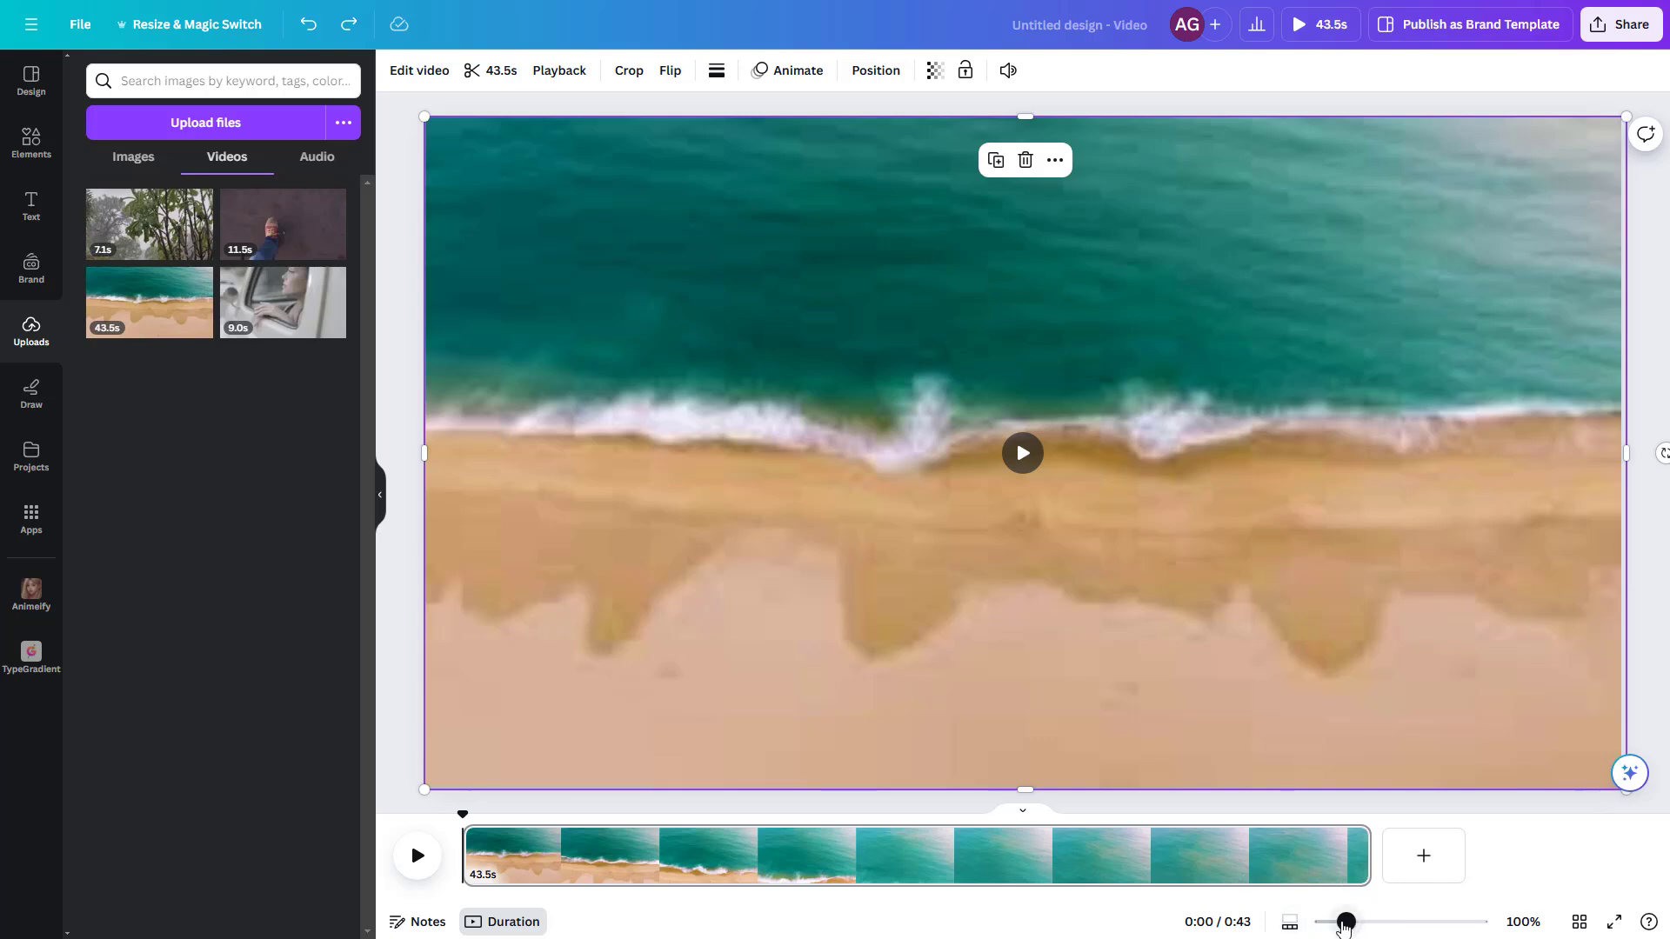
mouse_move(1345, 924)
mouse_down()
mouse_move(1476, 925)
mouse_move(1329, 927)
mouse_up()
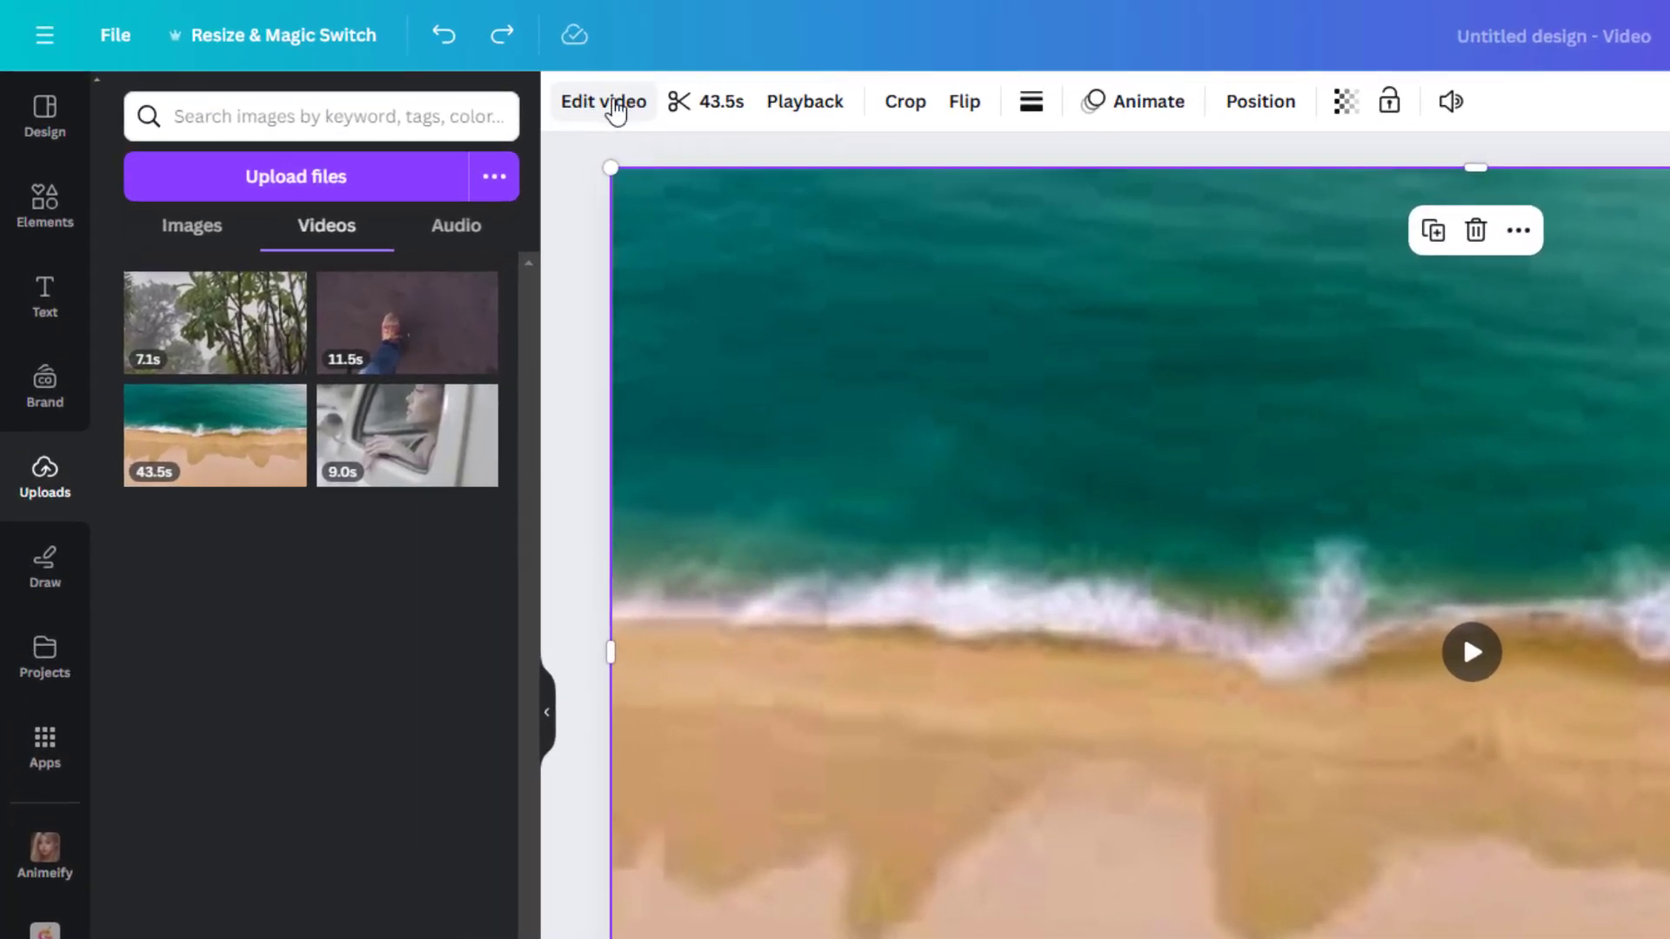
Step: Review the beach clip's Adjust settings for white balance, light, color and texture
click(620, 104)
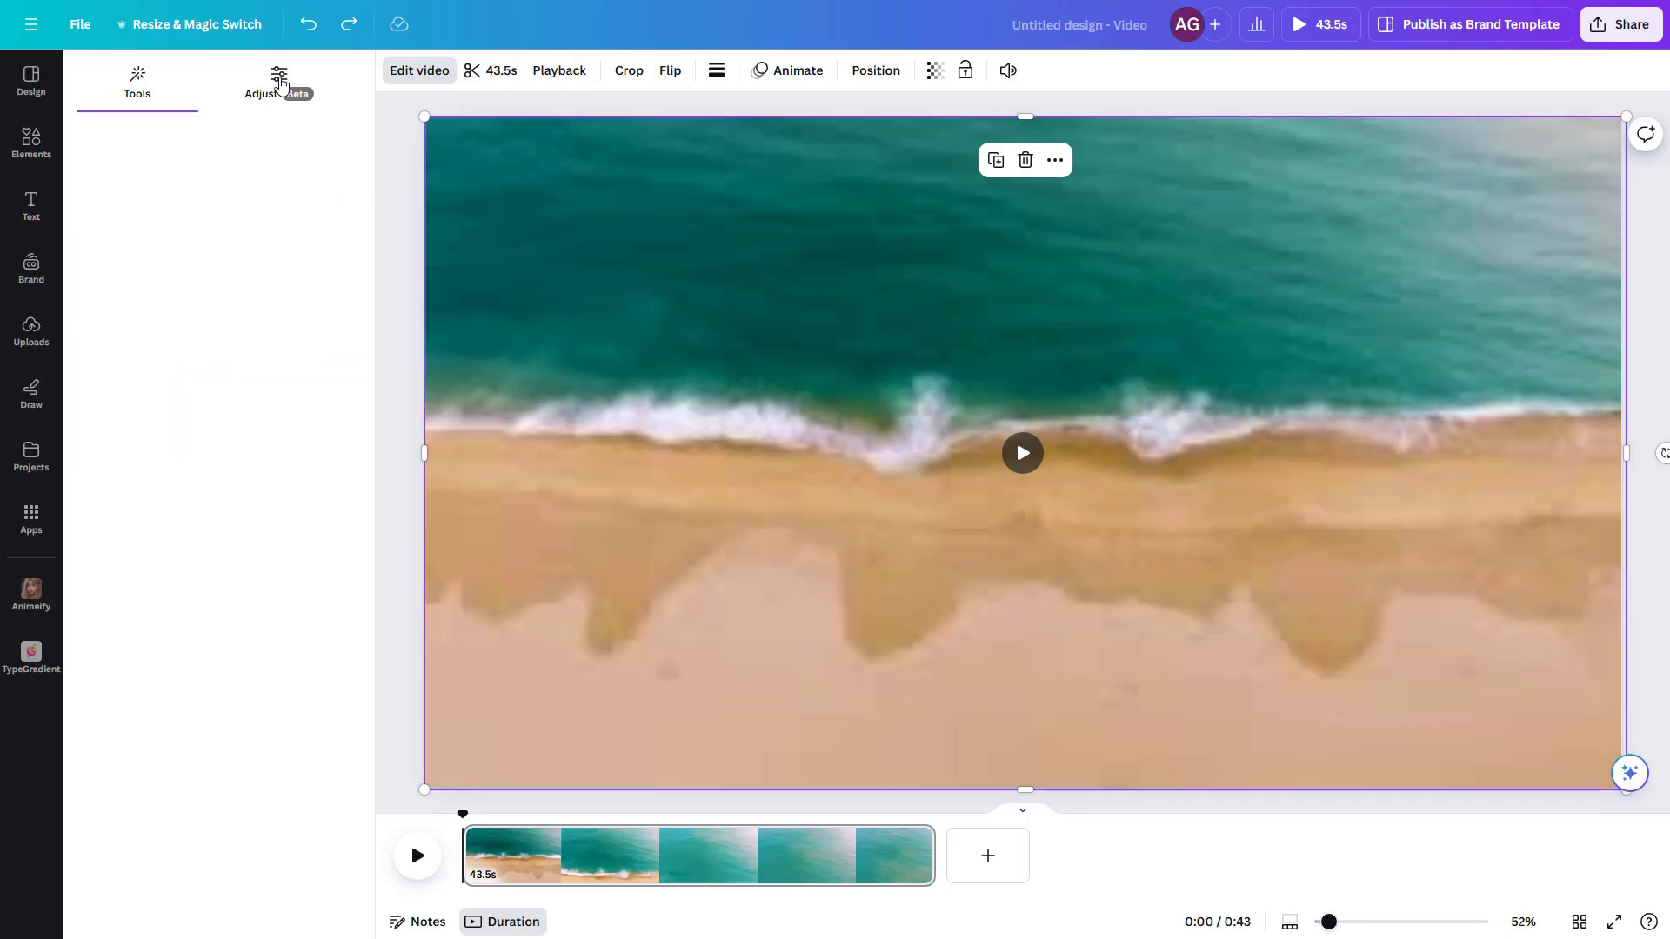
click(398, 113)
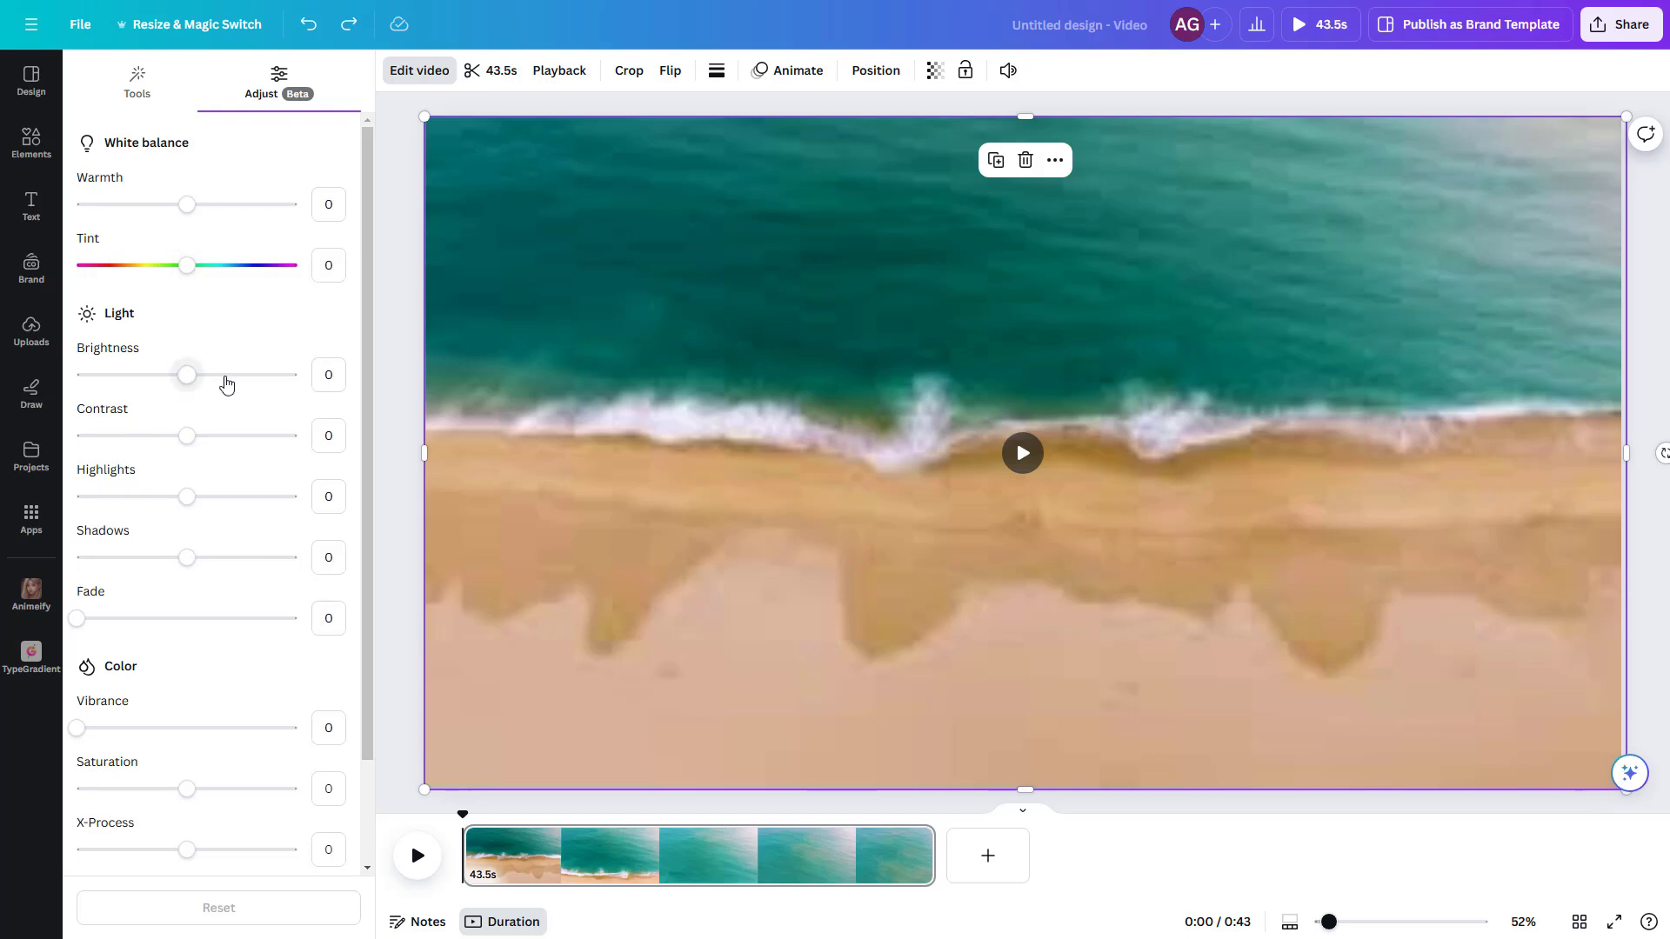
scroll(226, 384, down, 2)
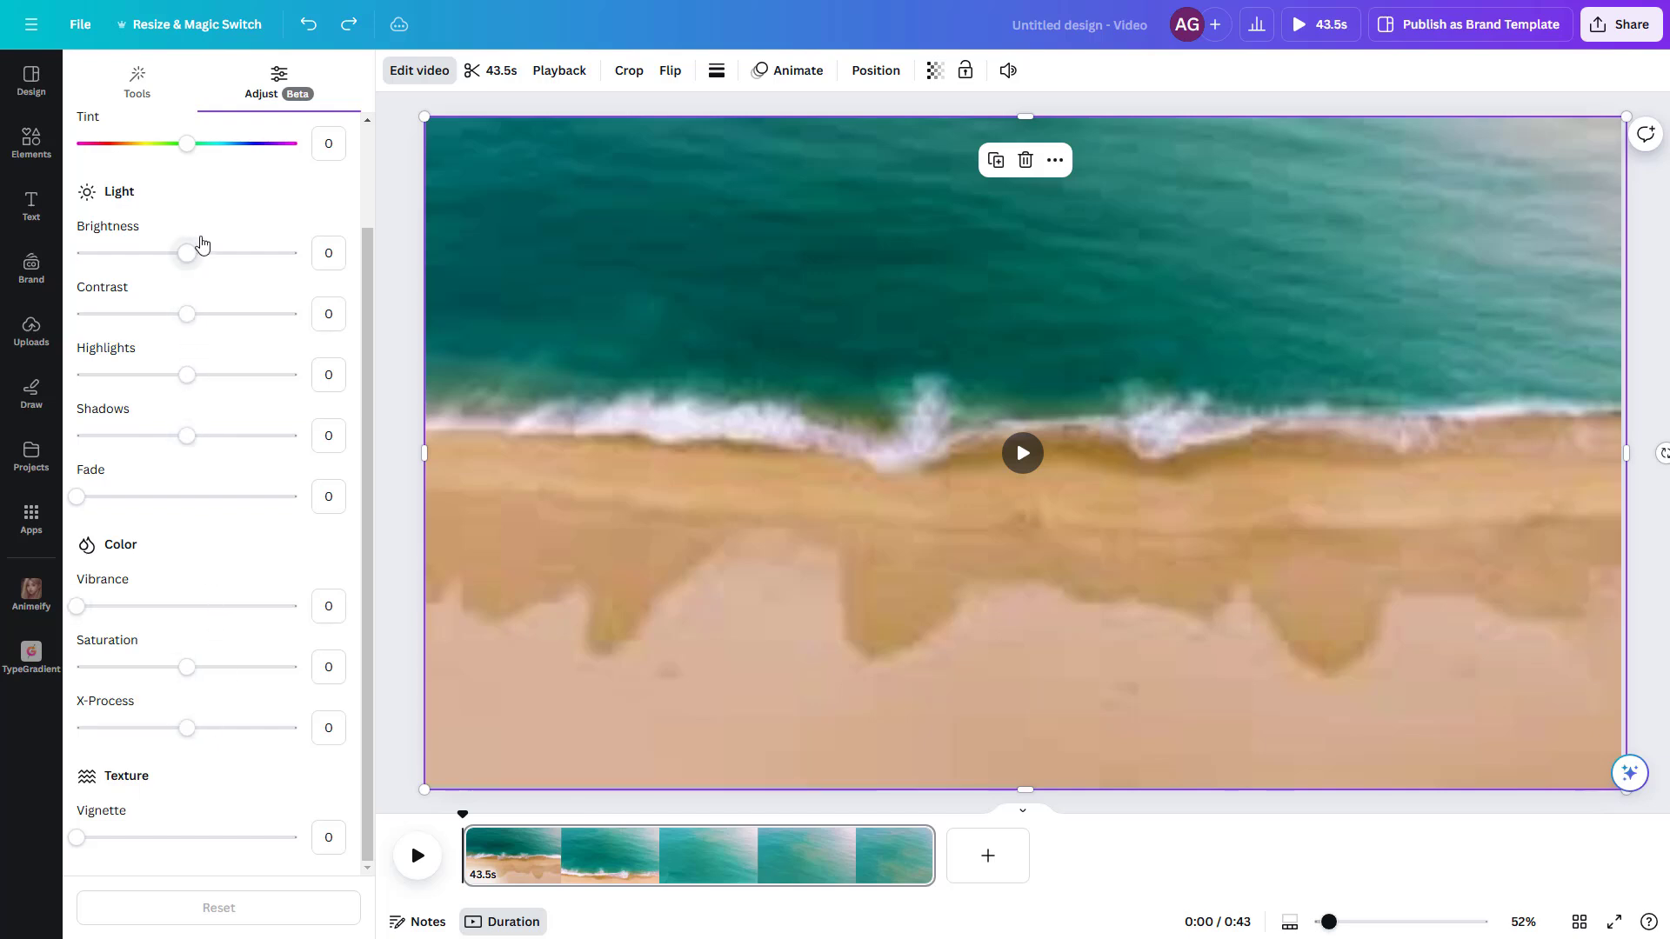
Step: Split the beach clip at 0:18 and split the remaining part again at 0:28
click(661, 811)
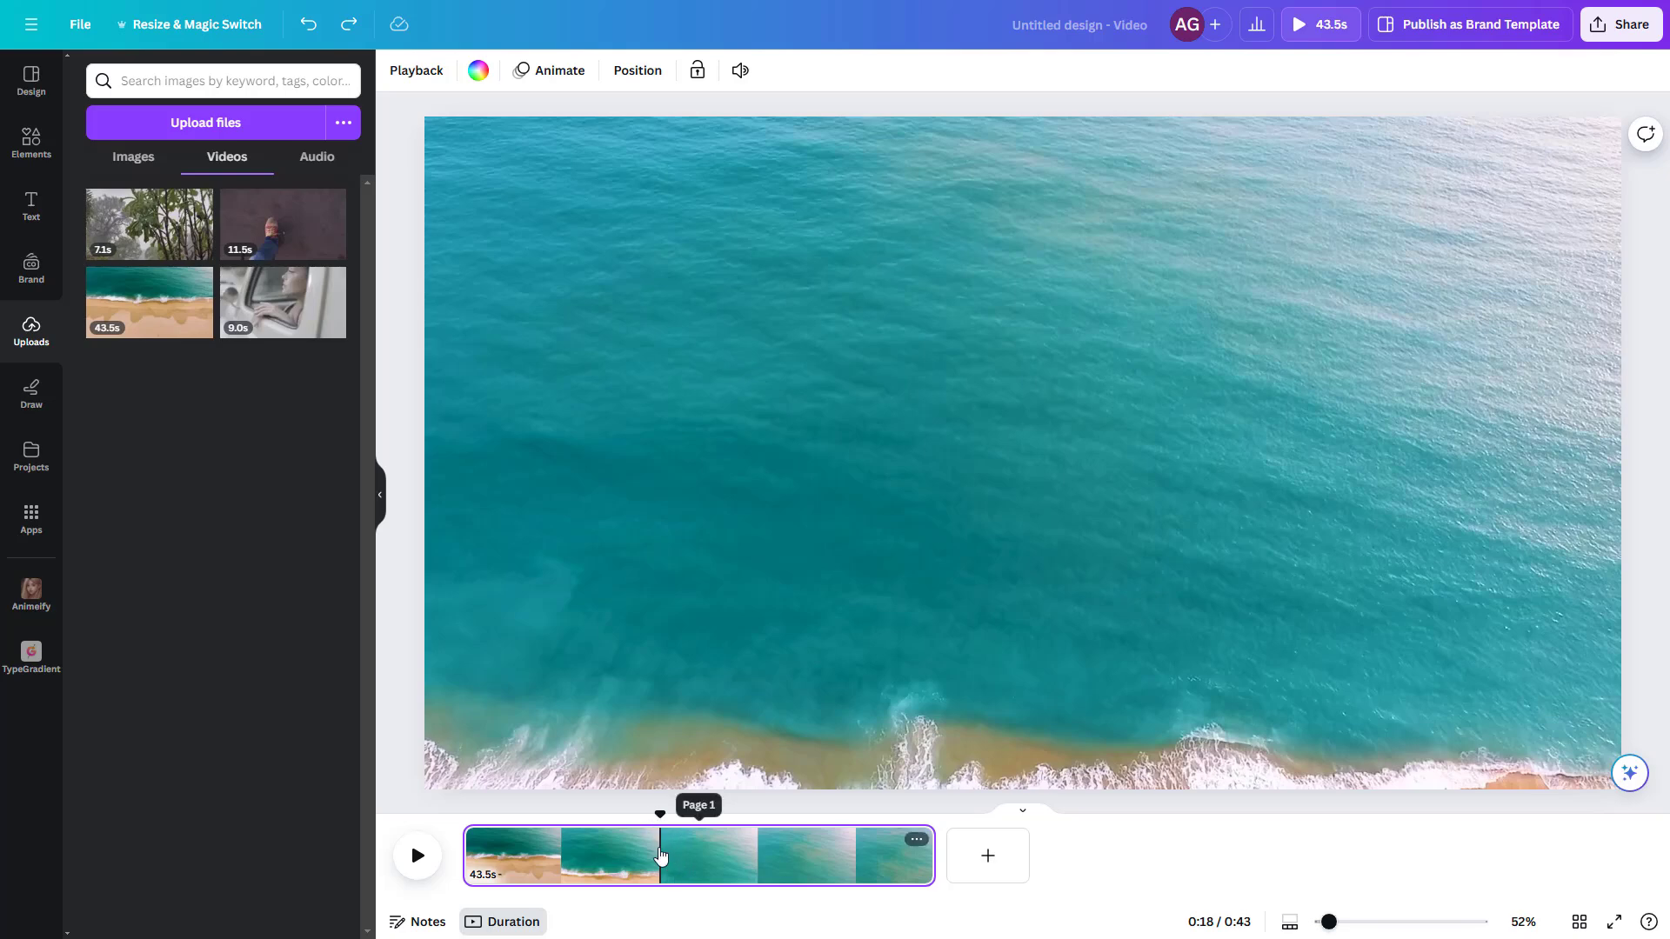
right_click(661, 857)
click(714, 735)
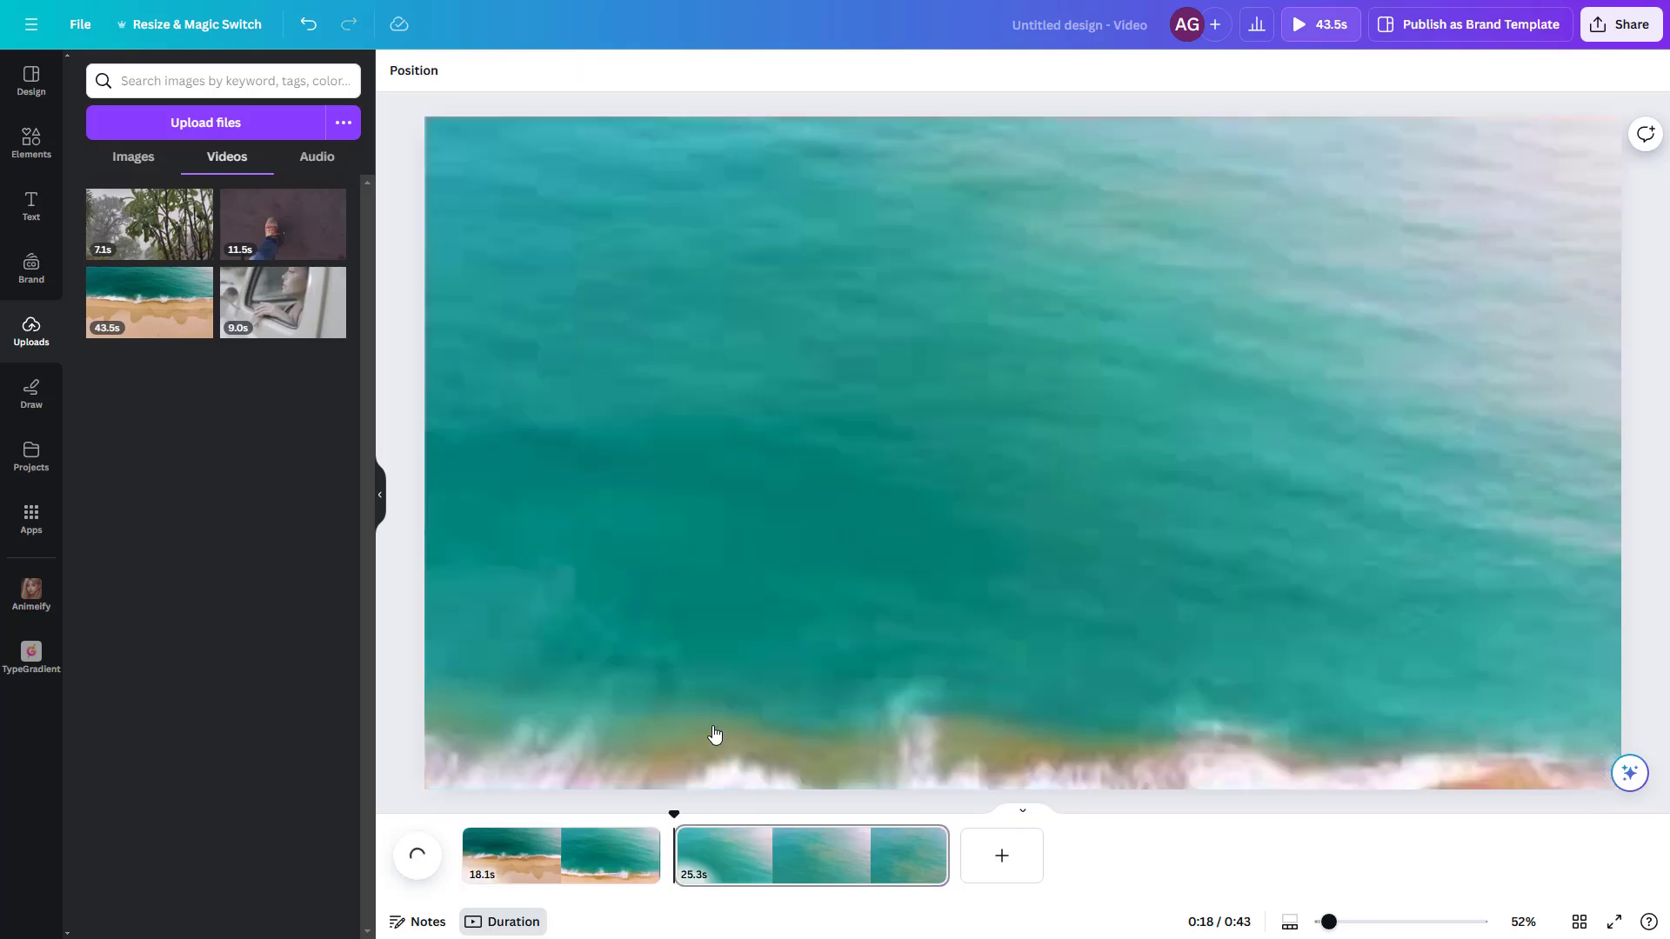
click(792, 840)
right_click(792, 840)
click(851, 716)
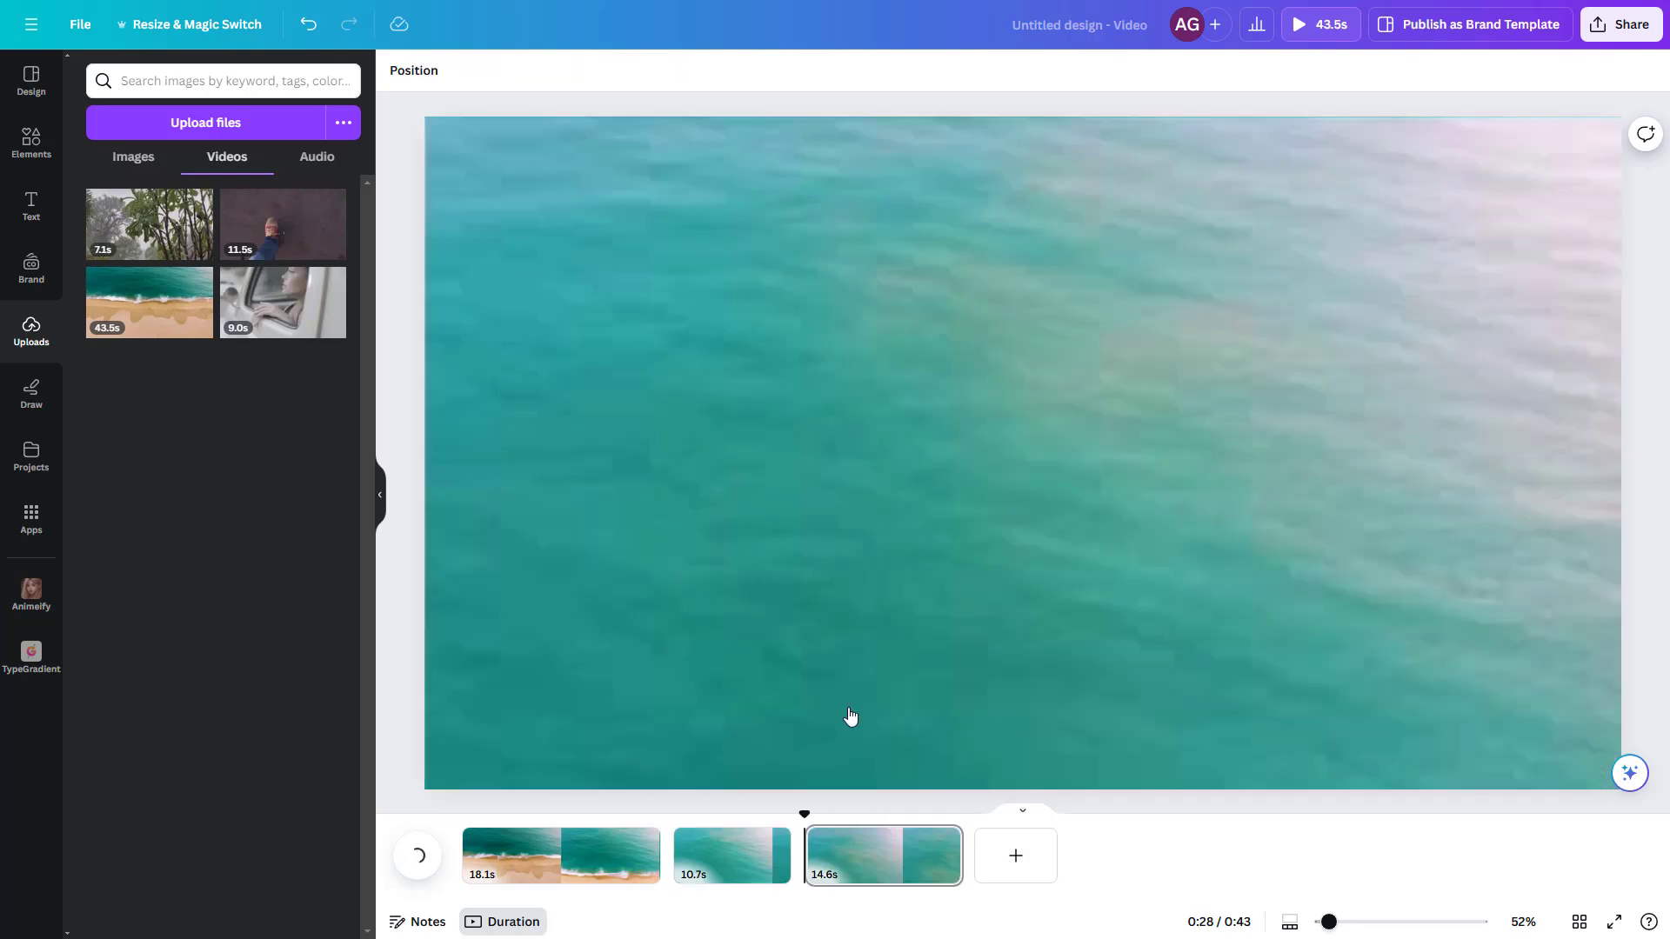
Step: Delete the middle 10.7 s segment of the beach footage from the timeline
click(727, 864)
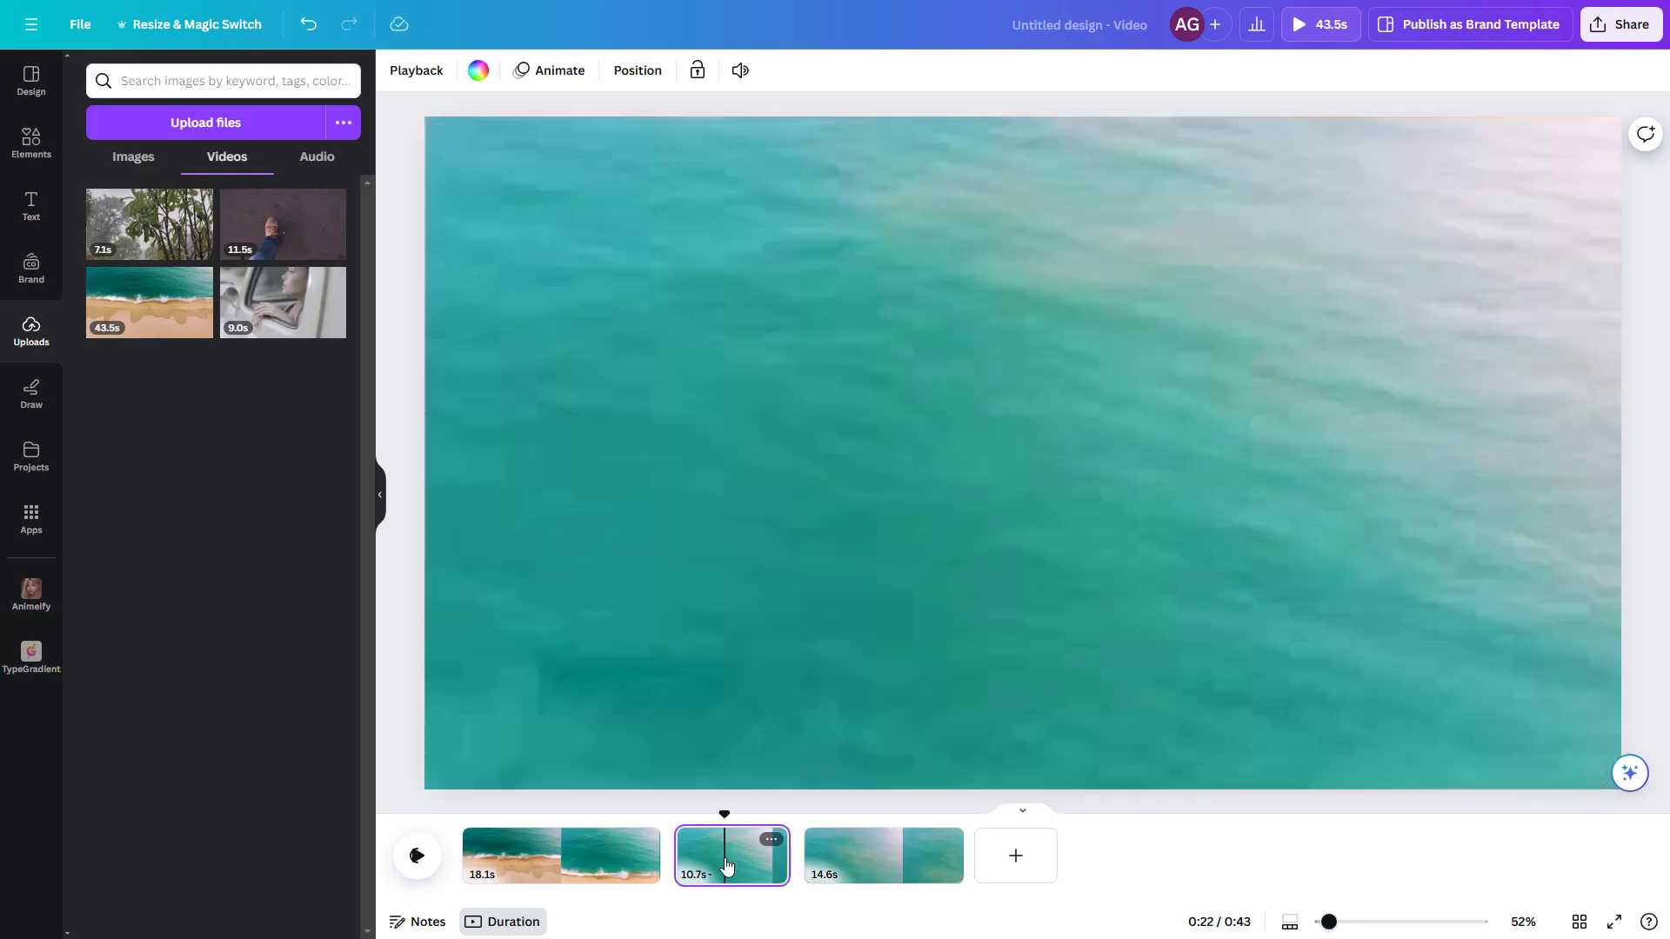
right_click(727, 863)
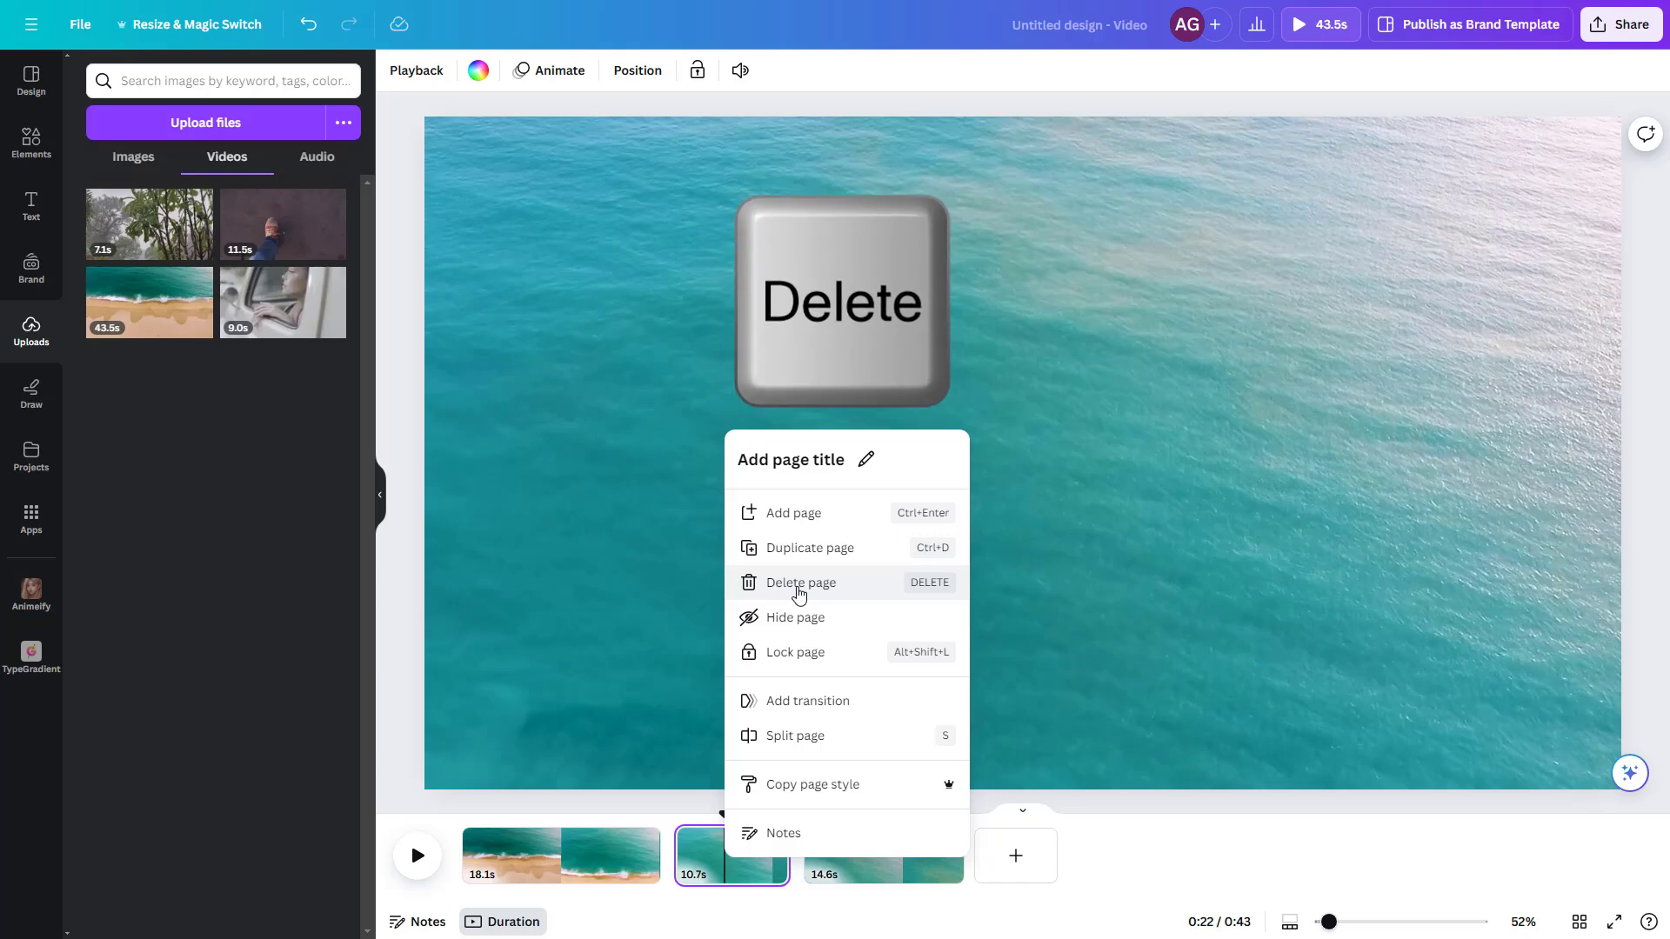
click(799, 582)
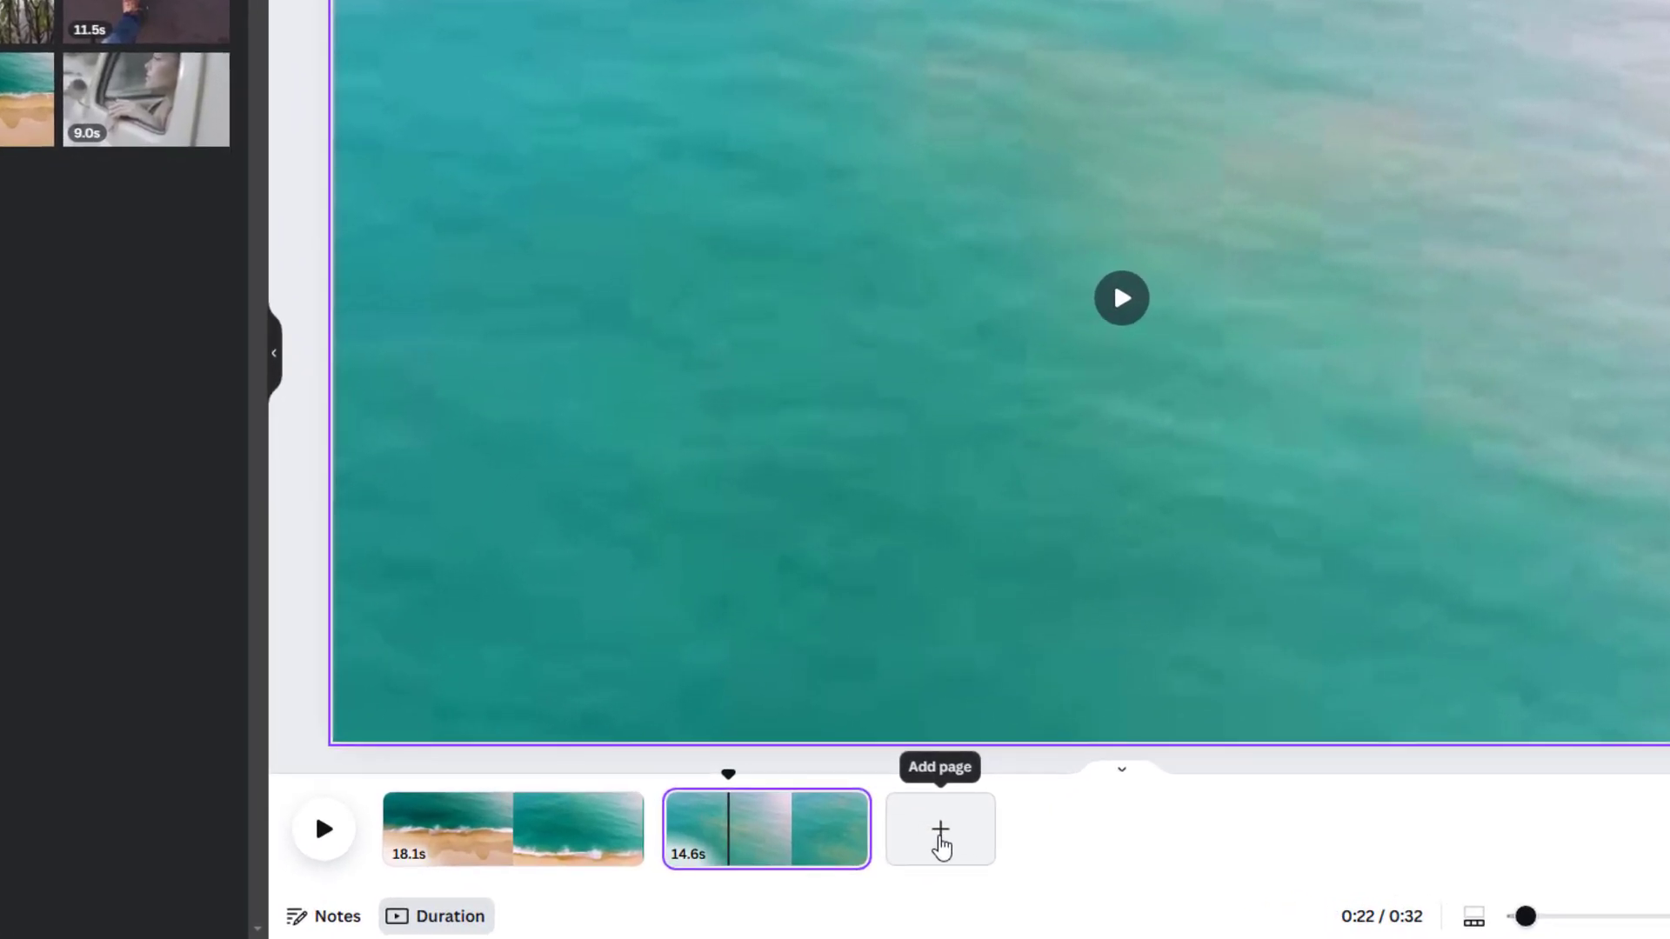
Step: Add a third page with the 11.5 s walking-shoe clip and crop the clip at its upper and side edges
click(940, 830)
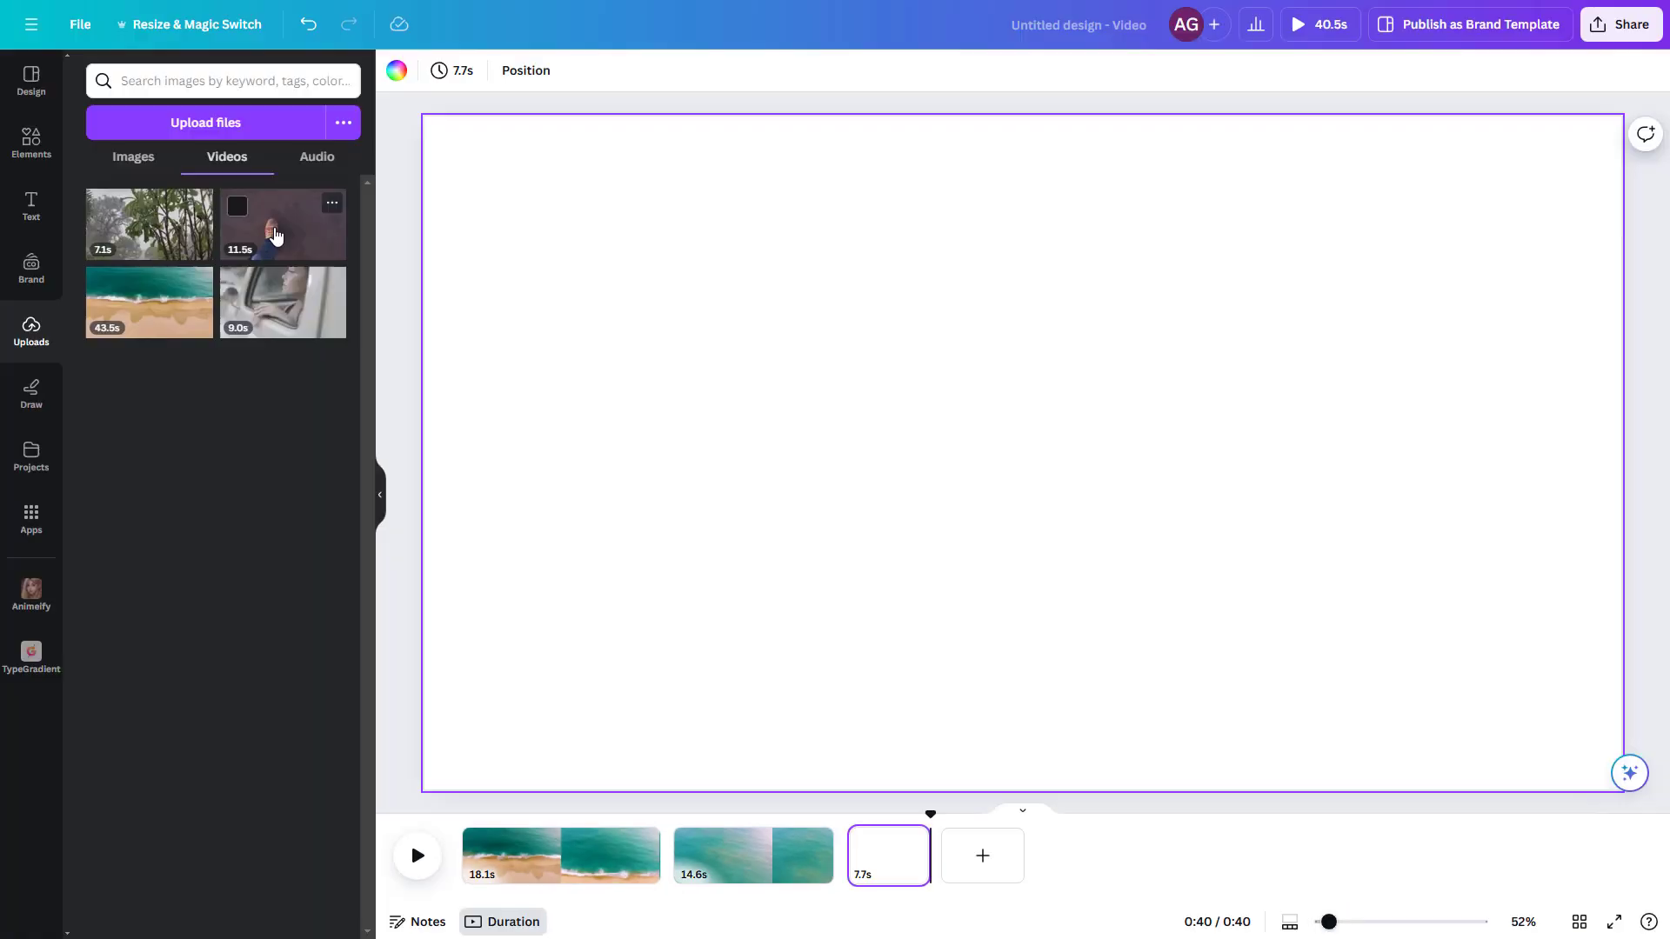
click(131, 9)
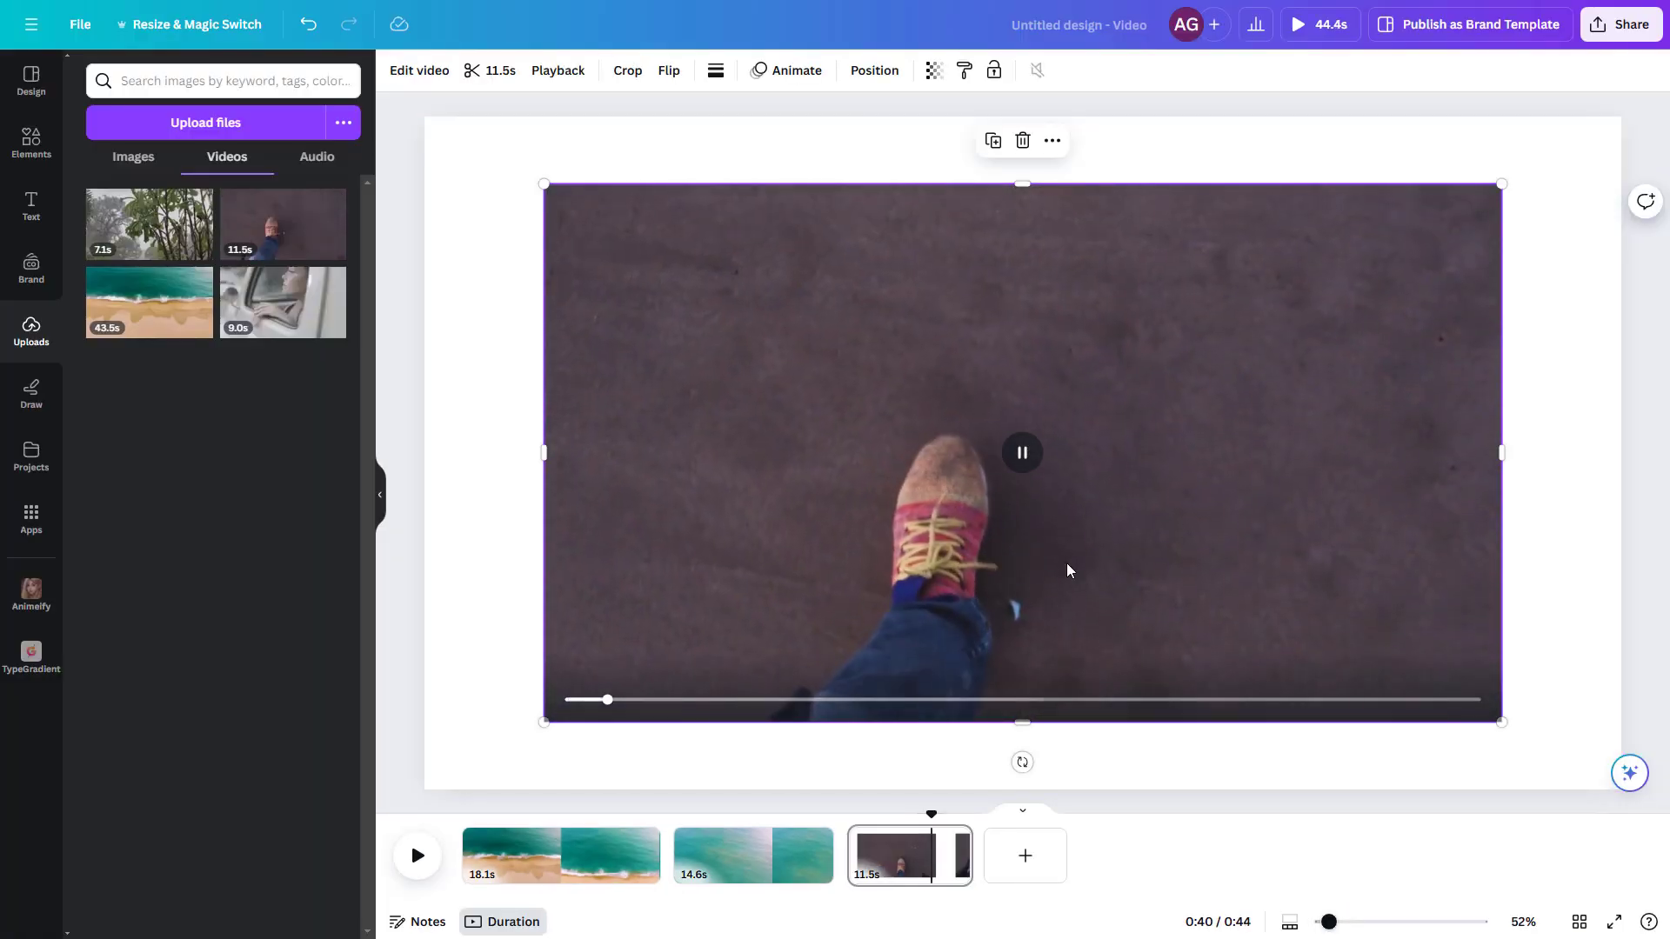
mouse_move(1021, 184)
mouse_down()
mouse_move(1040, 402)
mouse_move(1023, 194)
mouse_up()
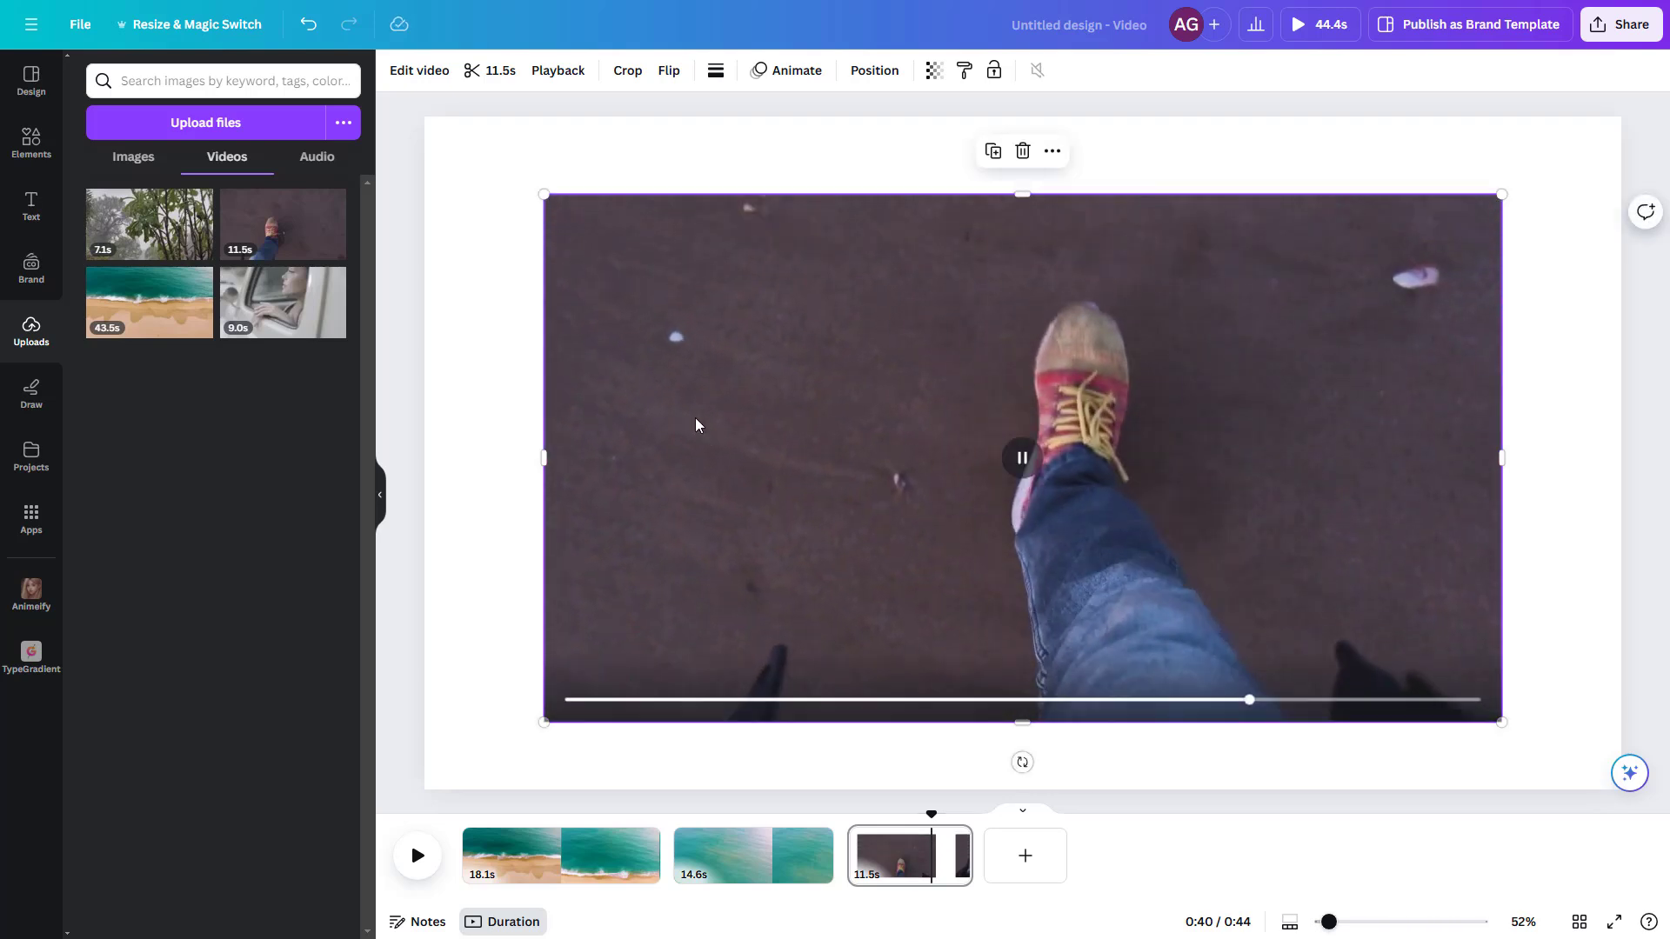
drag(543, 458, 834, 454)
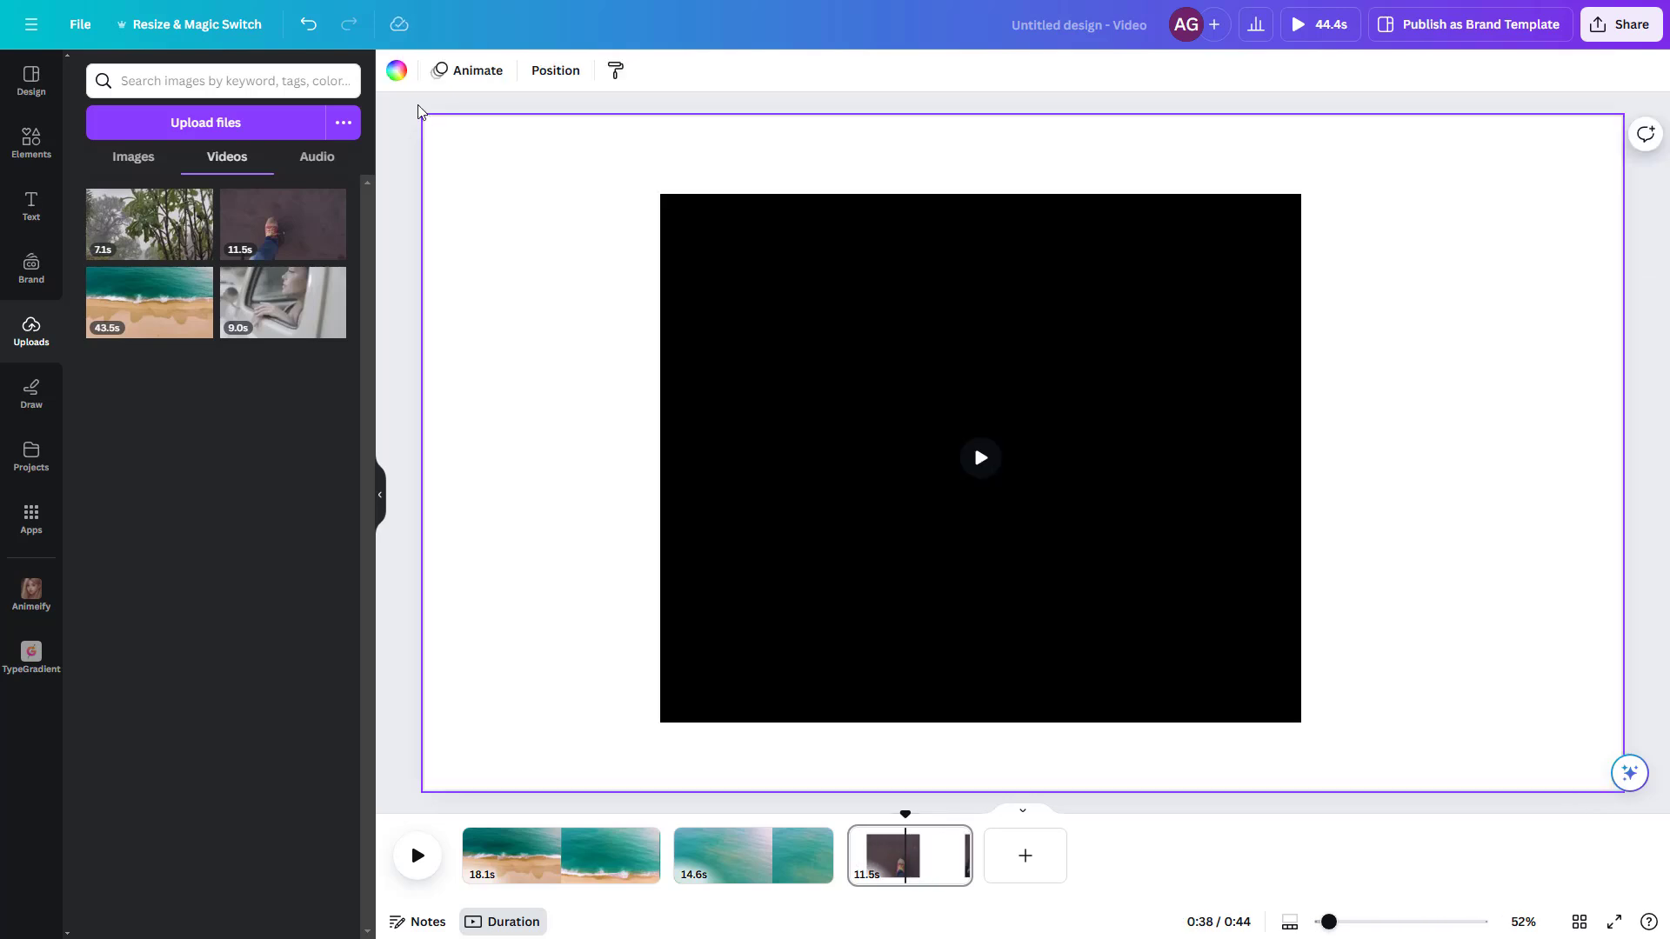
Step: Try solid dark blue and then default gradients as the third page's background color
click(397, 73)
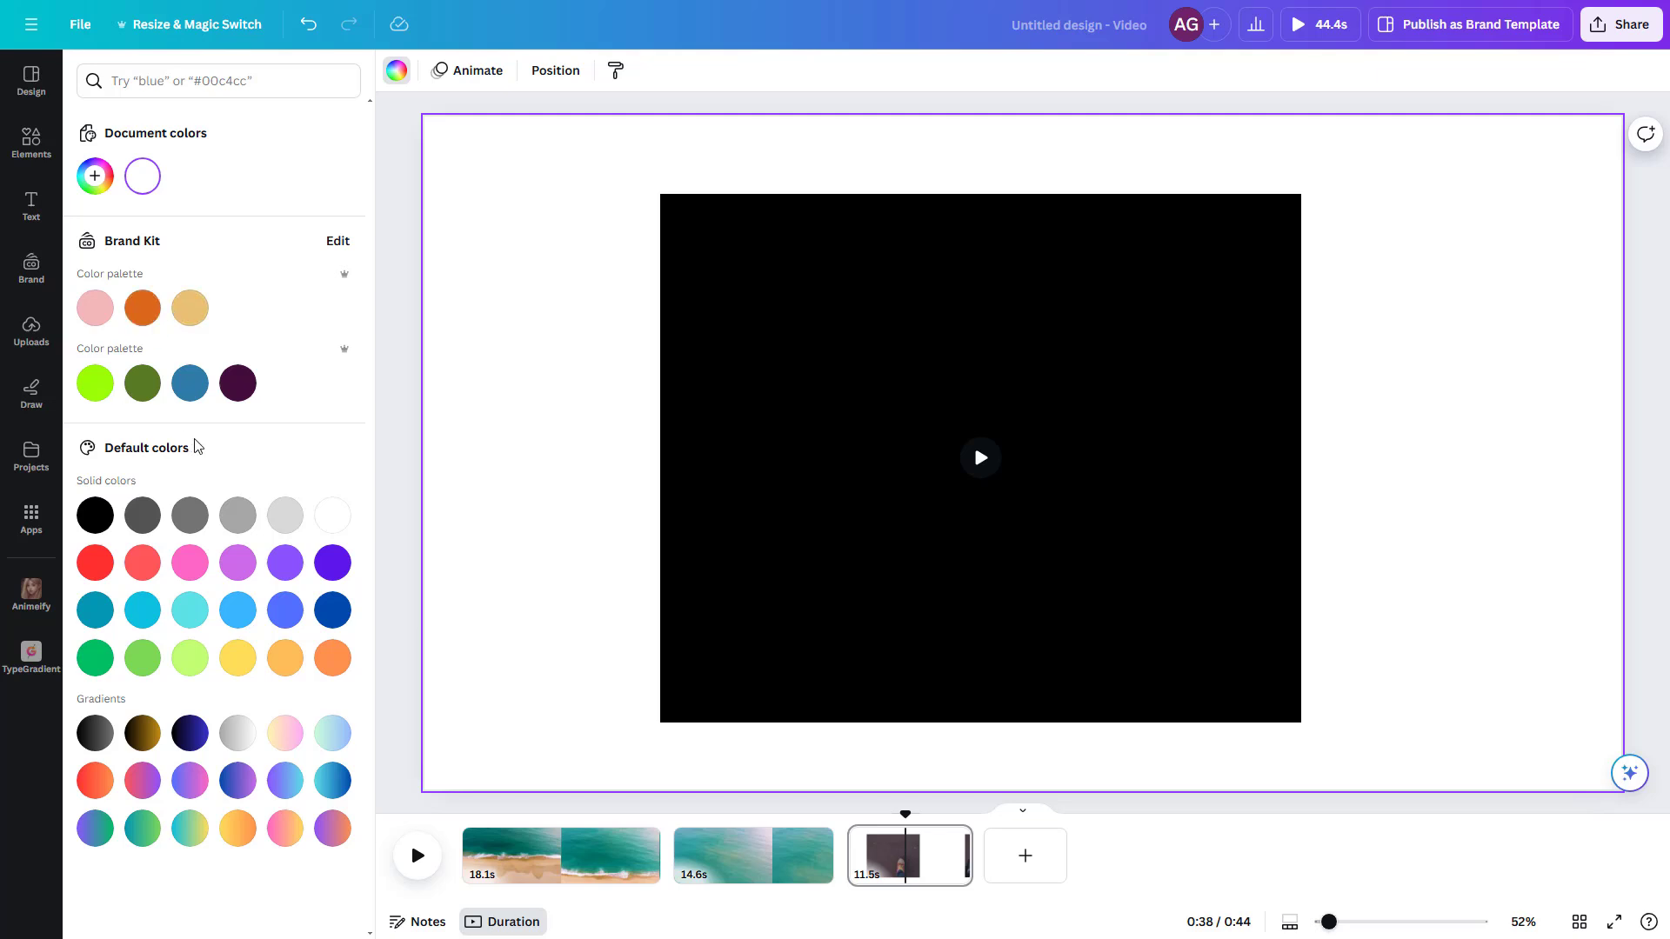
click(333, 609)
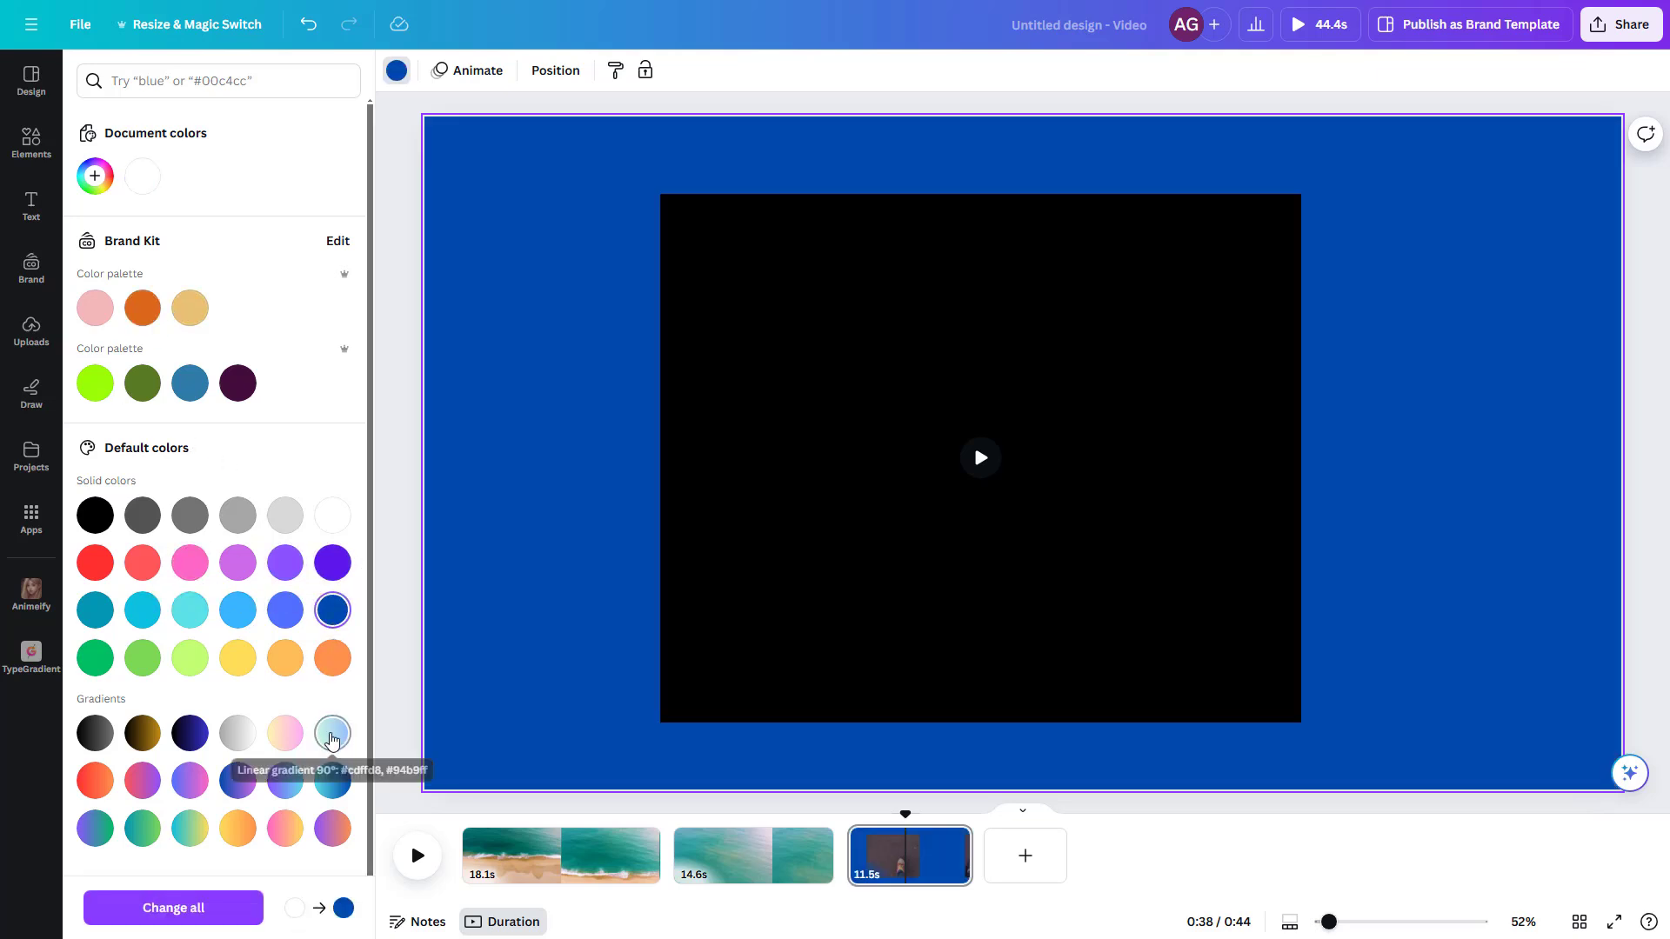
click(332, 733)
click(237, 780)
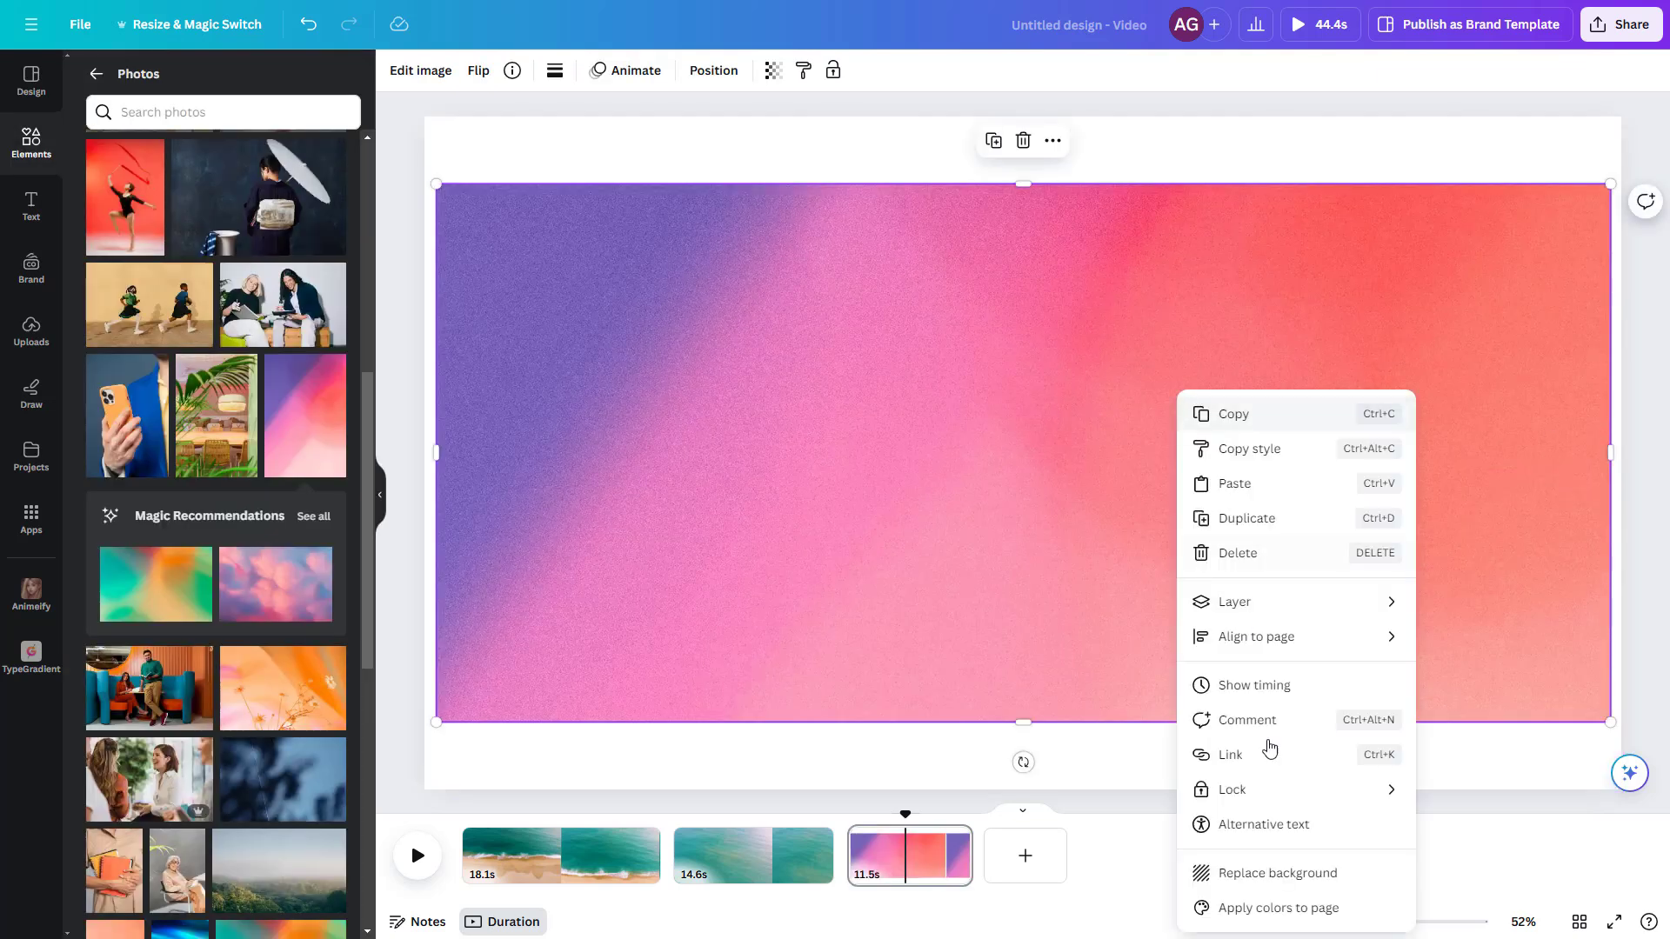
Step: Replace the third page's background with the purple, pink and coral gradient photo
click(1284, 834)
click(1403, 510)
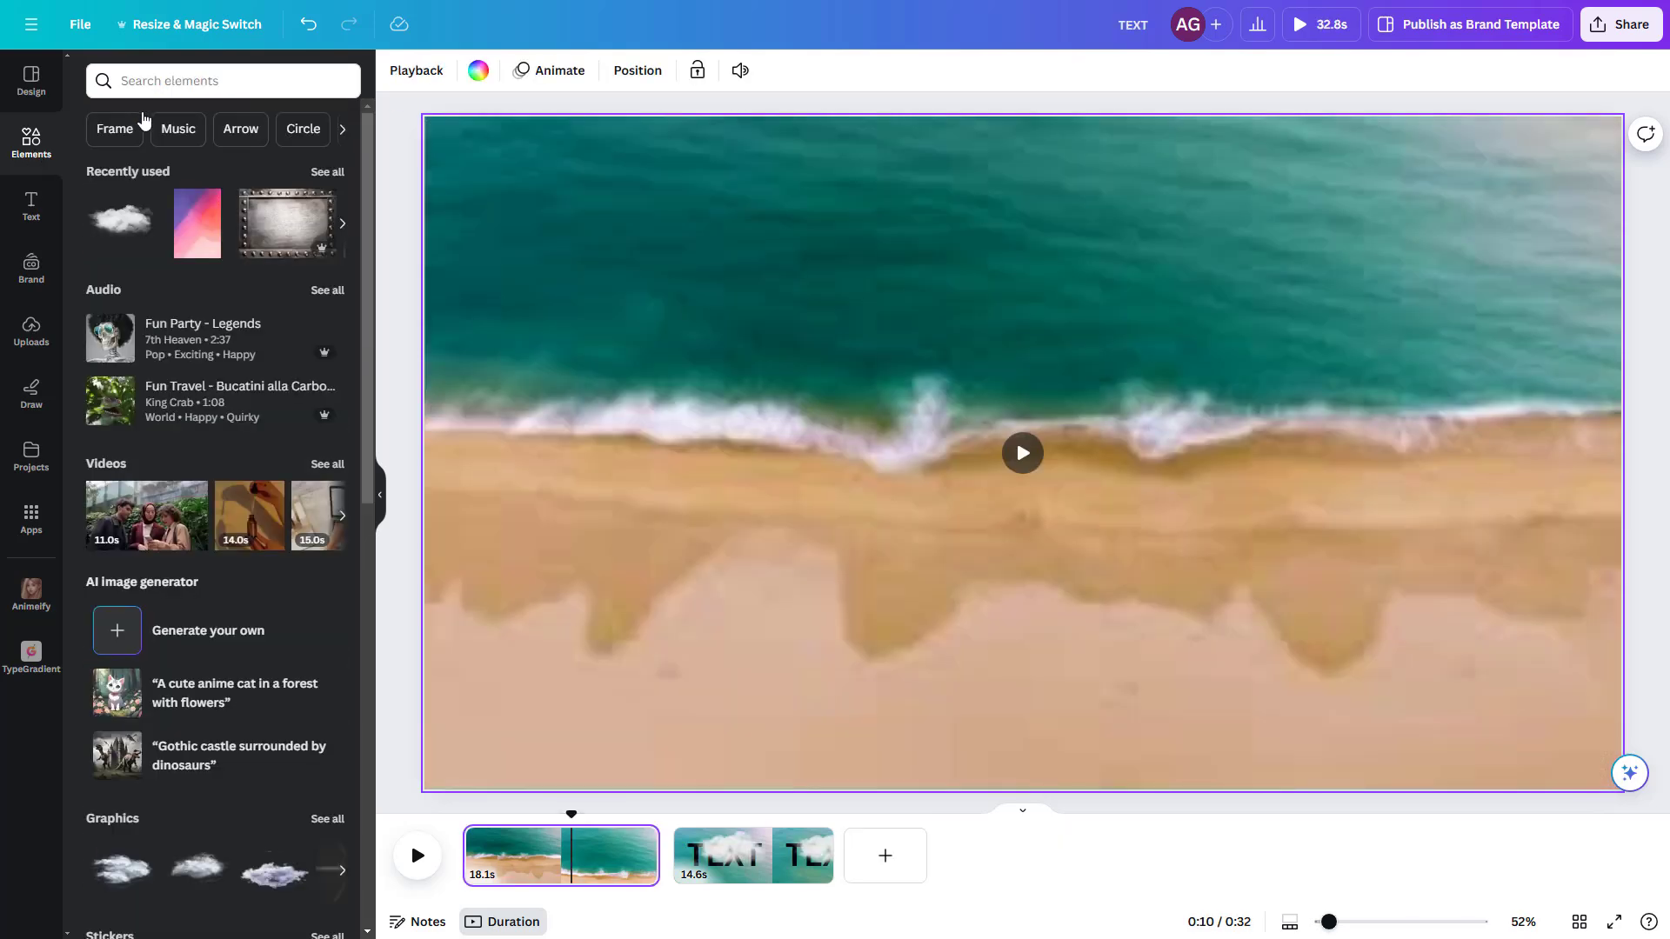
Step: Search the elements for "overlay" and add the 10.0 s brown old-film video to the first page, enlarged to cover it
click(173, 80)
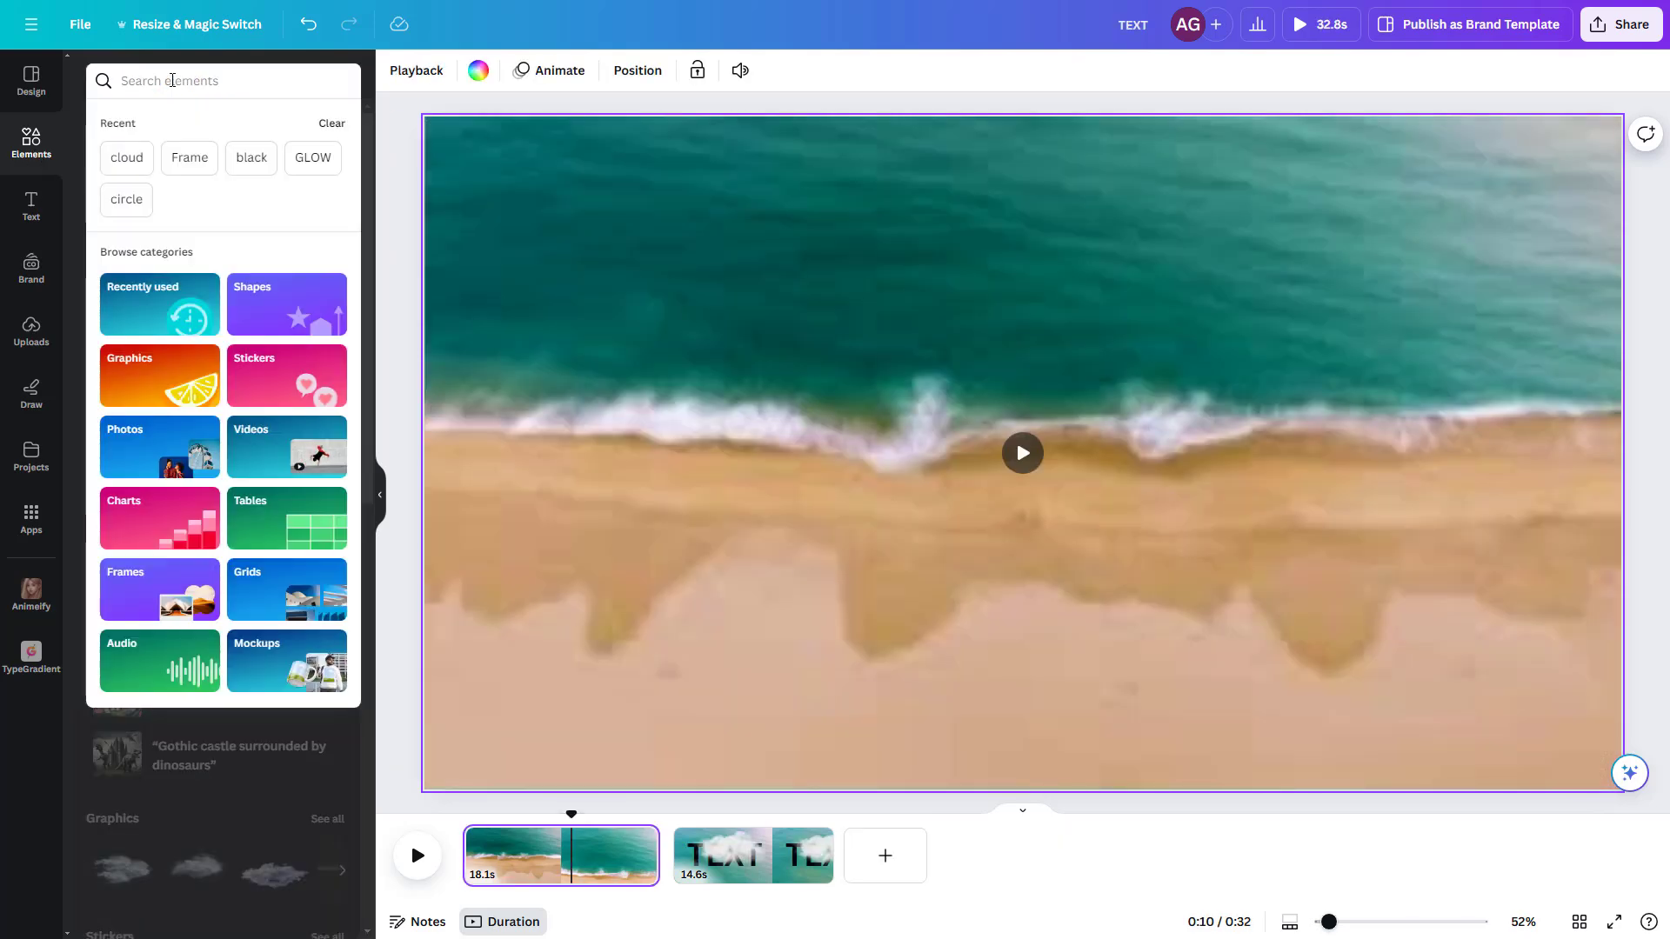
text(overlay)
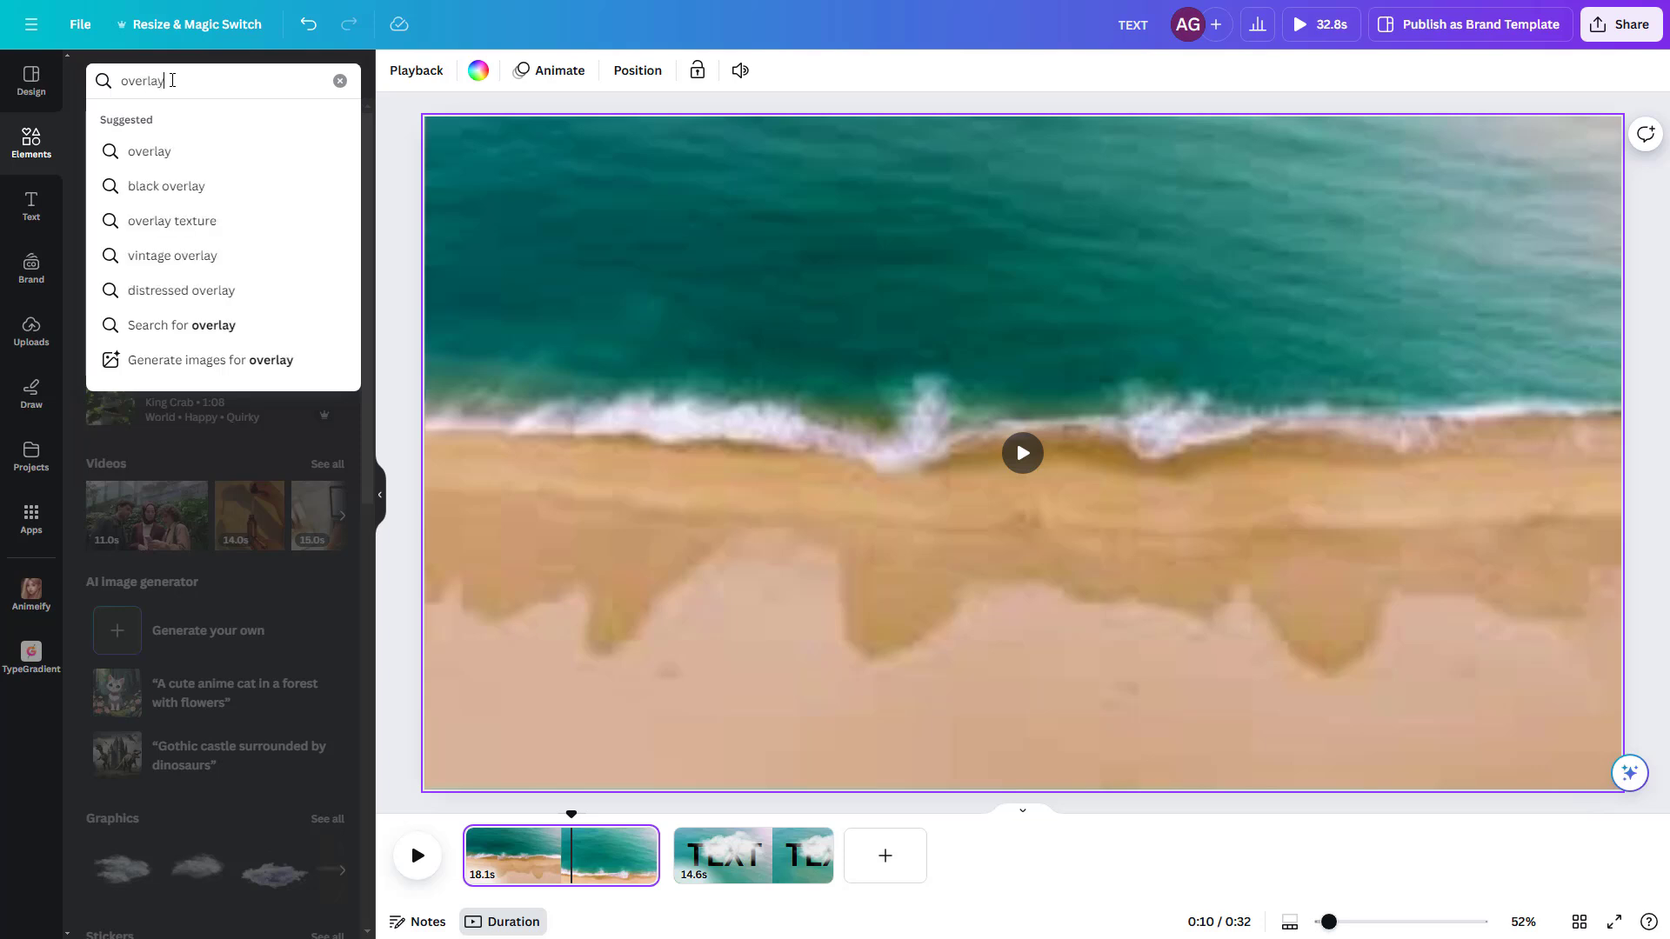
key(Return)
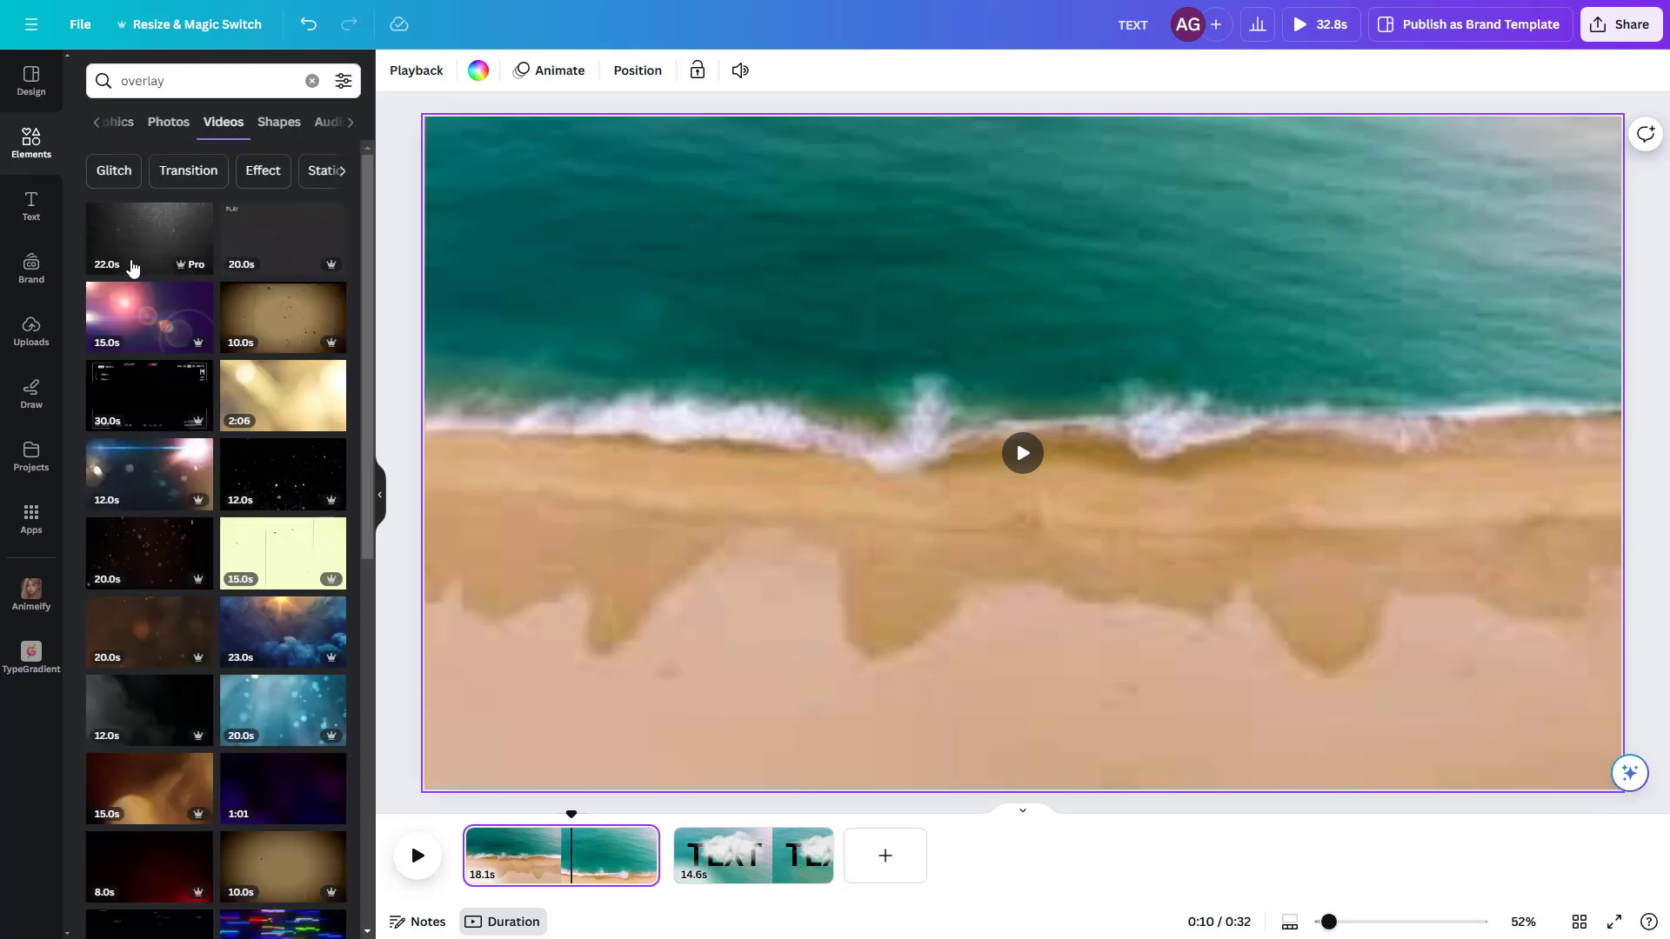
click(230, 328)
drag(548, 720, 418, 794)
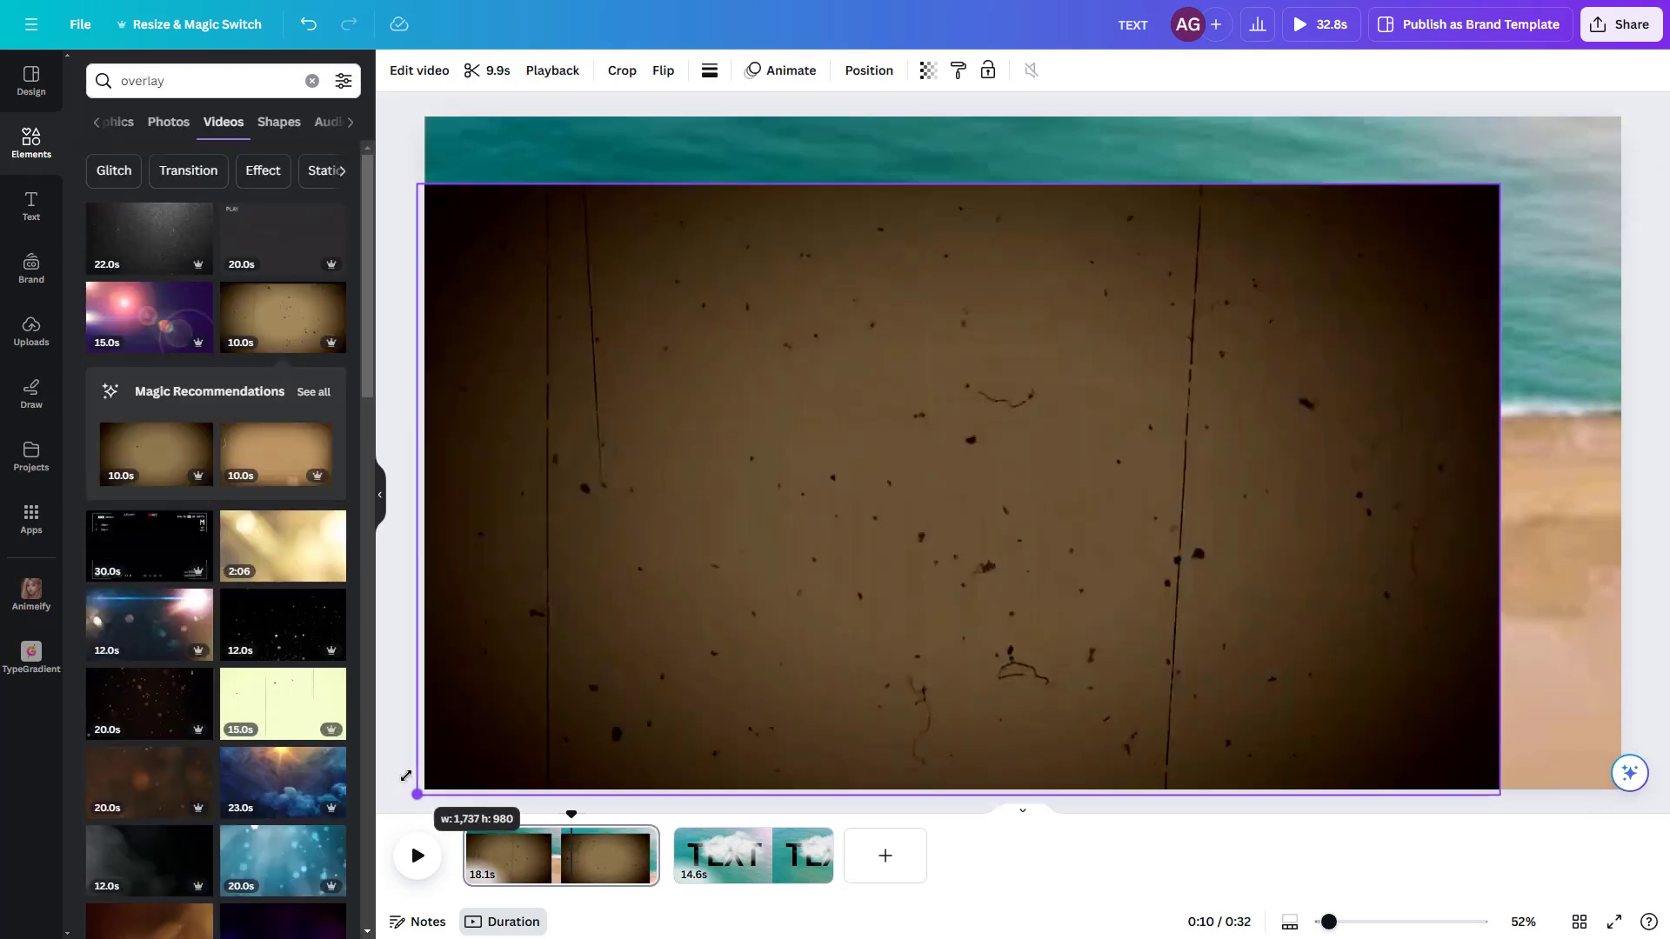
drag(1499, 185, 1647, 101)
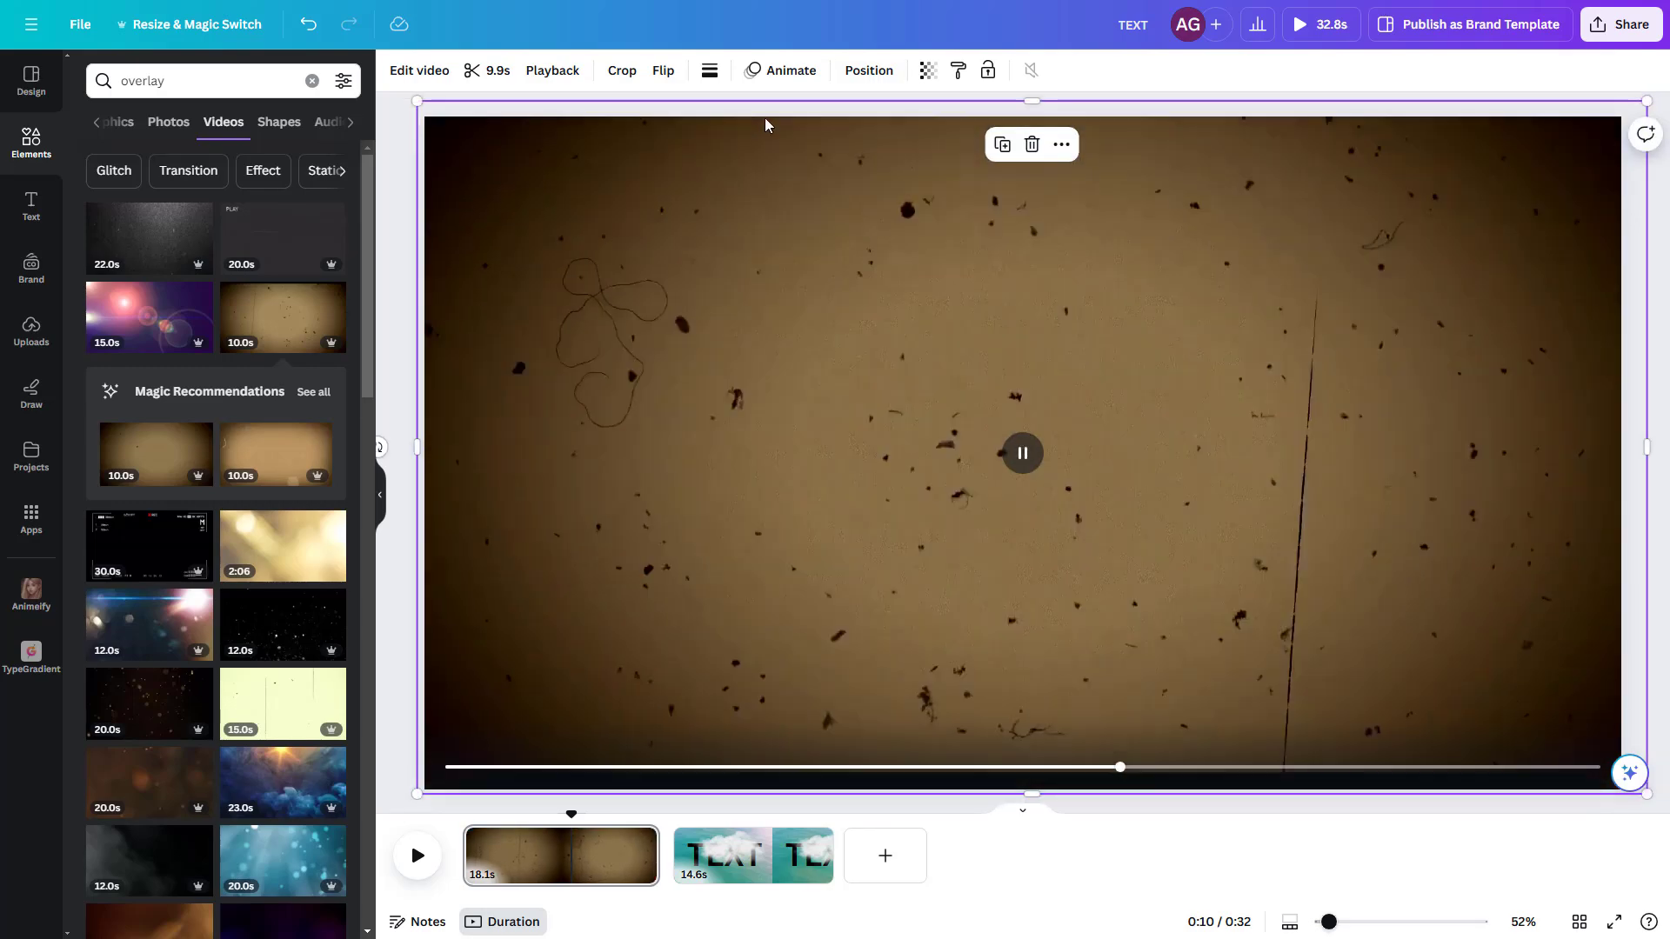
Step: Lower the old-film overlay's transparency value to about 20 and play the page to preview the effect
click(928, 71)
drag(880, 142, 775, 145)
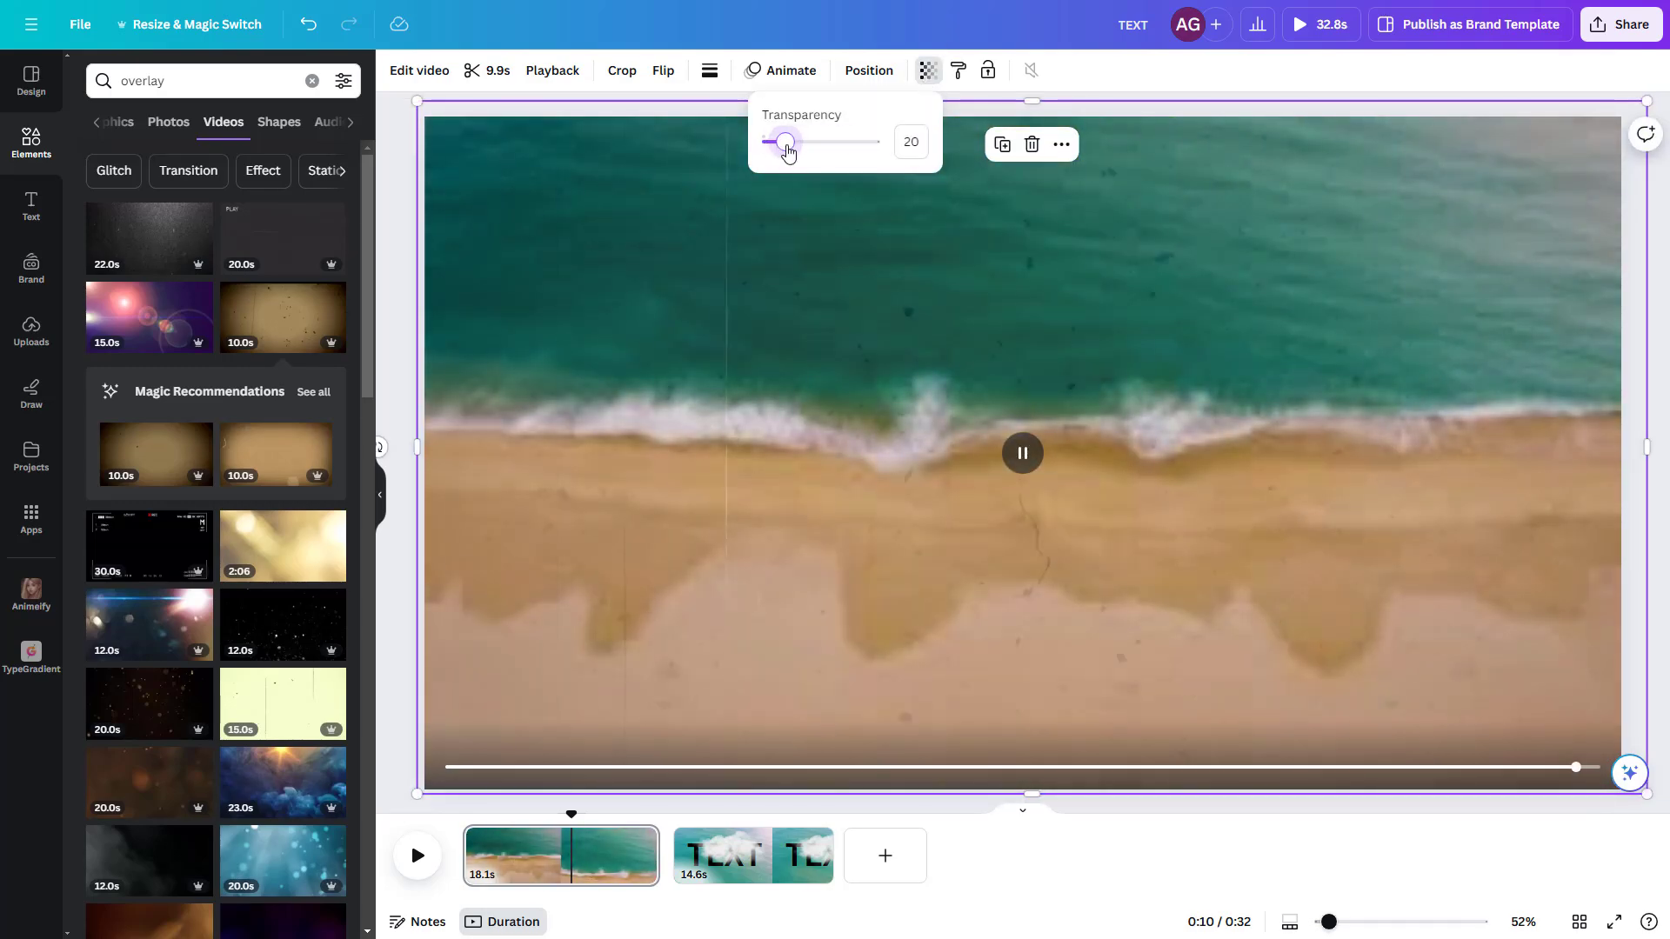
click(426, 861)
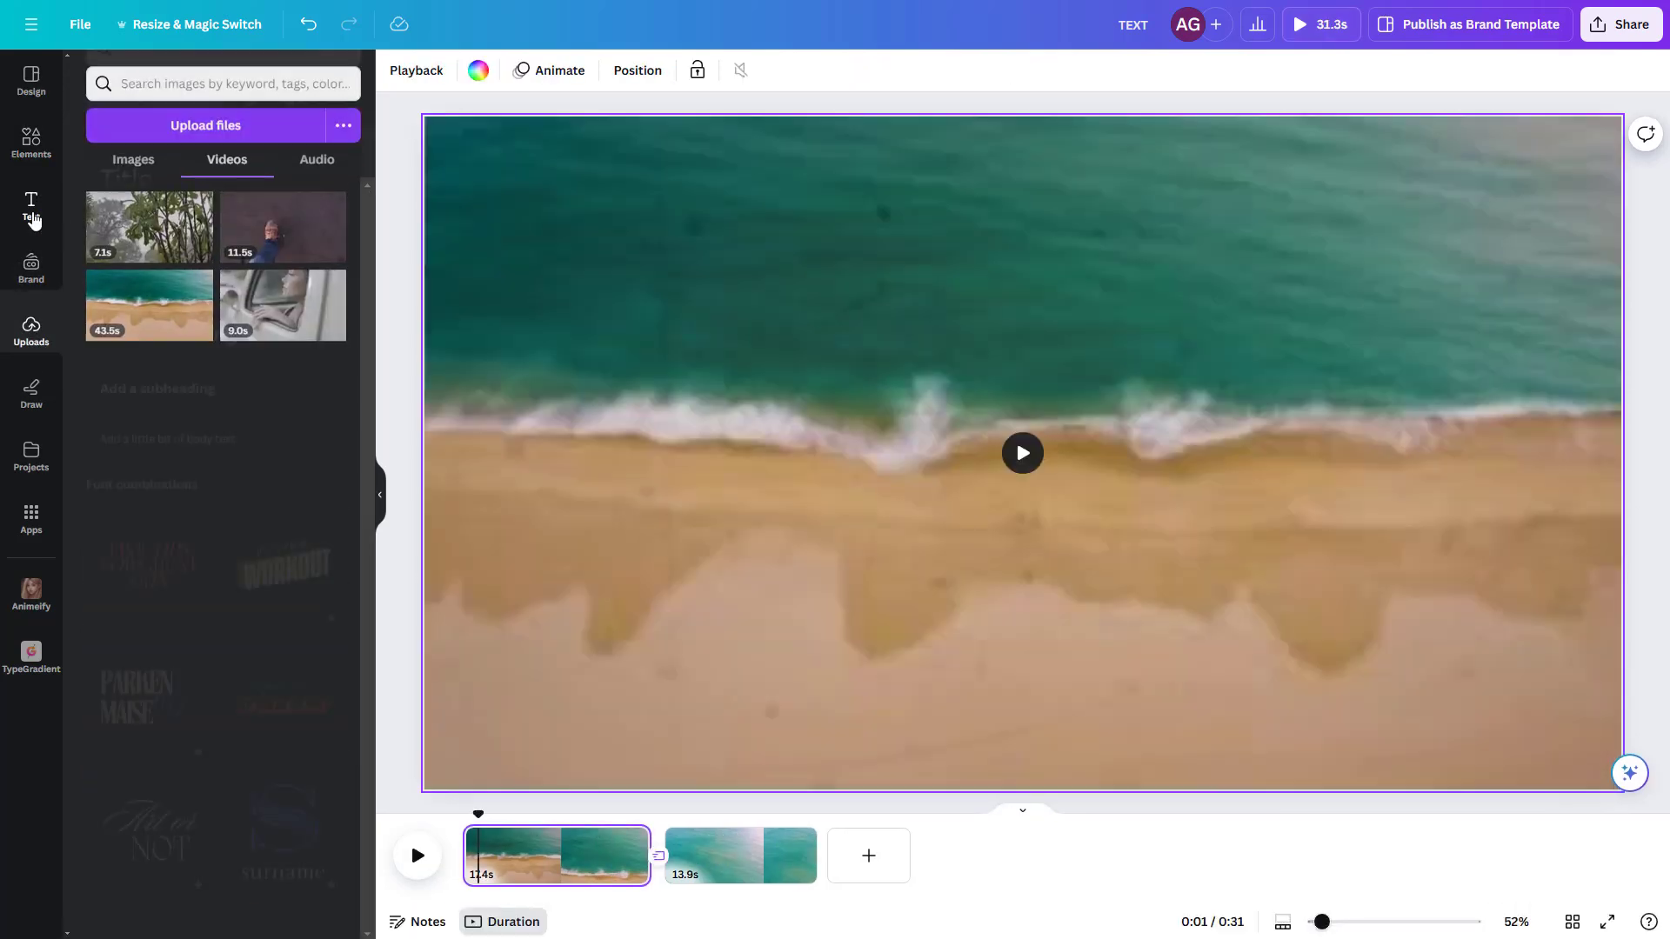
Step: Add a heading reading "SEA" to the first page
click(32, 208)
click(186, 374)
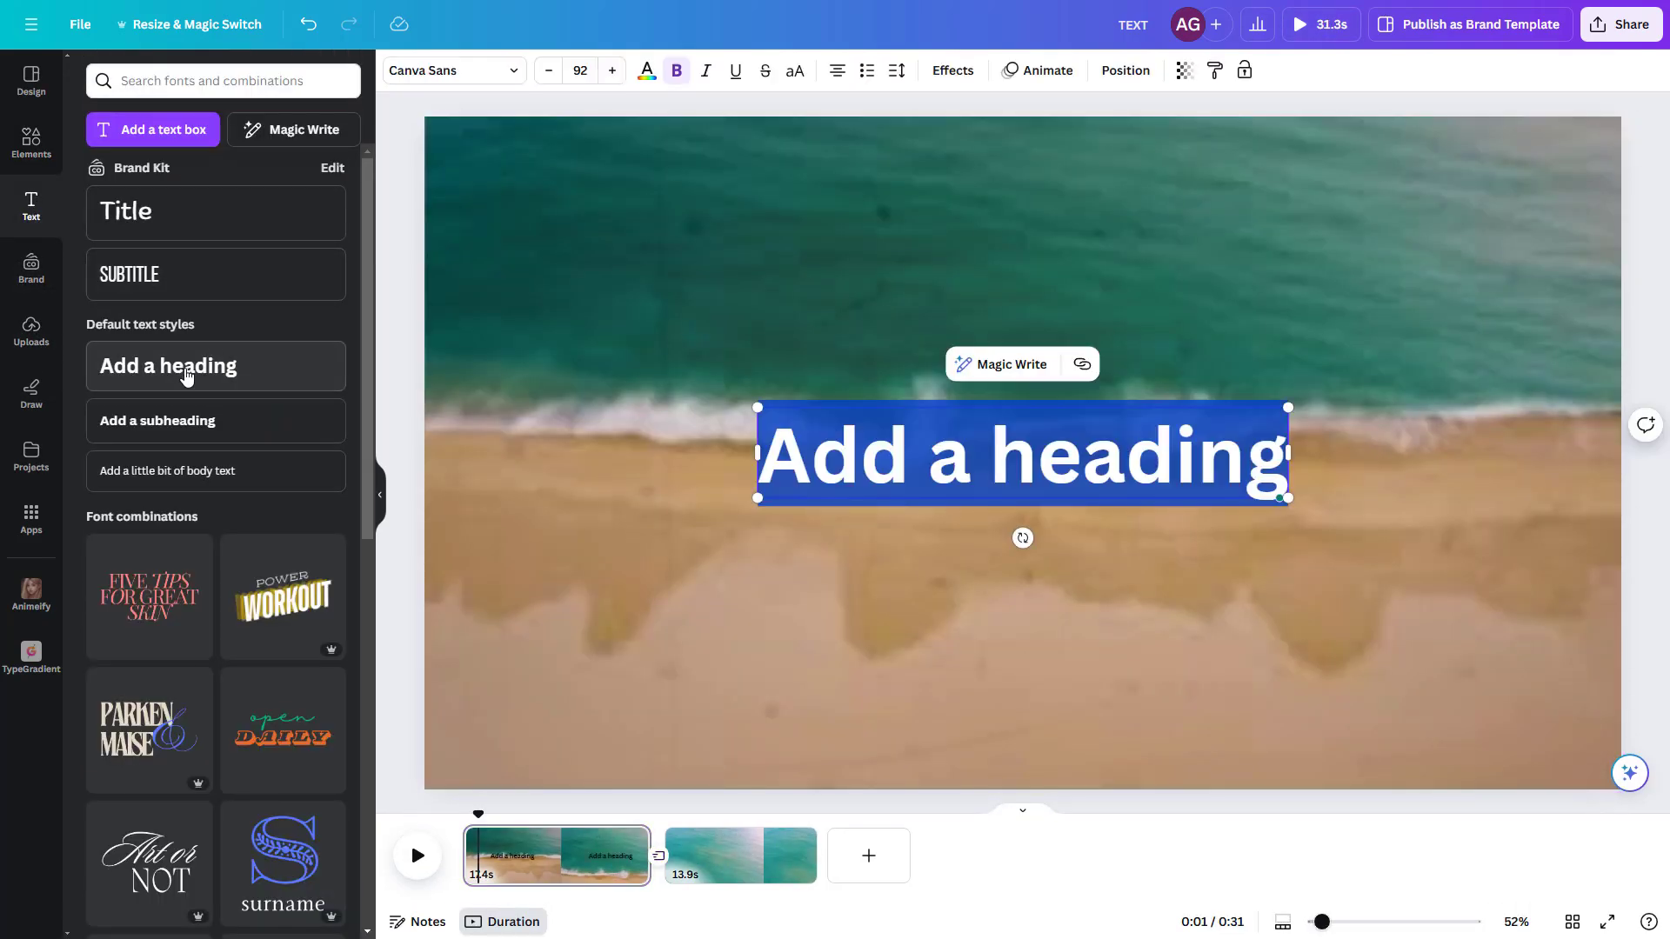
text(SEA)
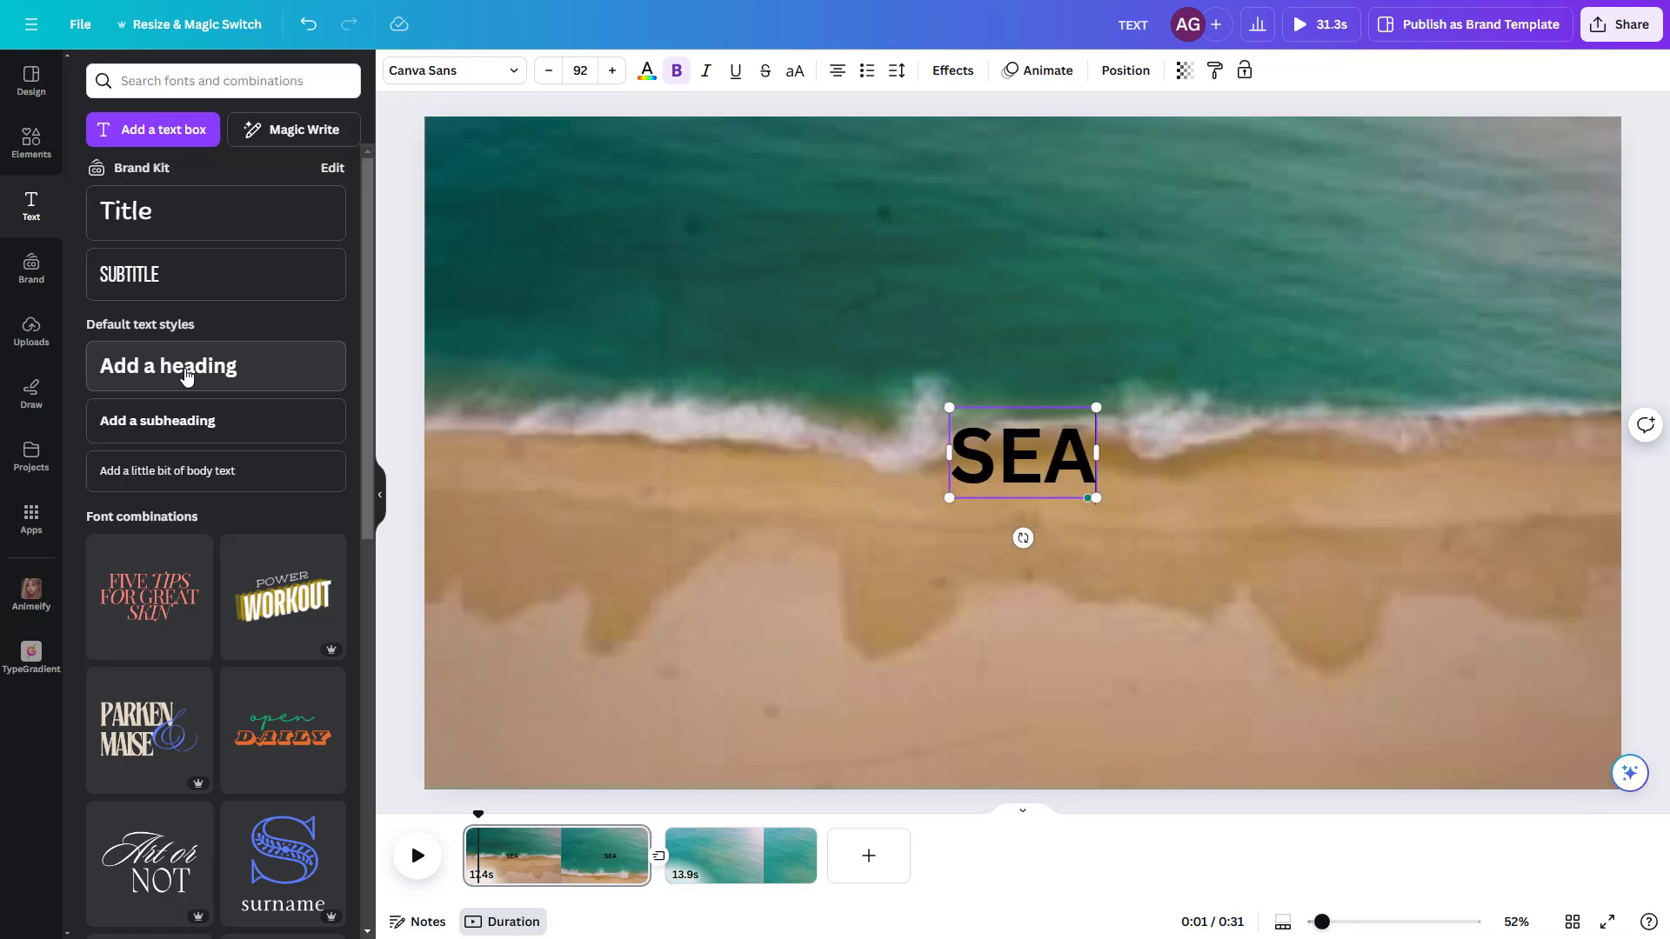
click(886, 362)
Step: Enlarge the SEA heading to font size 344 and move it near the middle of the page
click(1021, 454)
drag(949, 498, 752, 620)
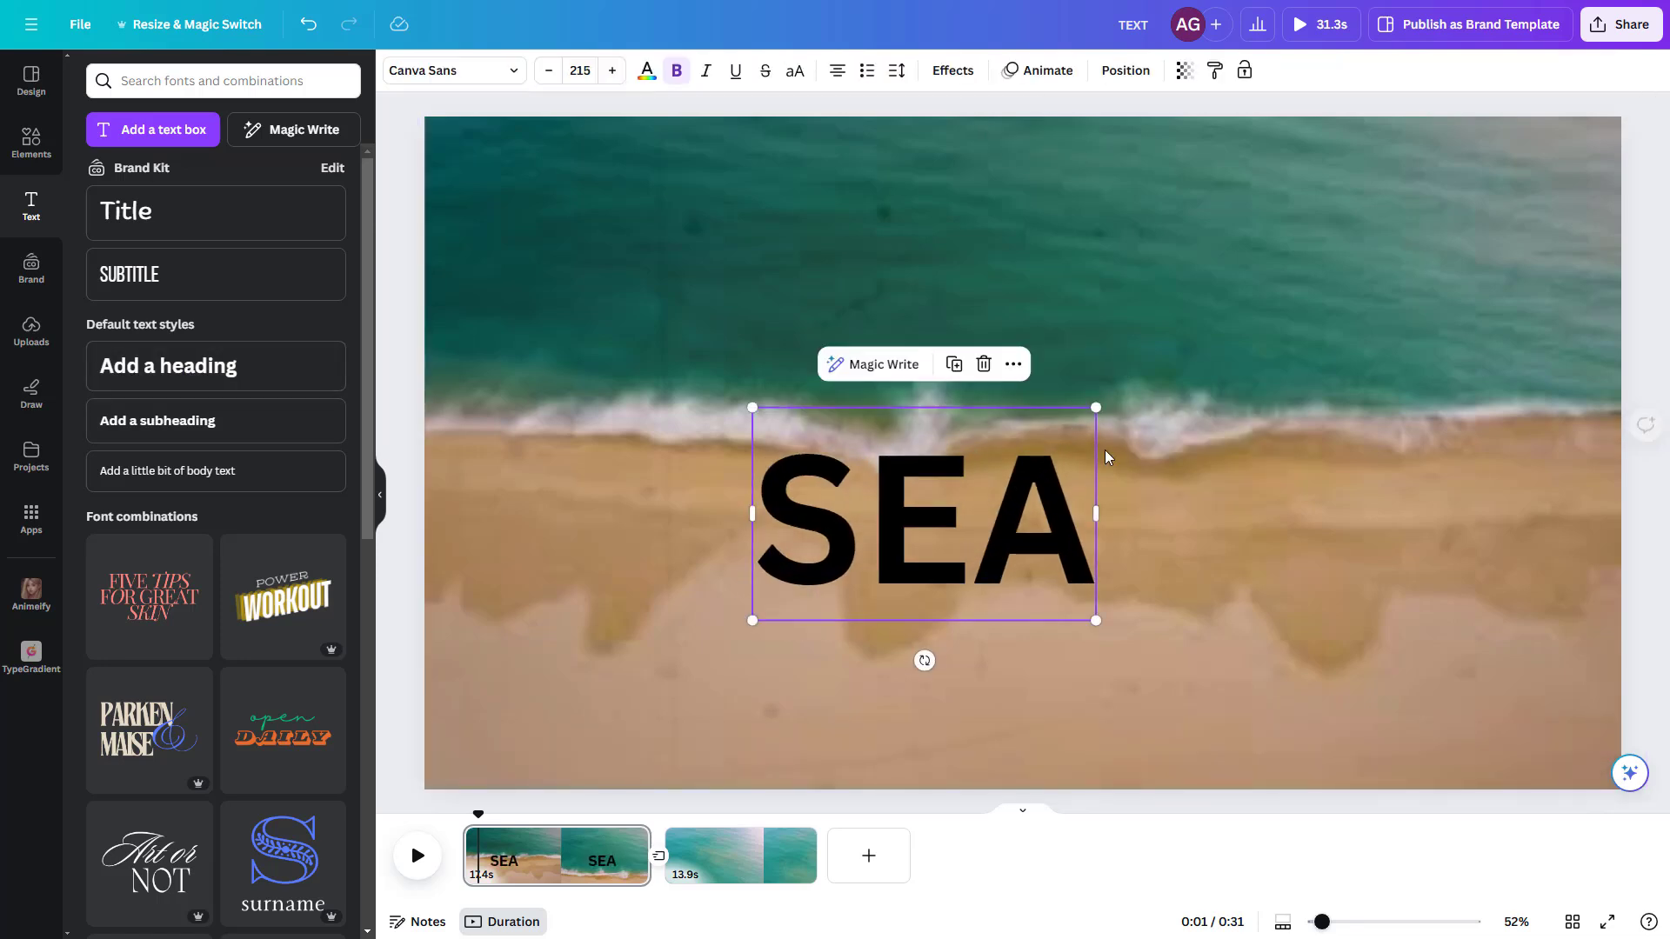
drag(1098, 406, 1302, 280)
drag(1049, 432, 1026, 480)
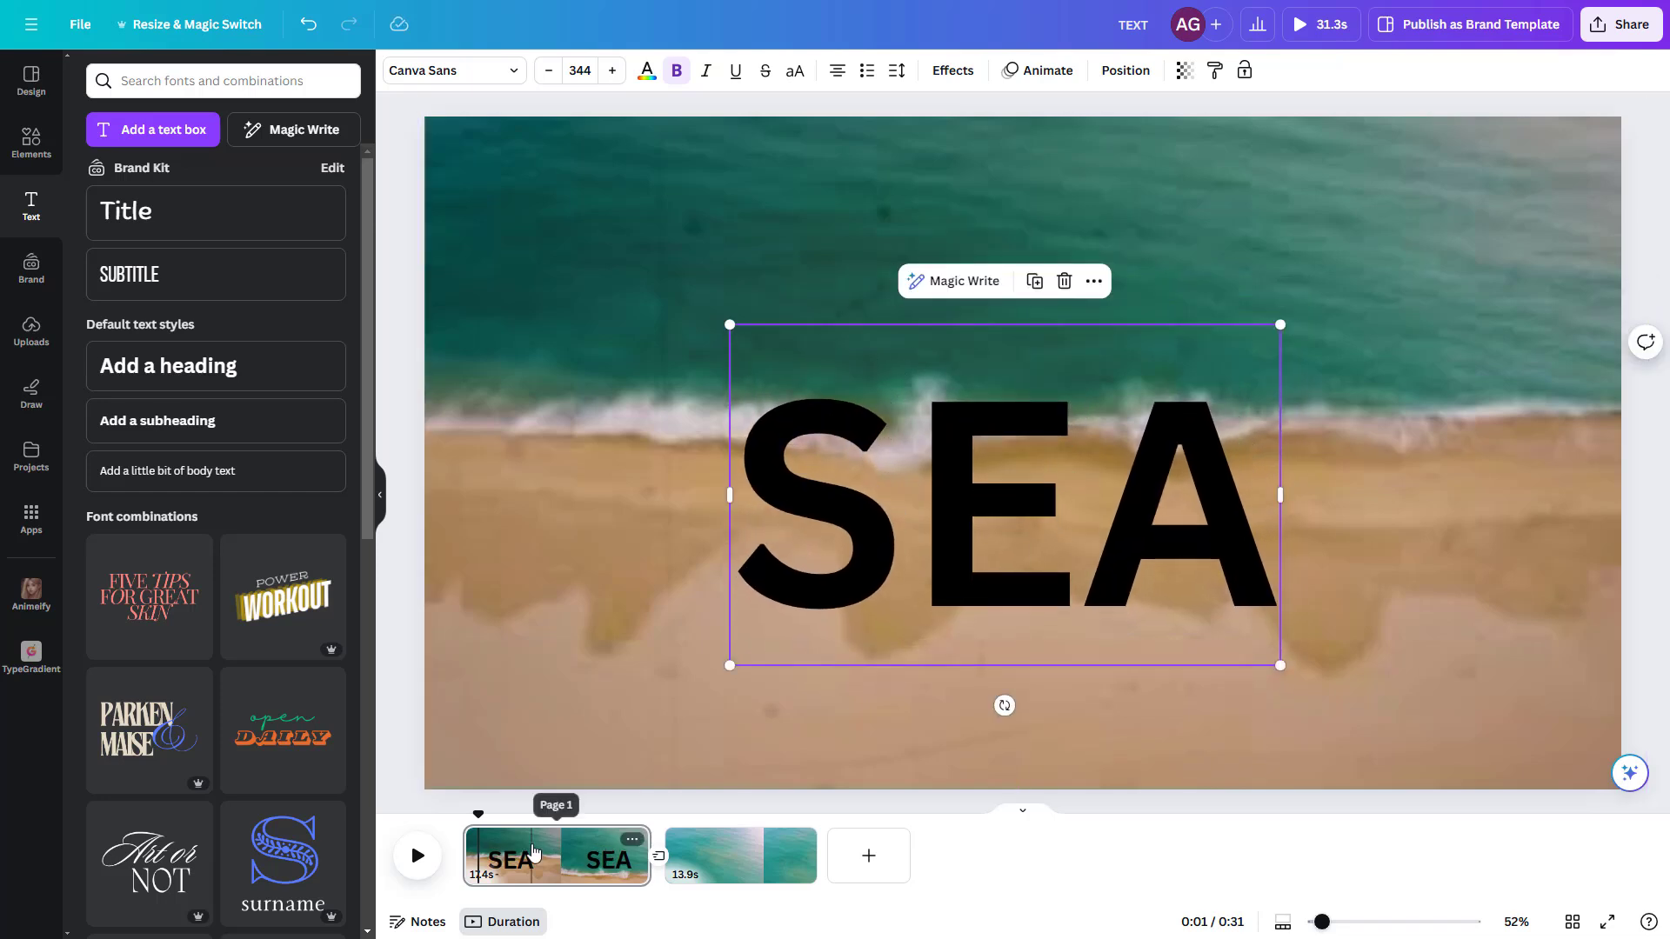
Step: Show the SEA heading's timing, trim it to the last part of the first page, and play the page
right_click(967, 521)
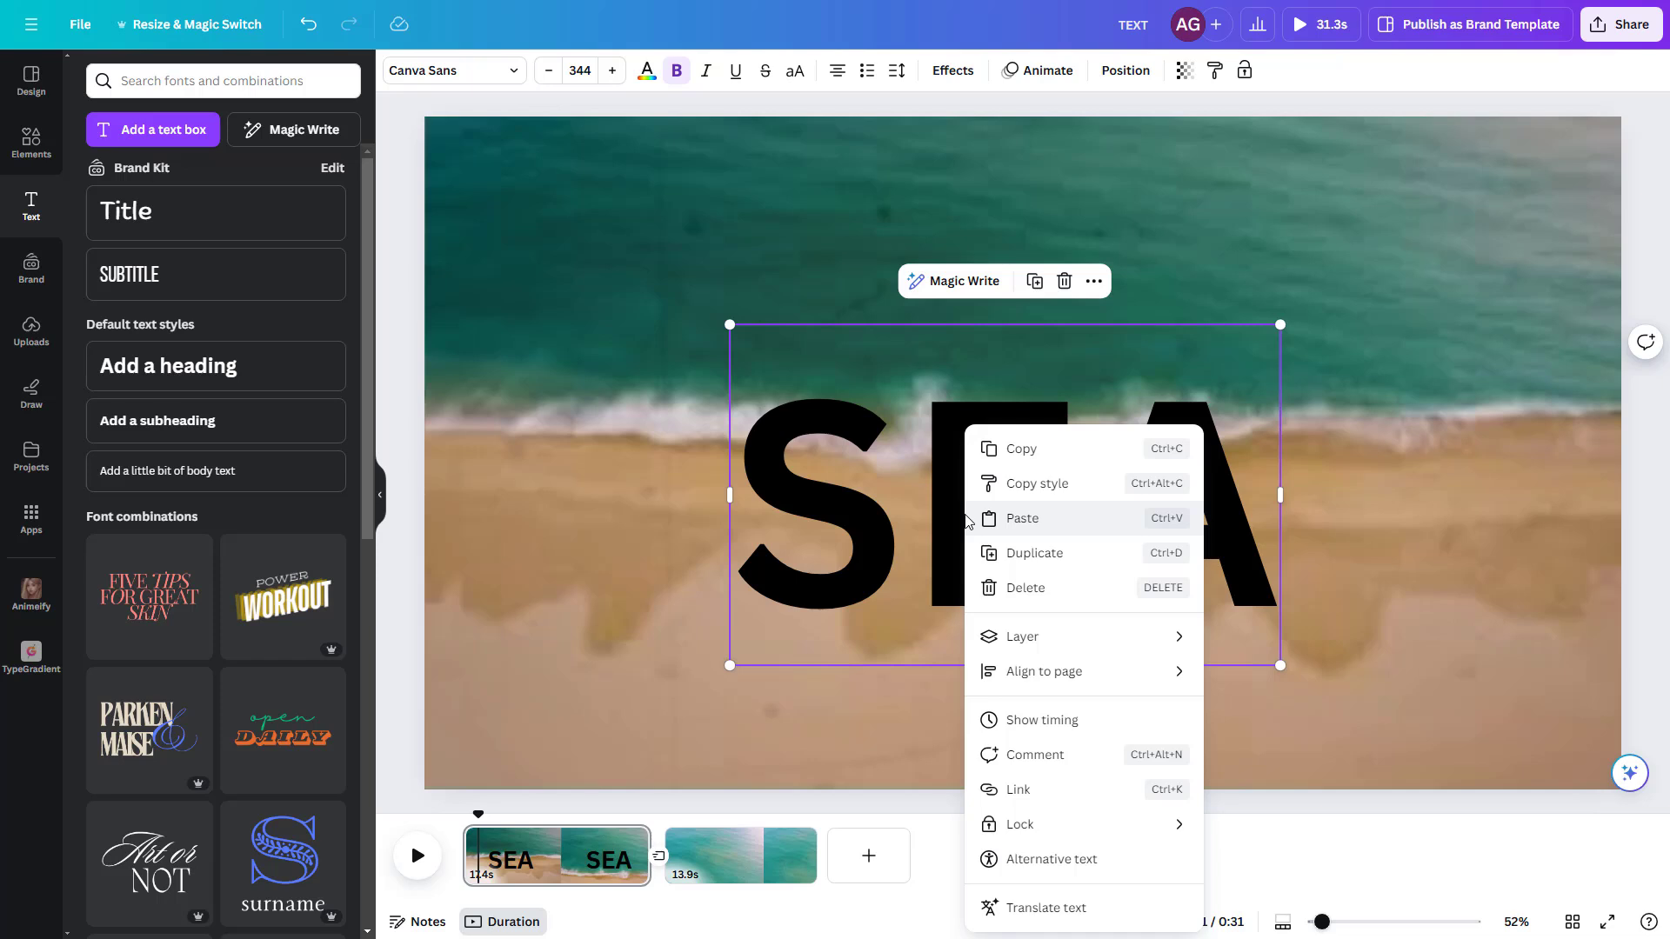
click(1042, 720)
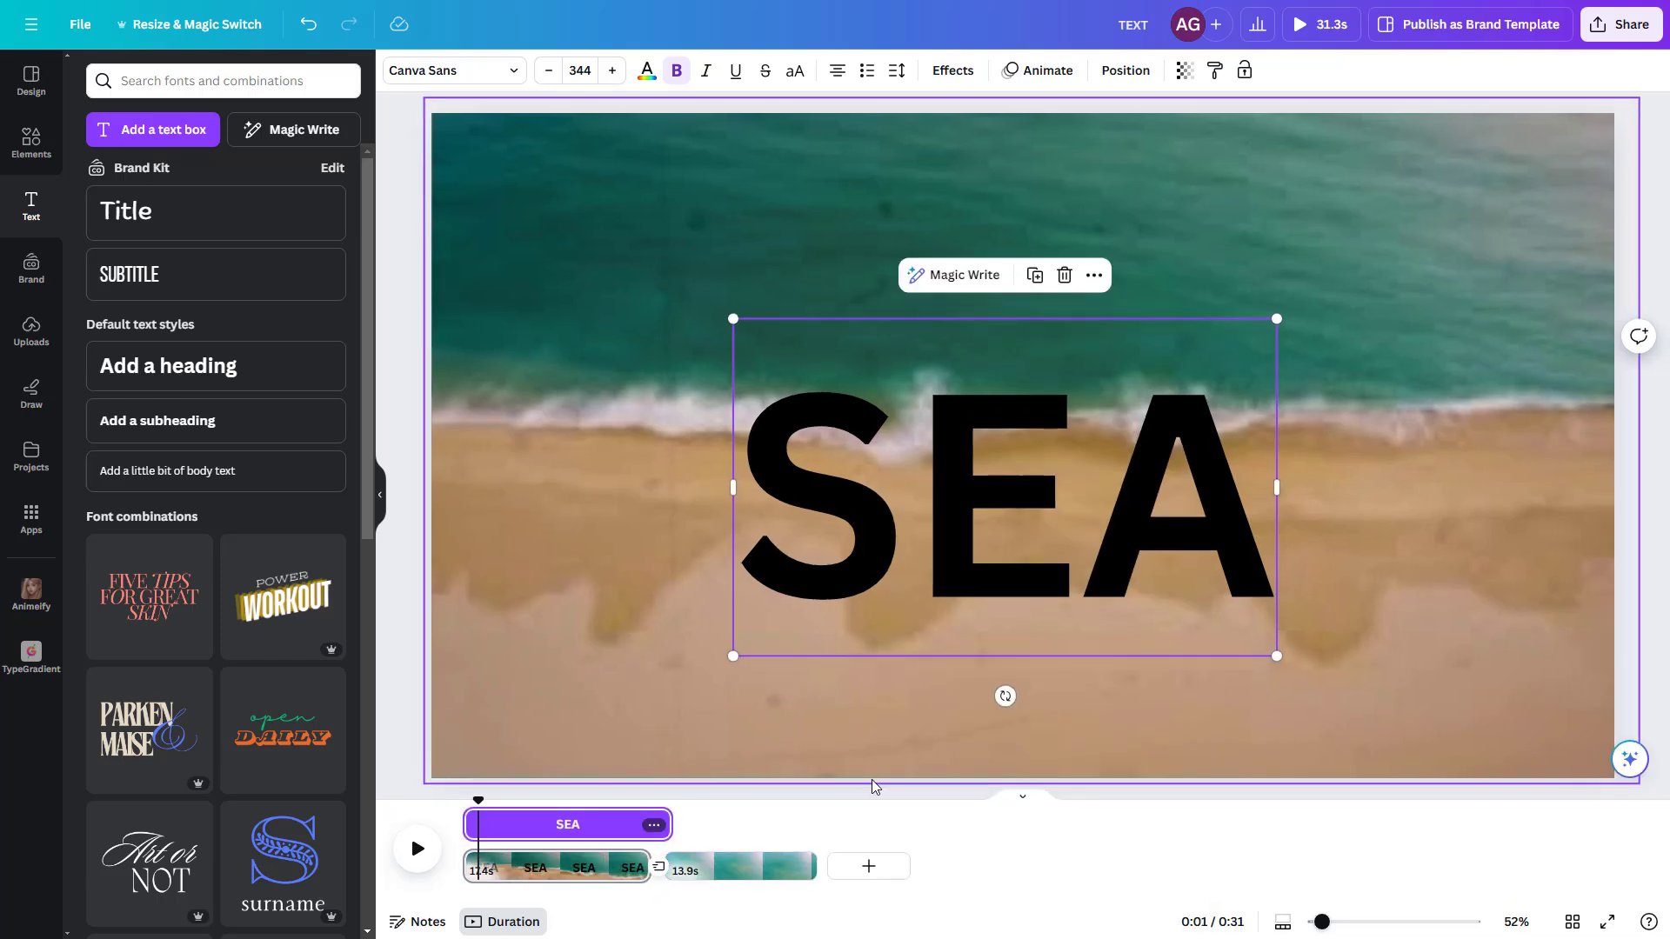
drag(468, 830, 650, 828)
click(414, 852)
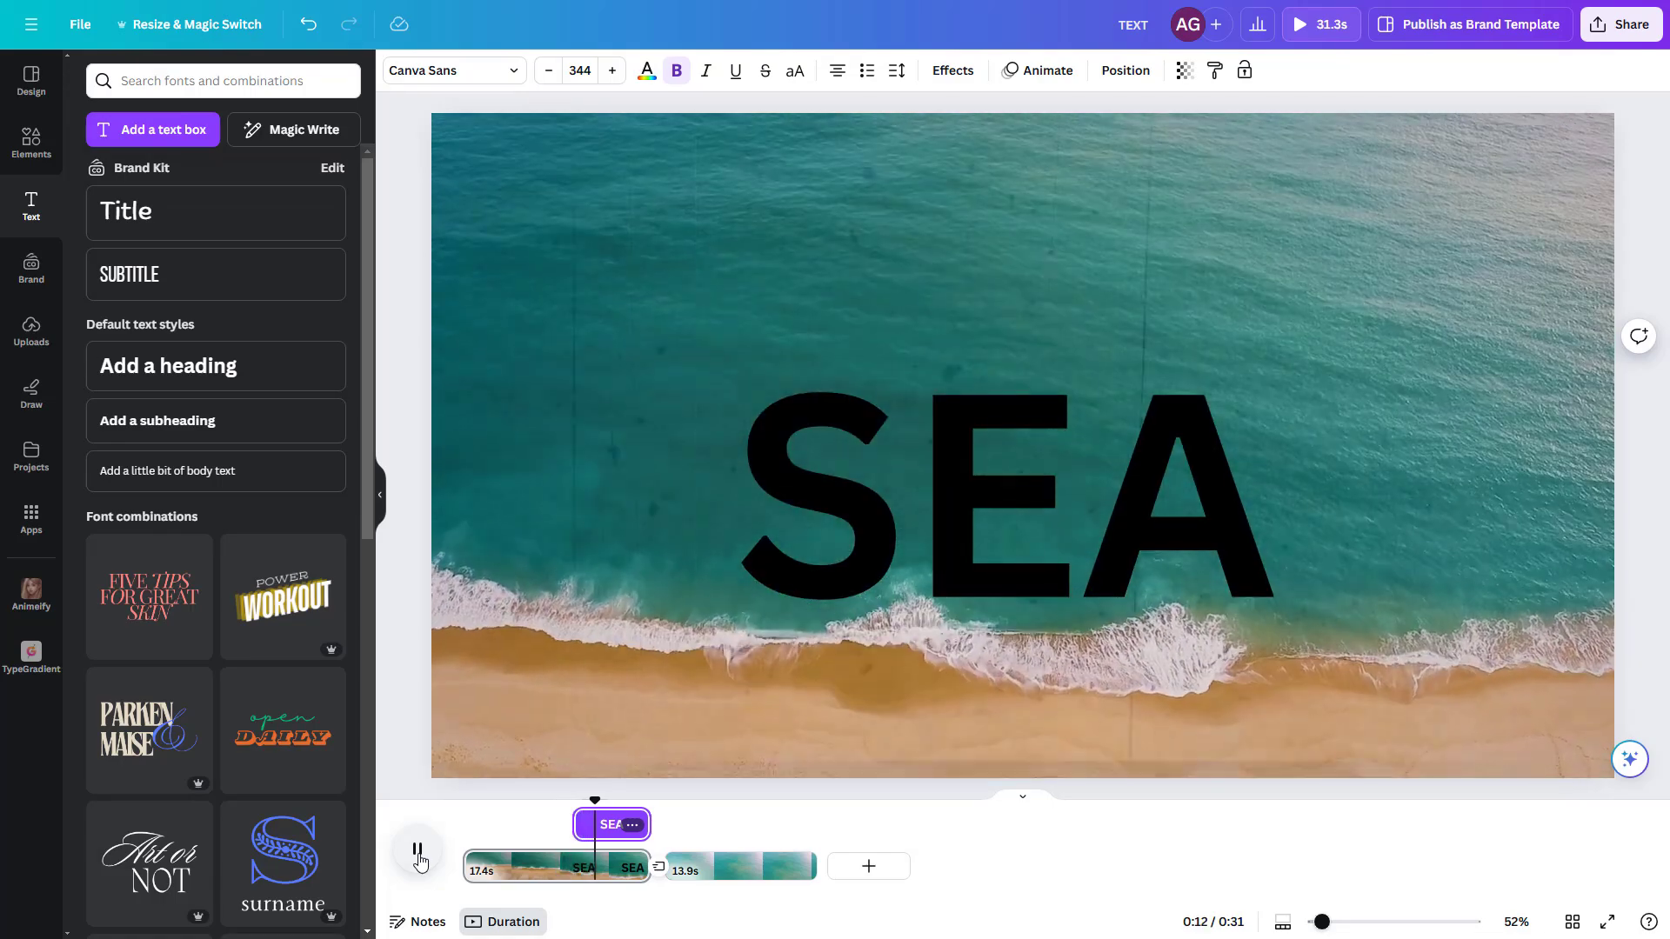
click(418, 856)
Step: Apply the Rise text animation to the SEA heading with the downward direction and preview it from about 0:09
click(944, 497)
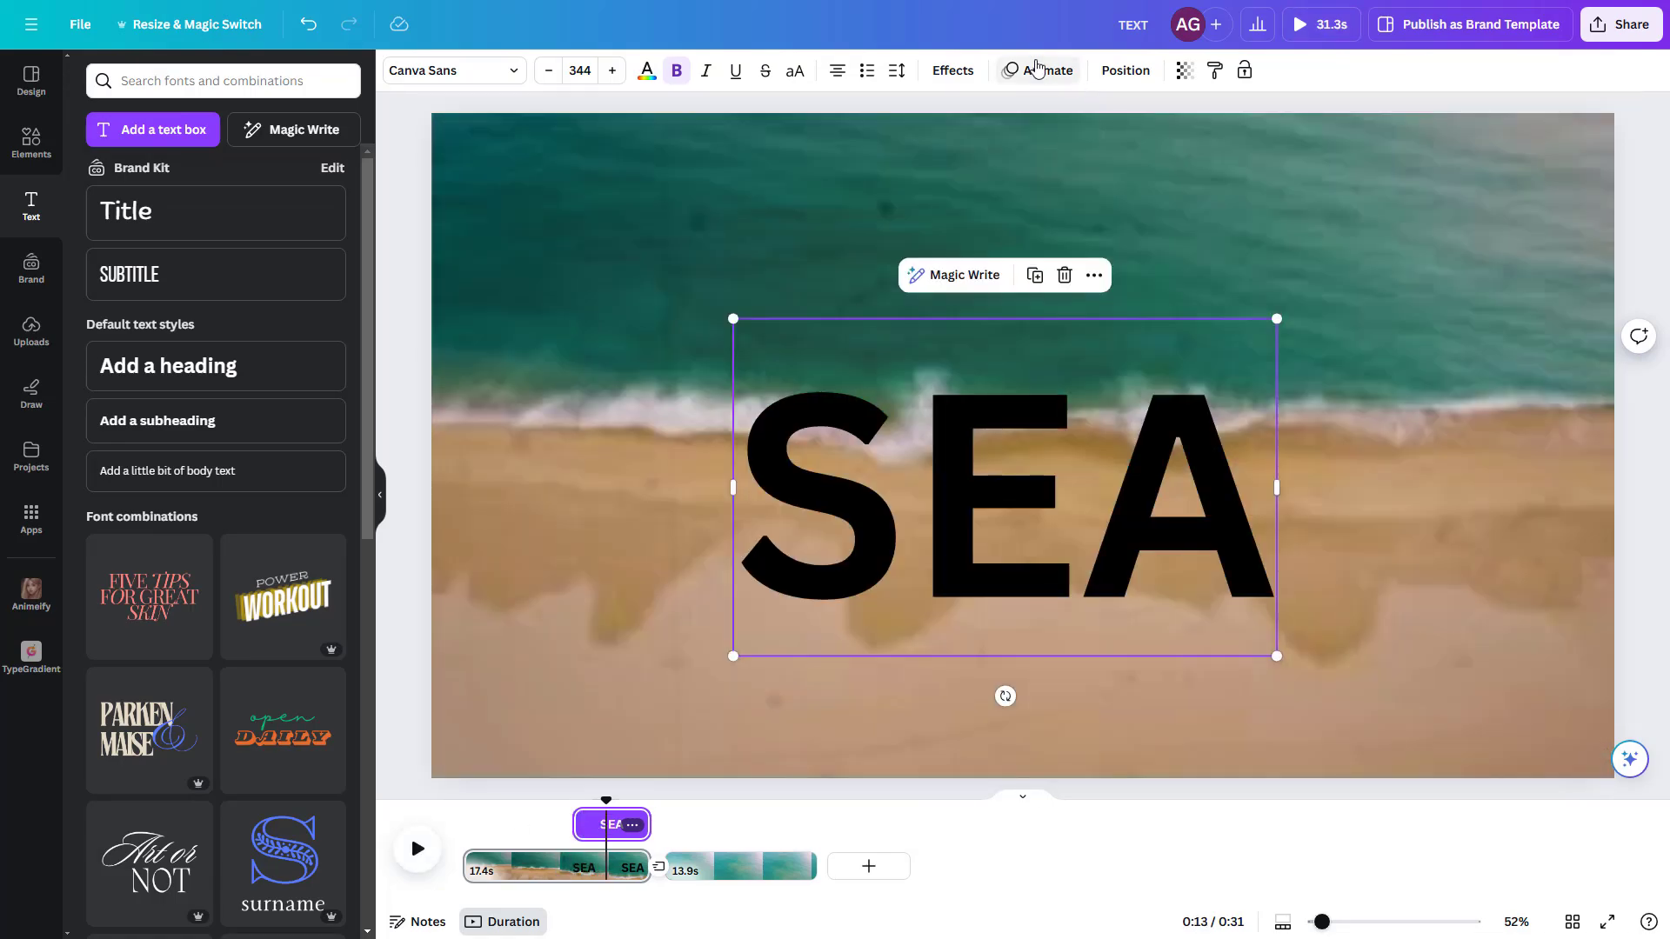
click(1036, 73)
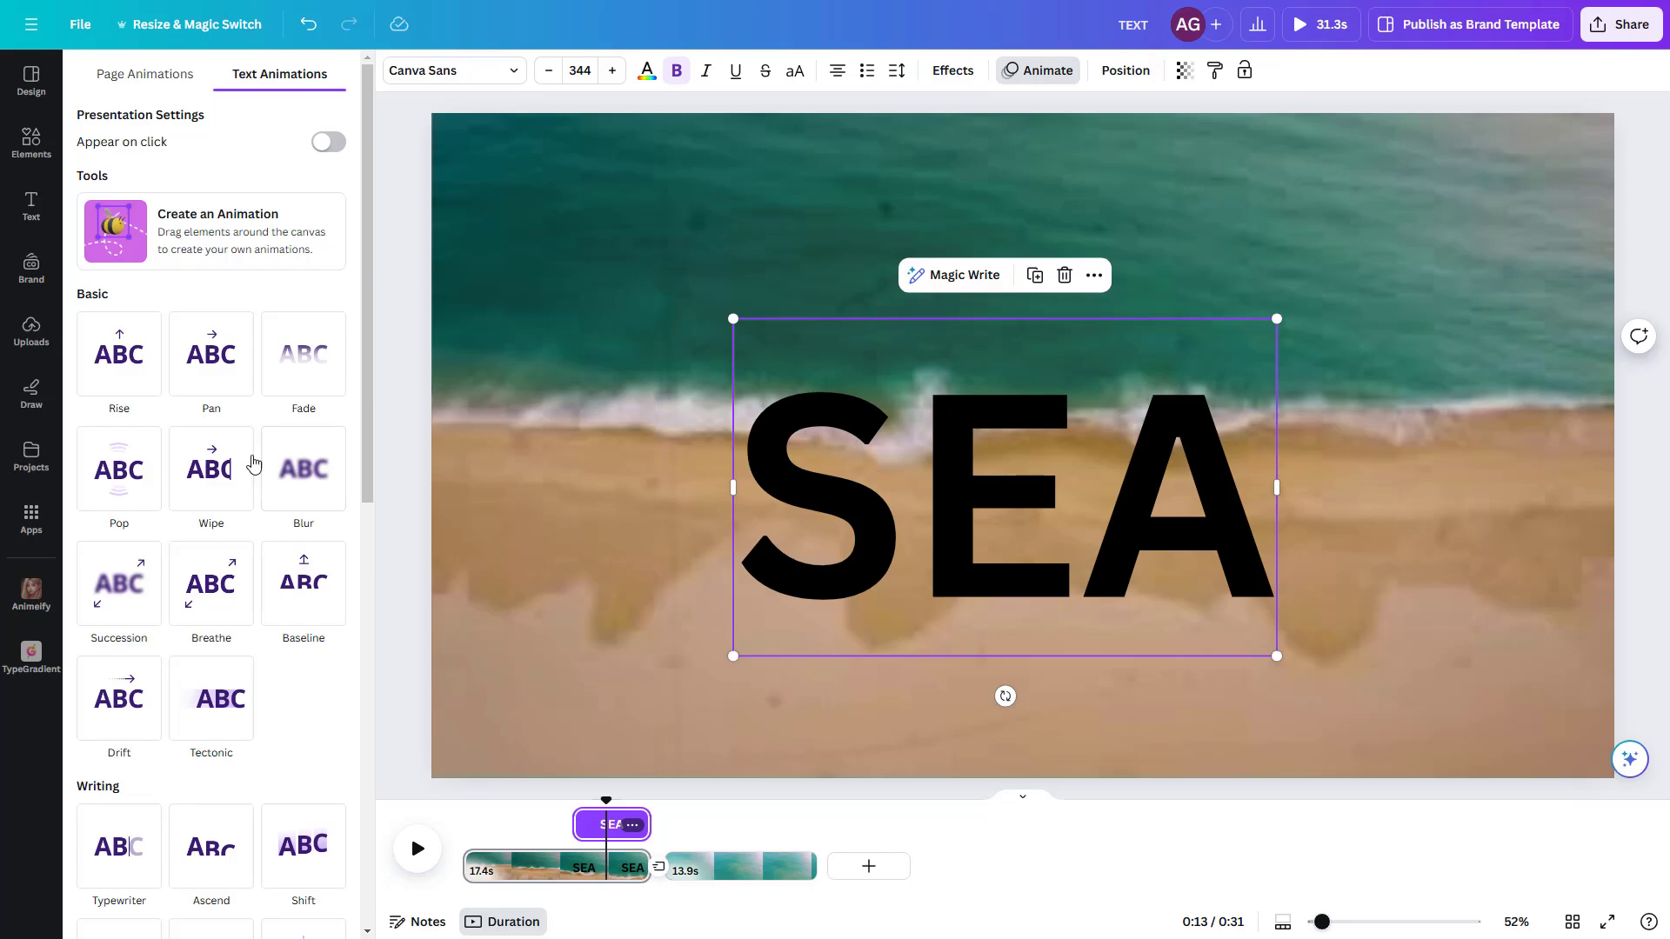
scroll(124, 361, down, 1)
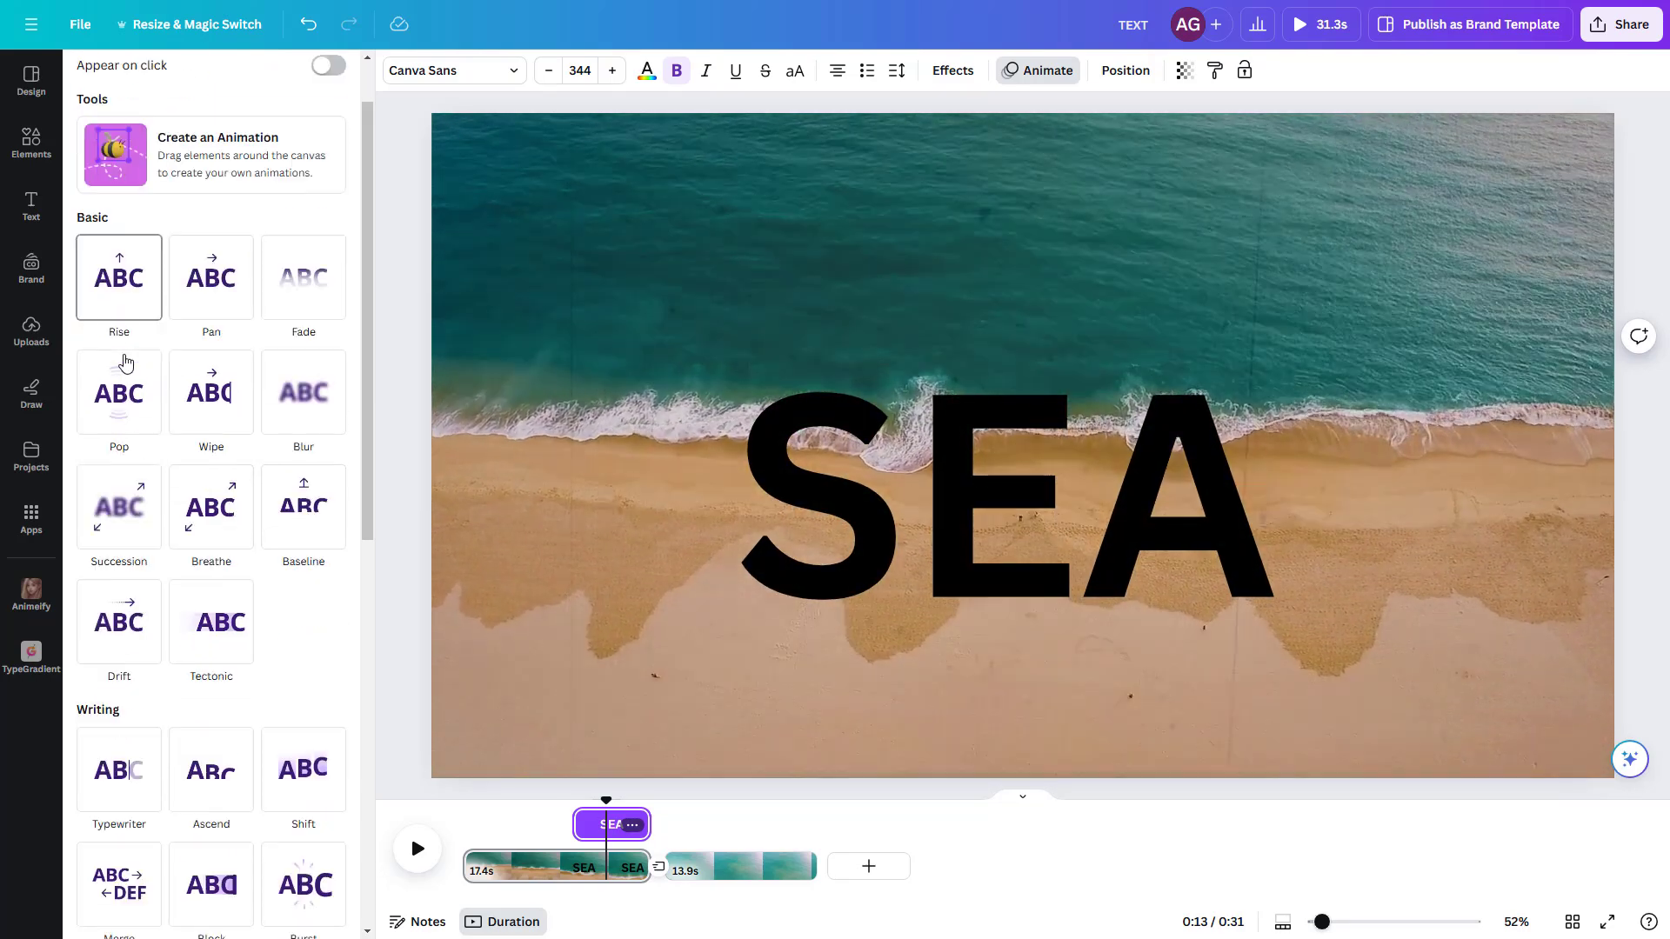
scroll(124, 362, down, 10)
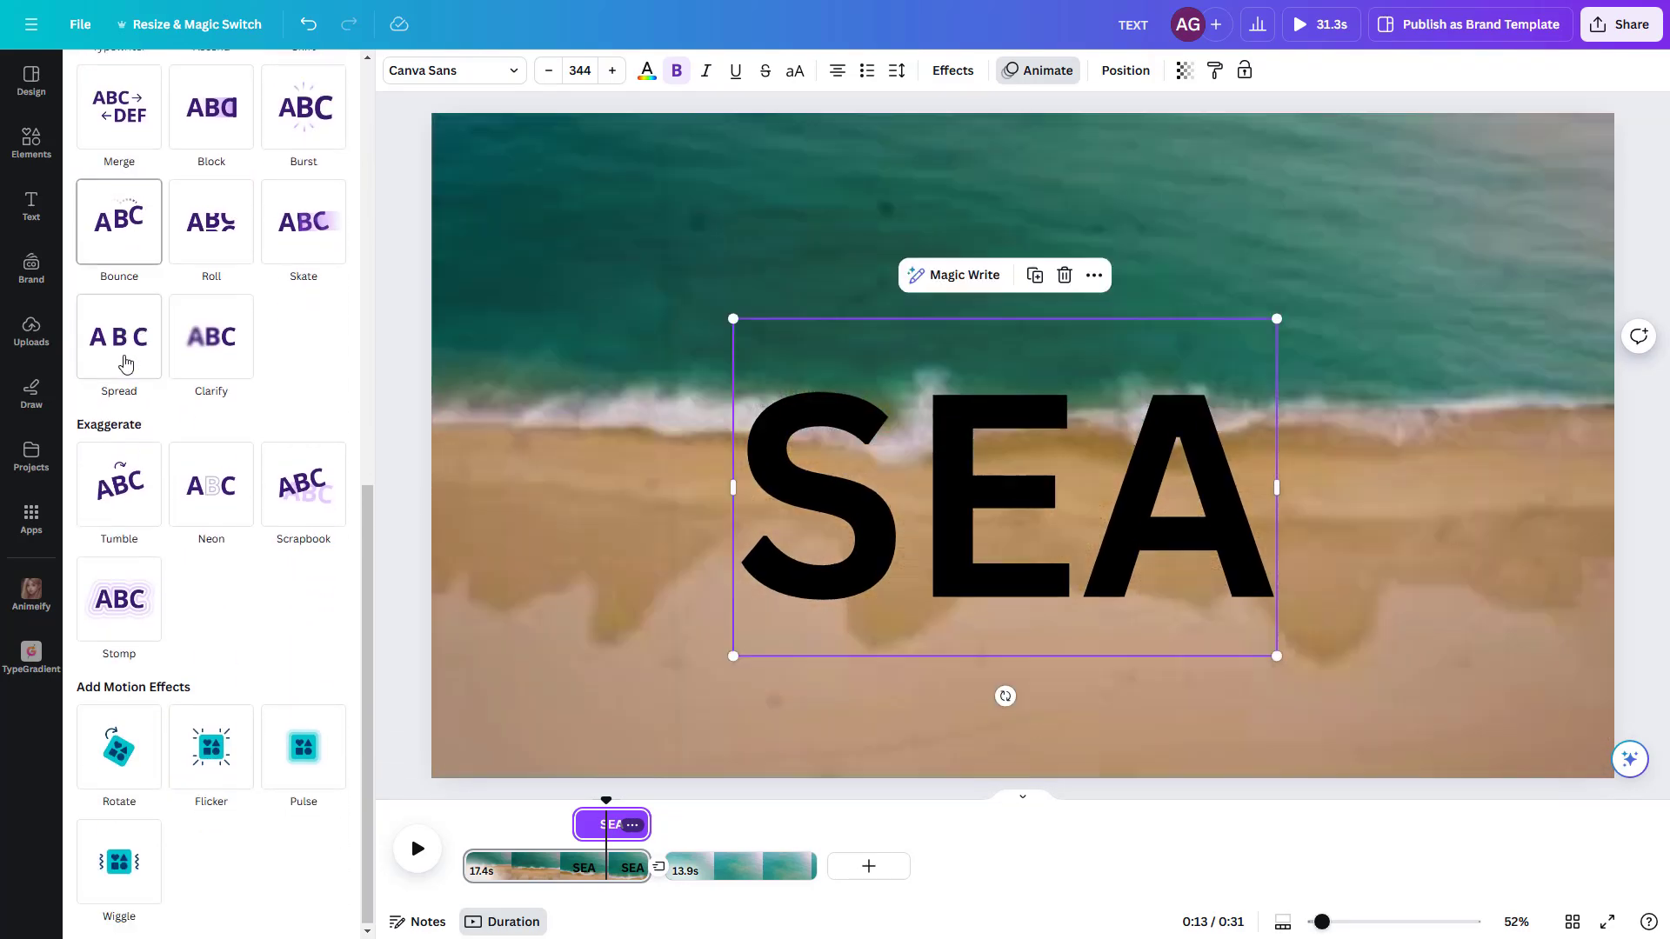
scroll(209, 574, up, 5)
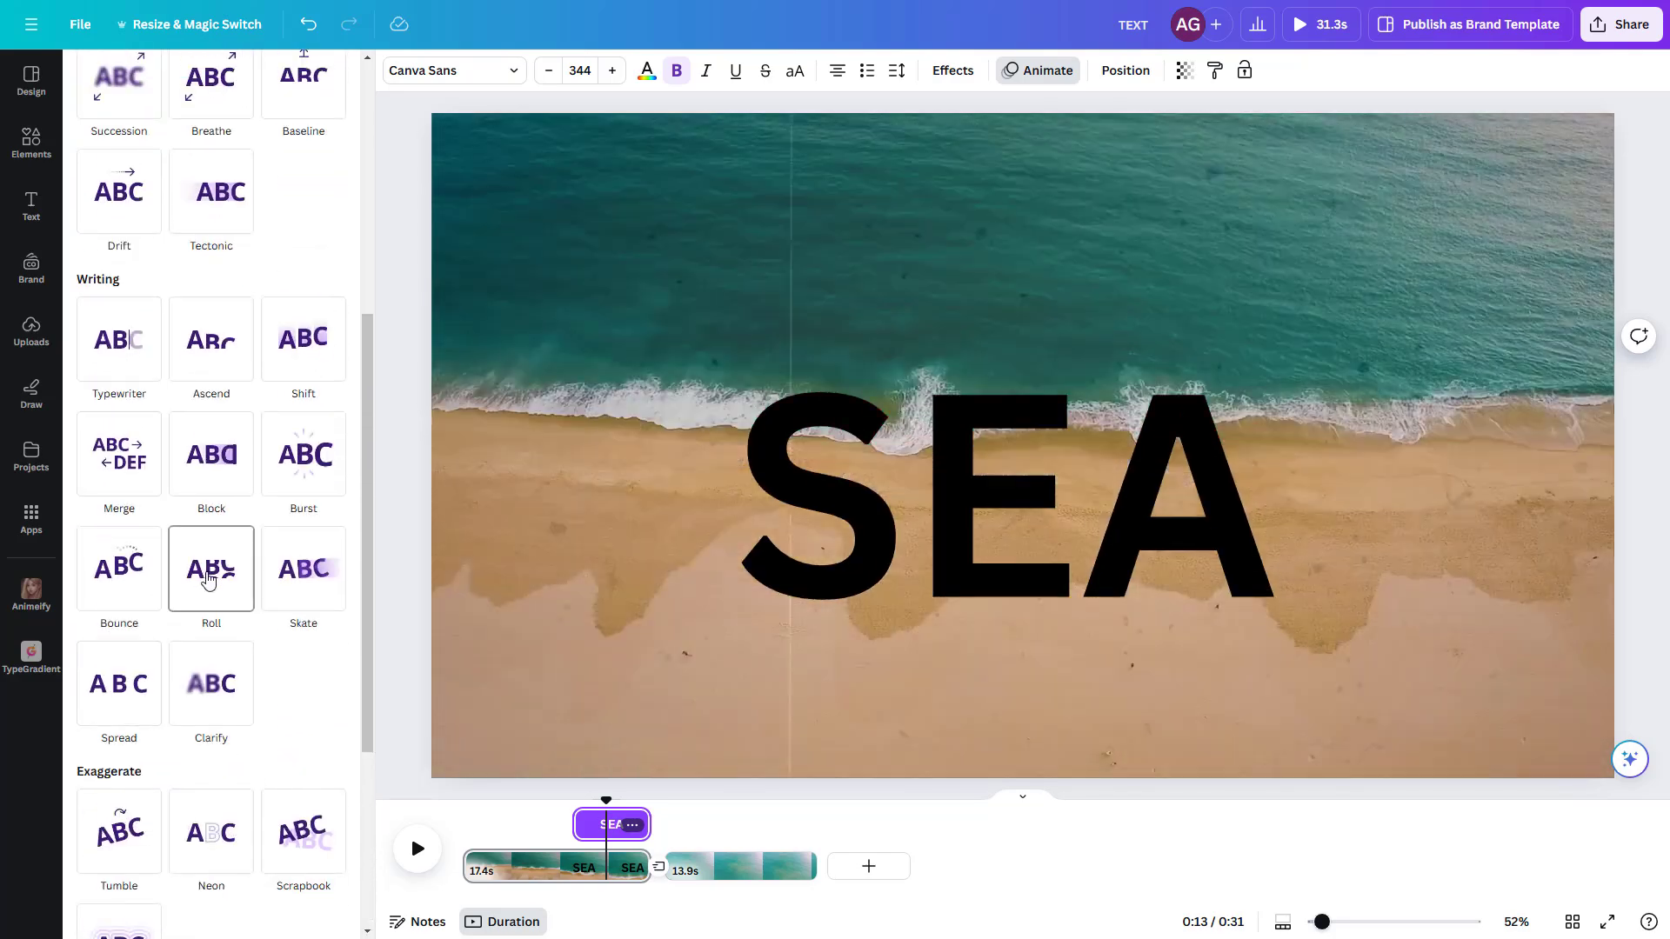
scroll(209, 580, up, 5)
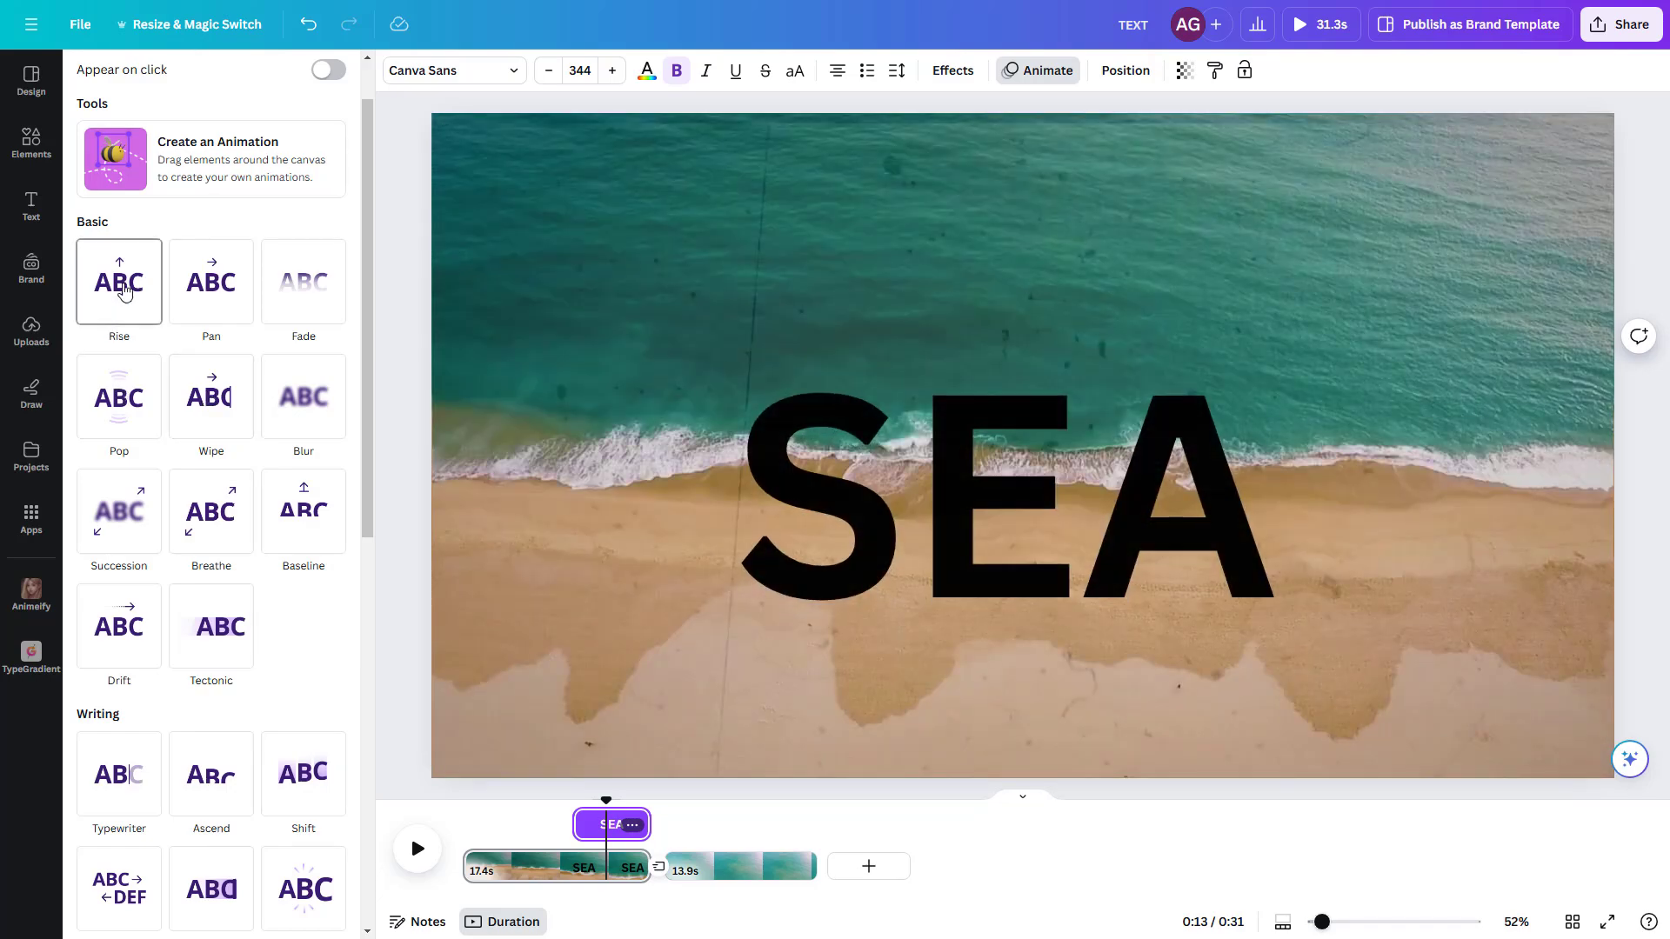
click(119, 287)
click(183, 574)
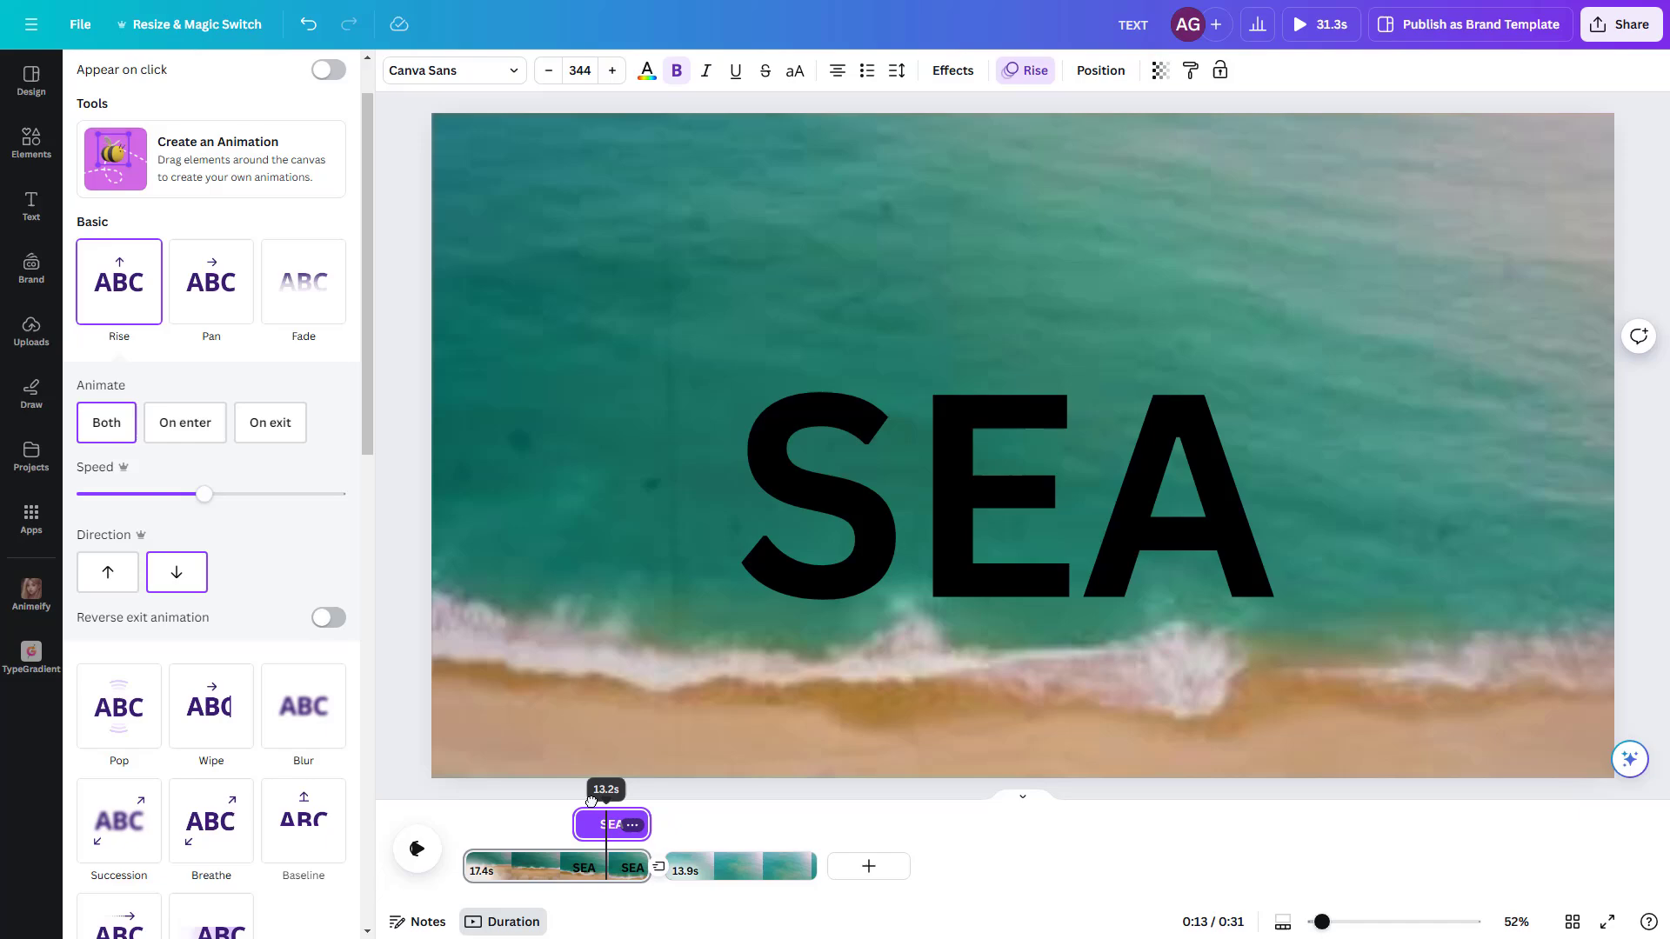
drag(606, 799, 563, 798)
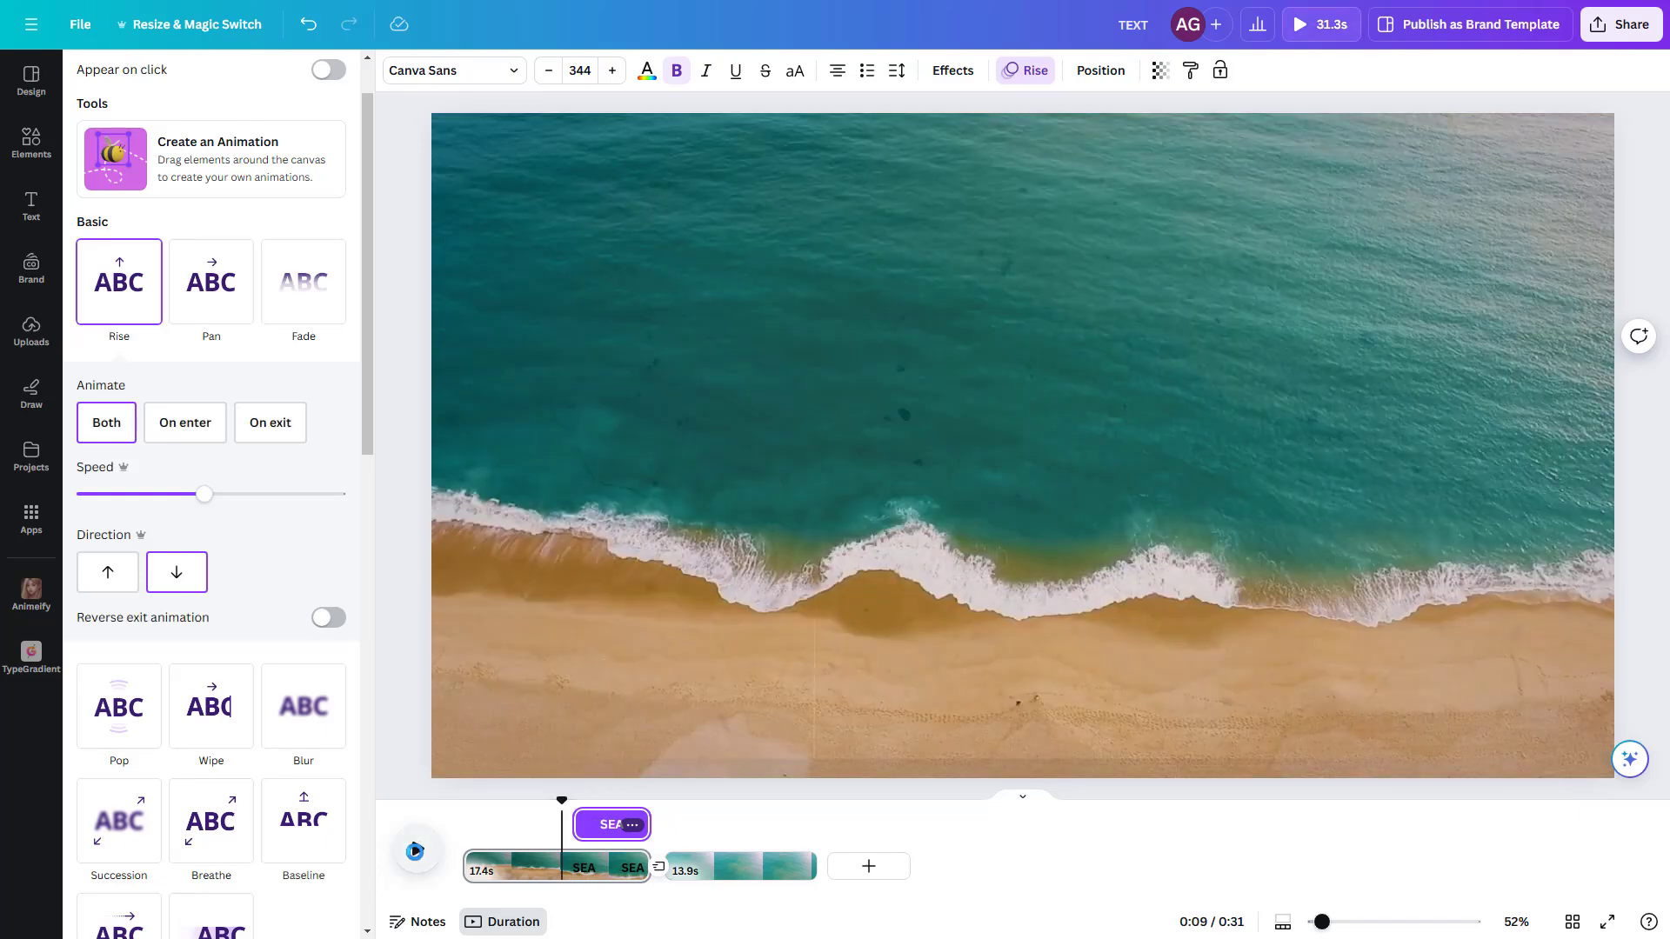
click(416, 852)
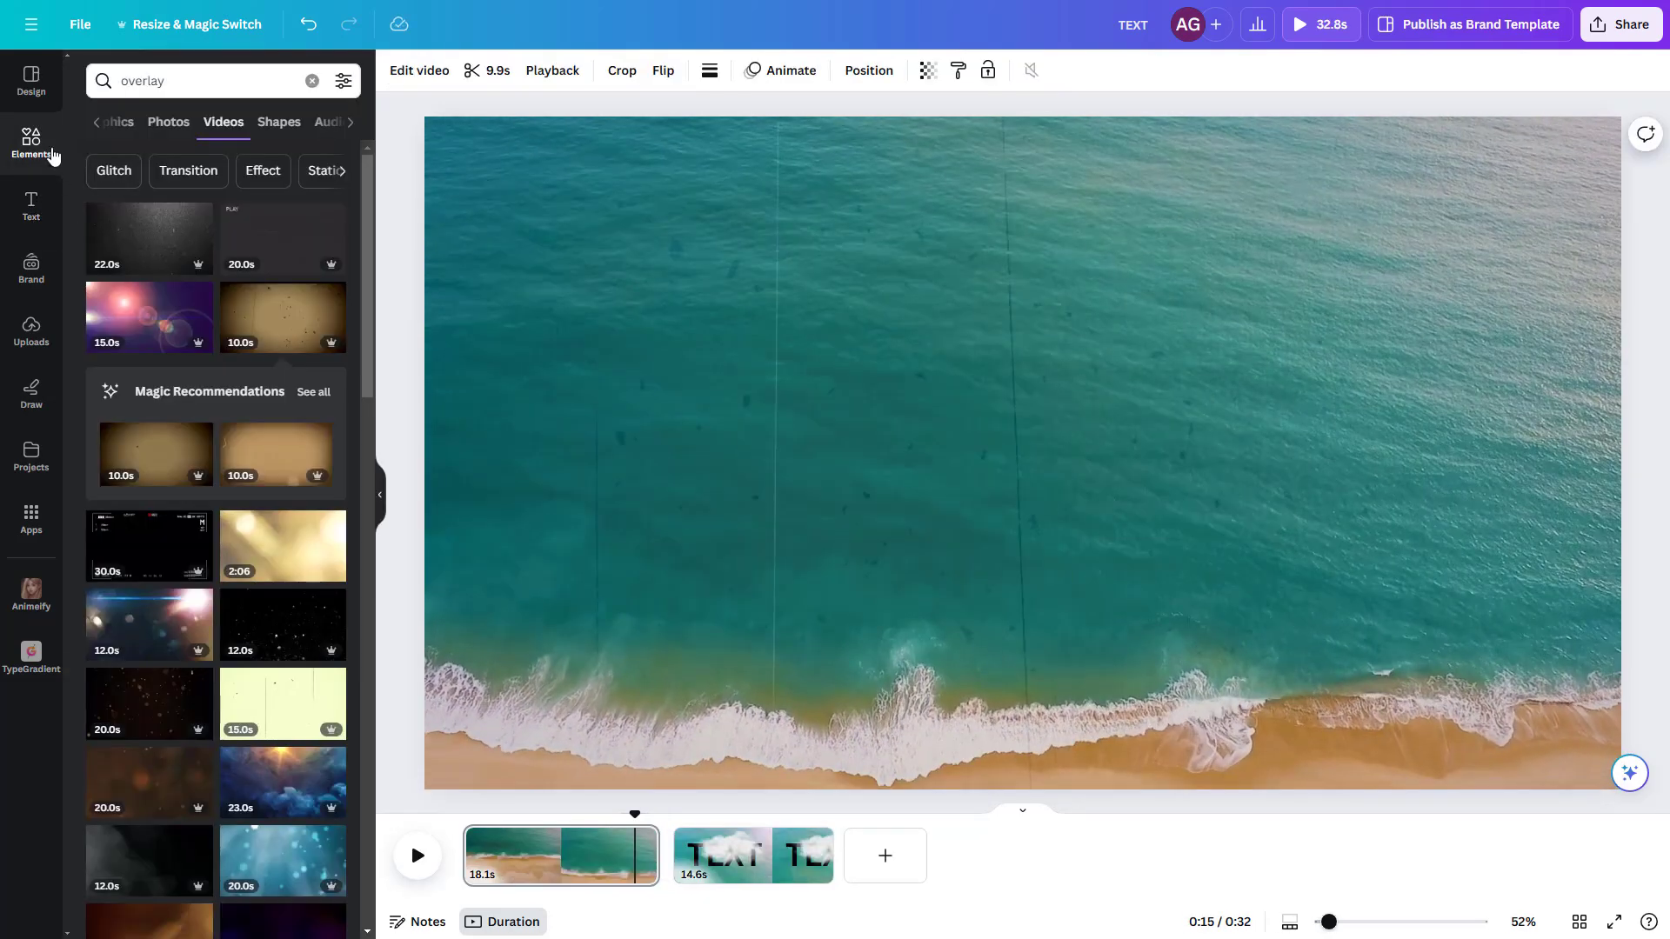
Step: Add the uploaded by-the-sea-109523.mp3 audio to the timeline and trim it to the first page's 18.1 s length
click(32, 330)
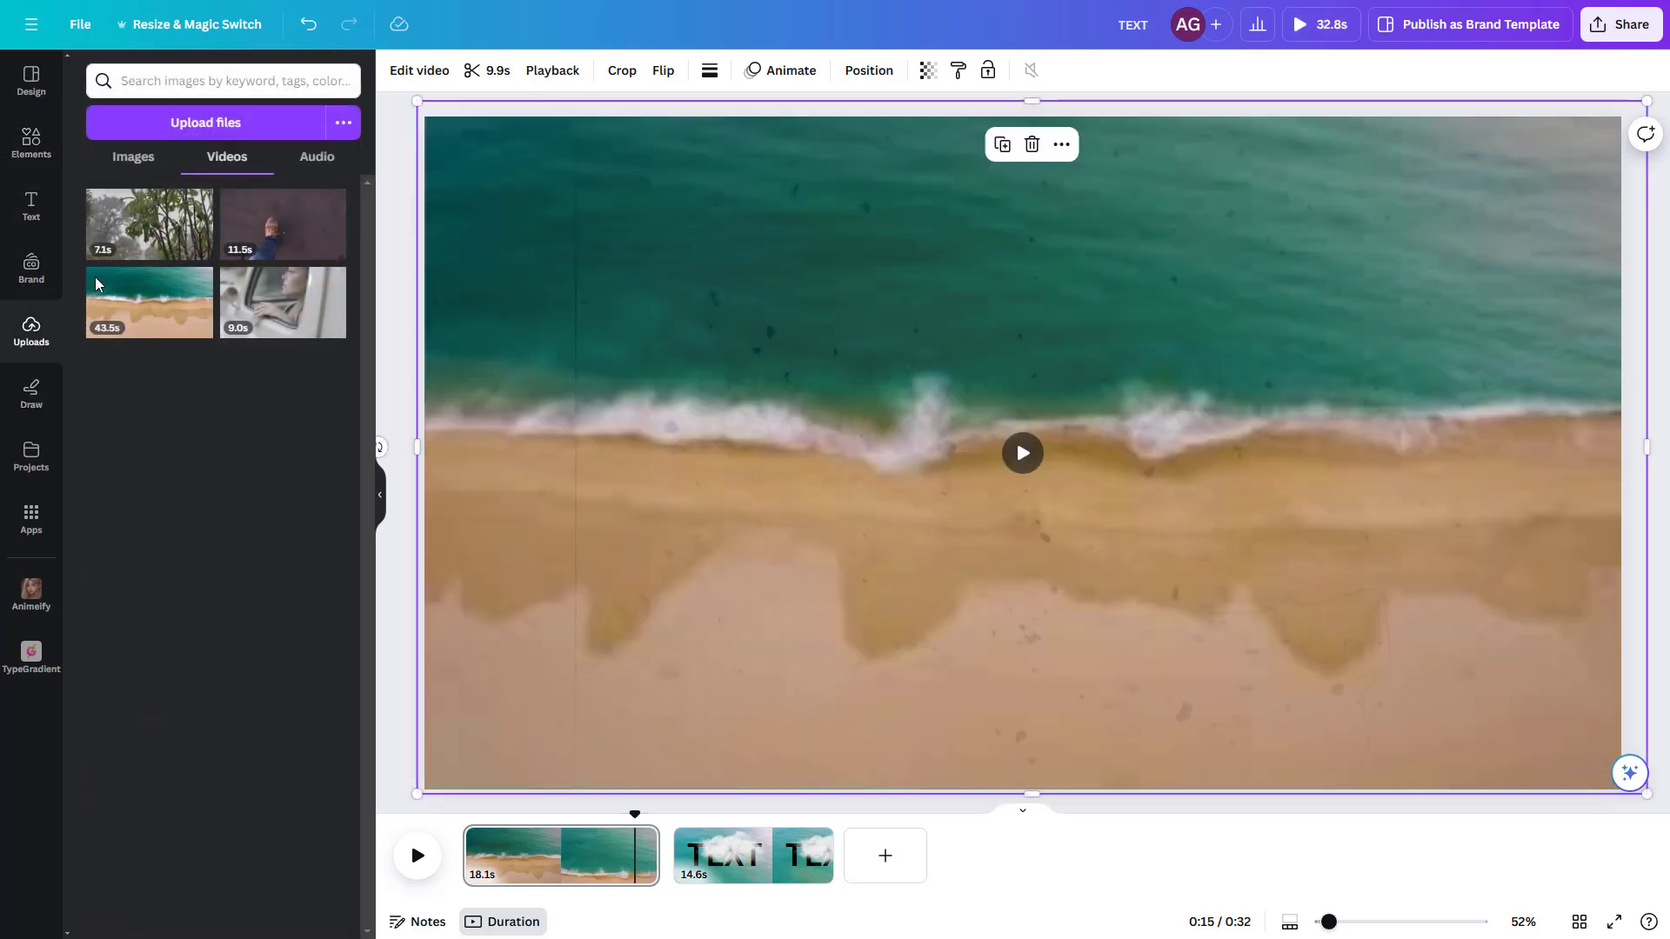
click(309, 163)
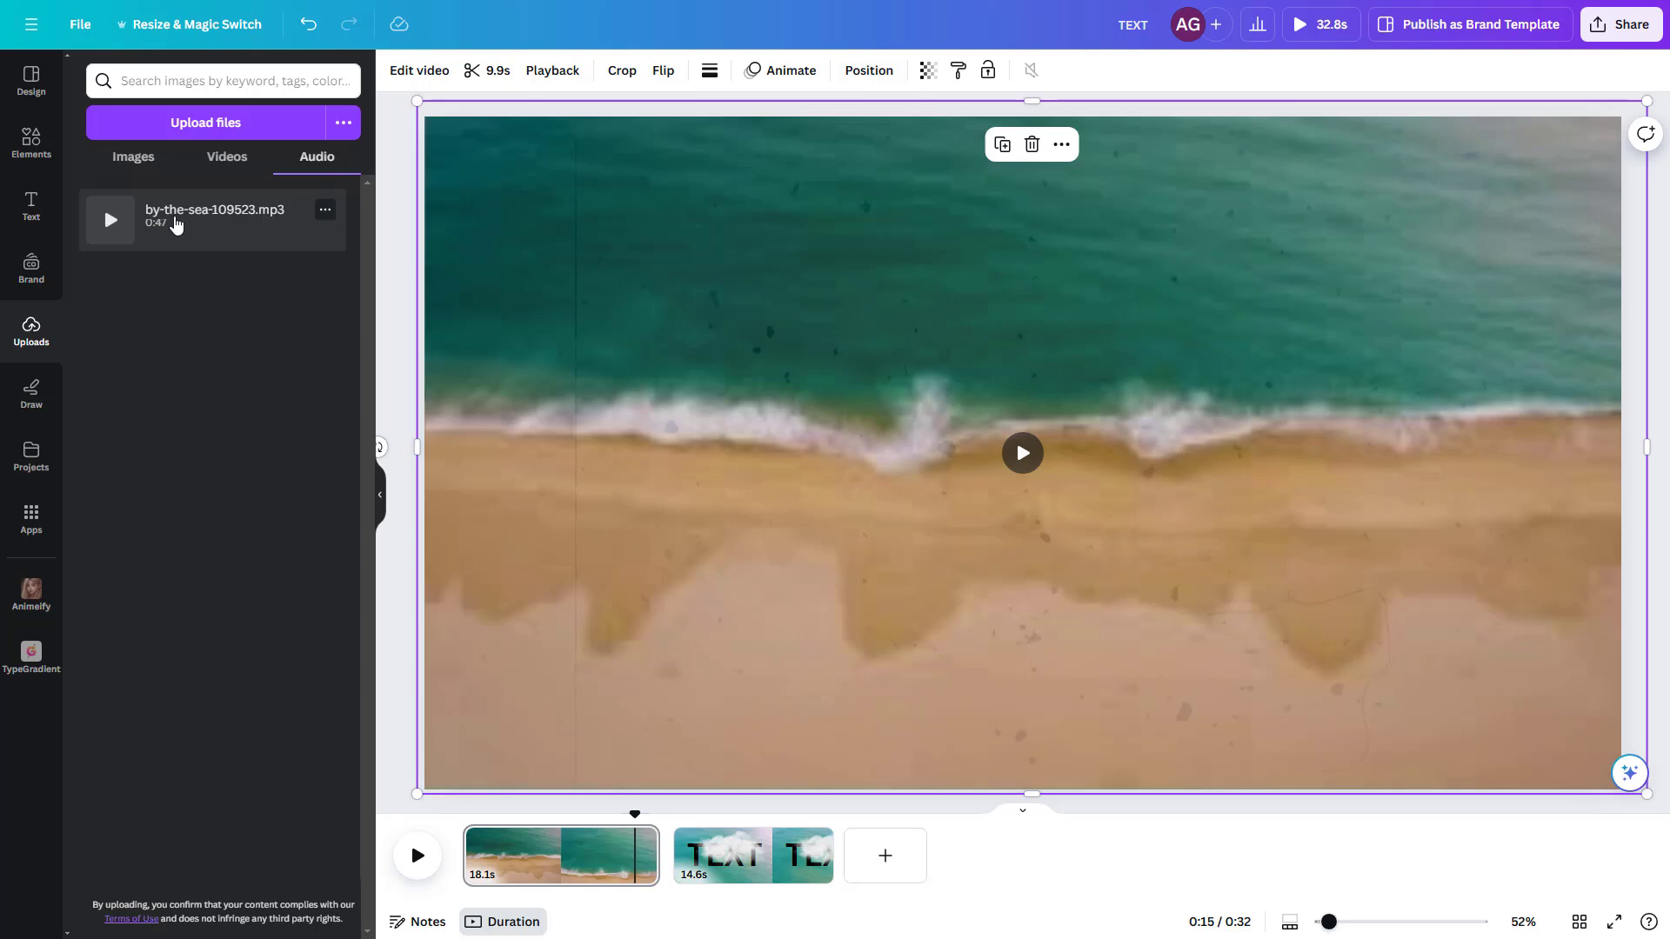
drag(193, 217, 596, 887)
drag(831, 870, 658, 874)
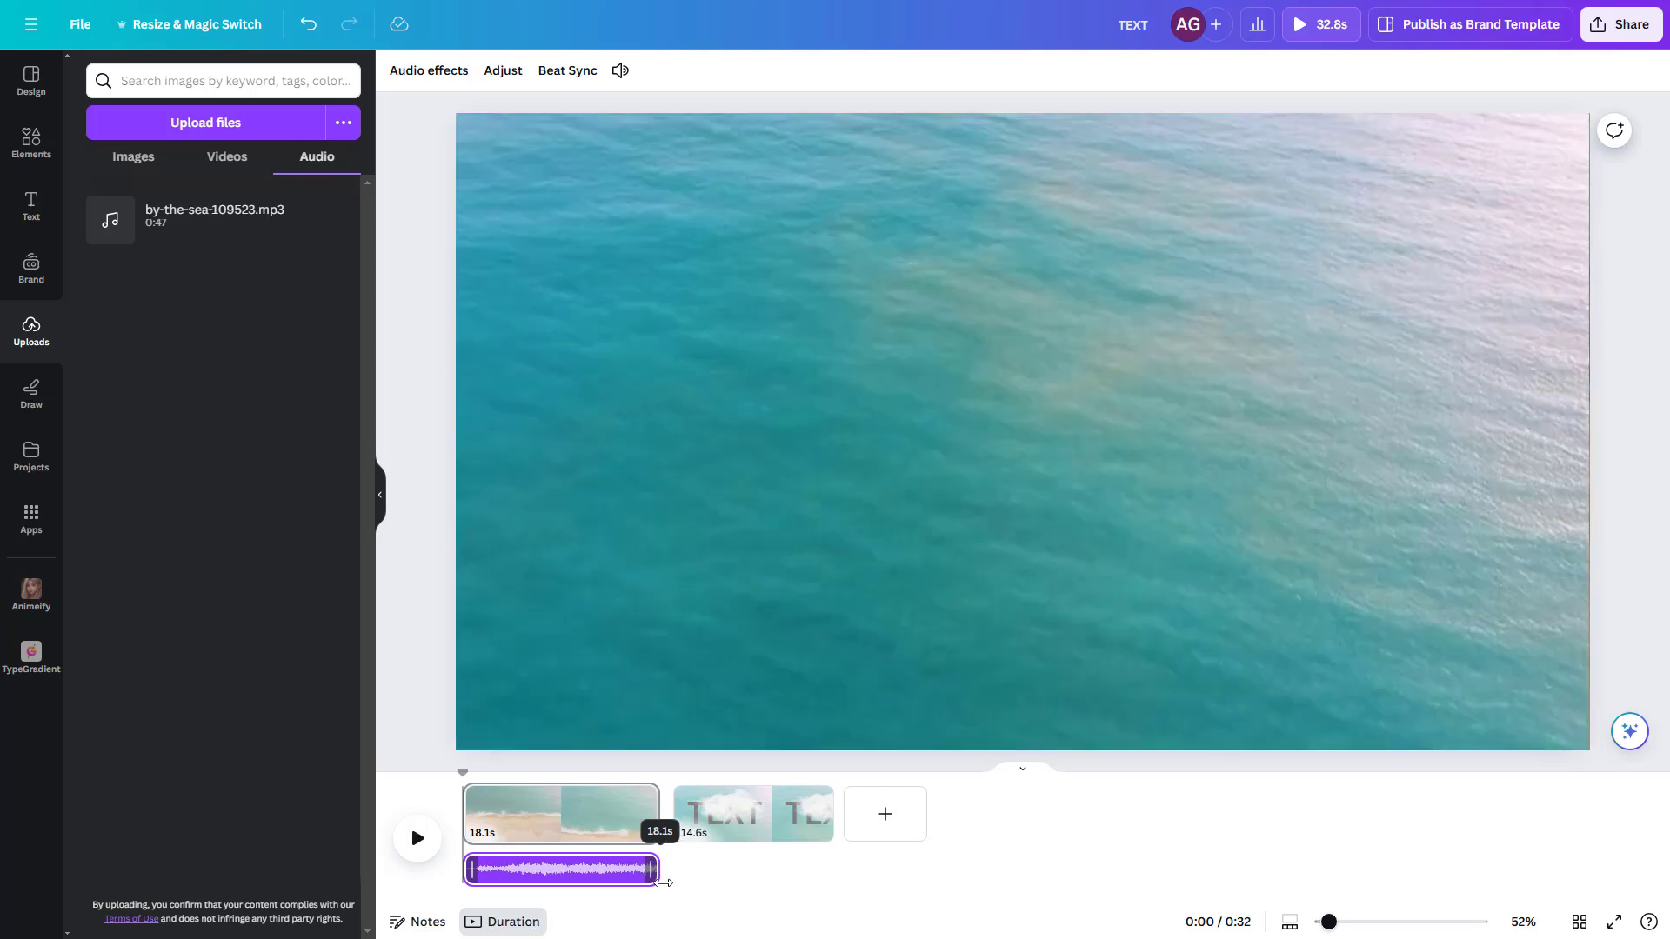
Step: Try out the volume adjustment and mute toggle on the by-the-sea audio track
click(570, 885)
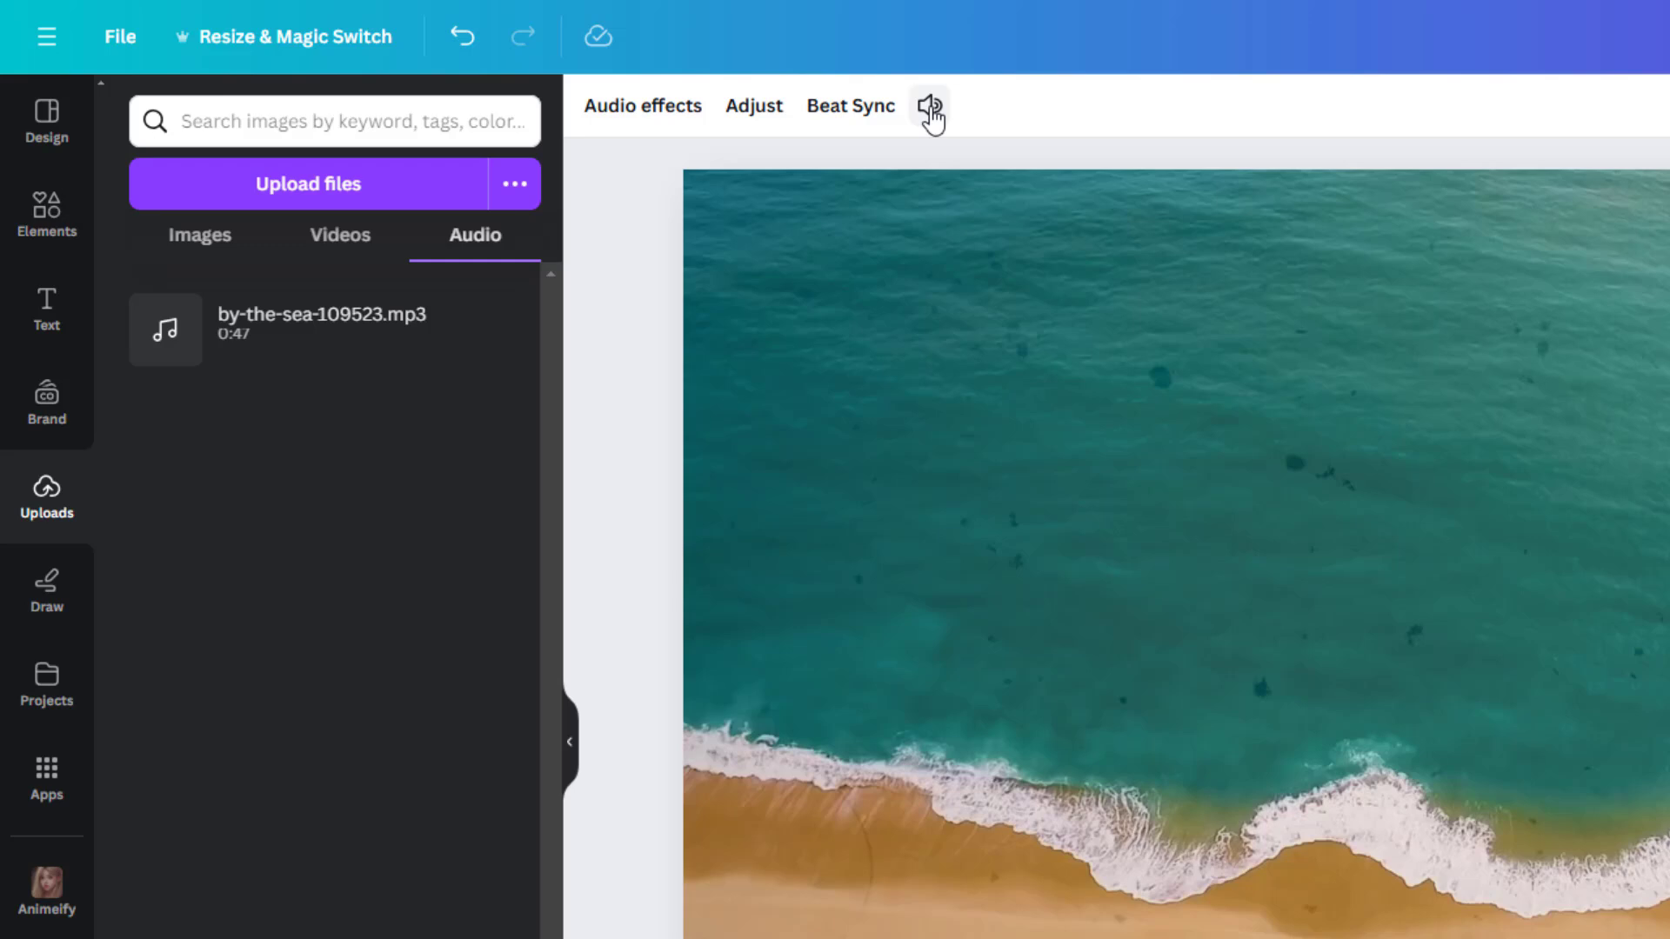
click(929, 107)
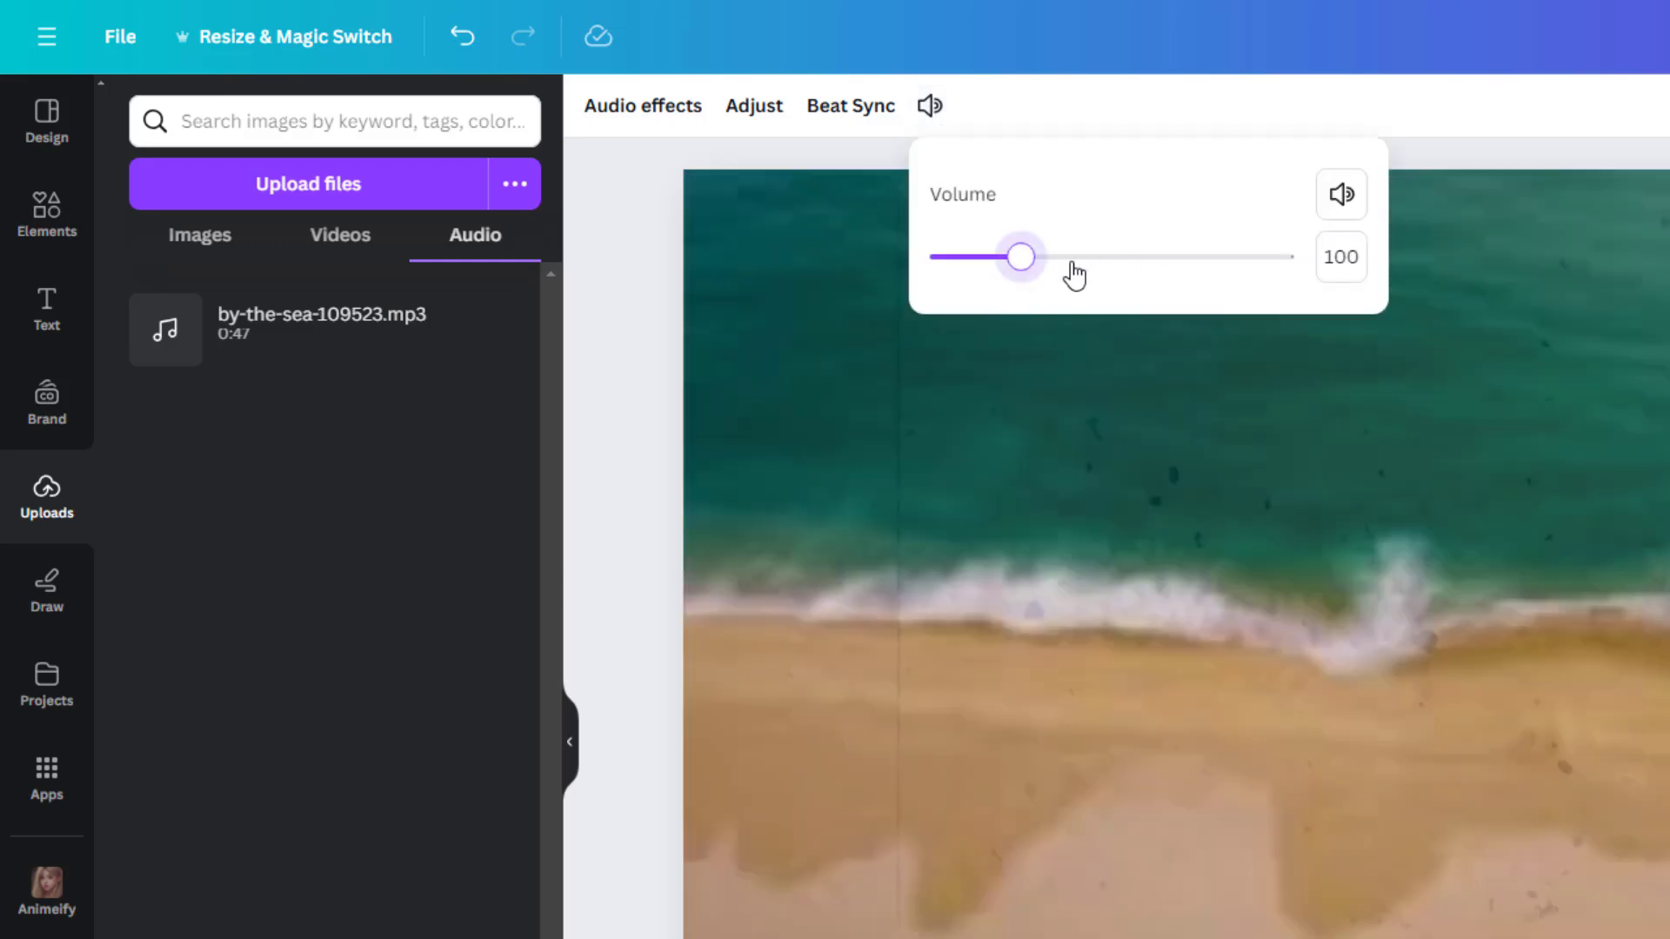
drag(1074, 276, 1001, 283)
click(1347, 205)
click(1348, 206)
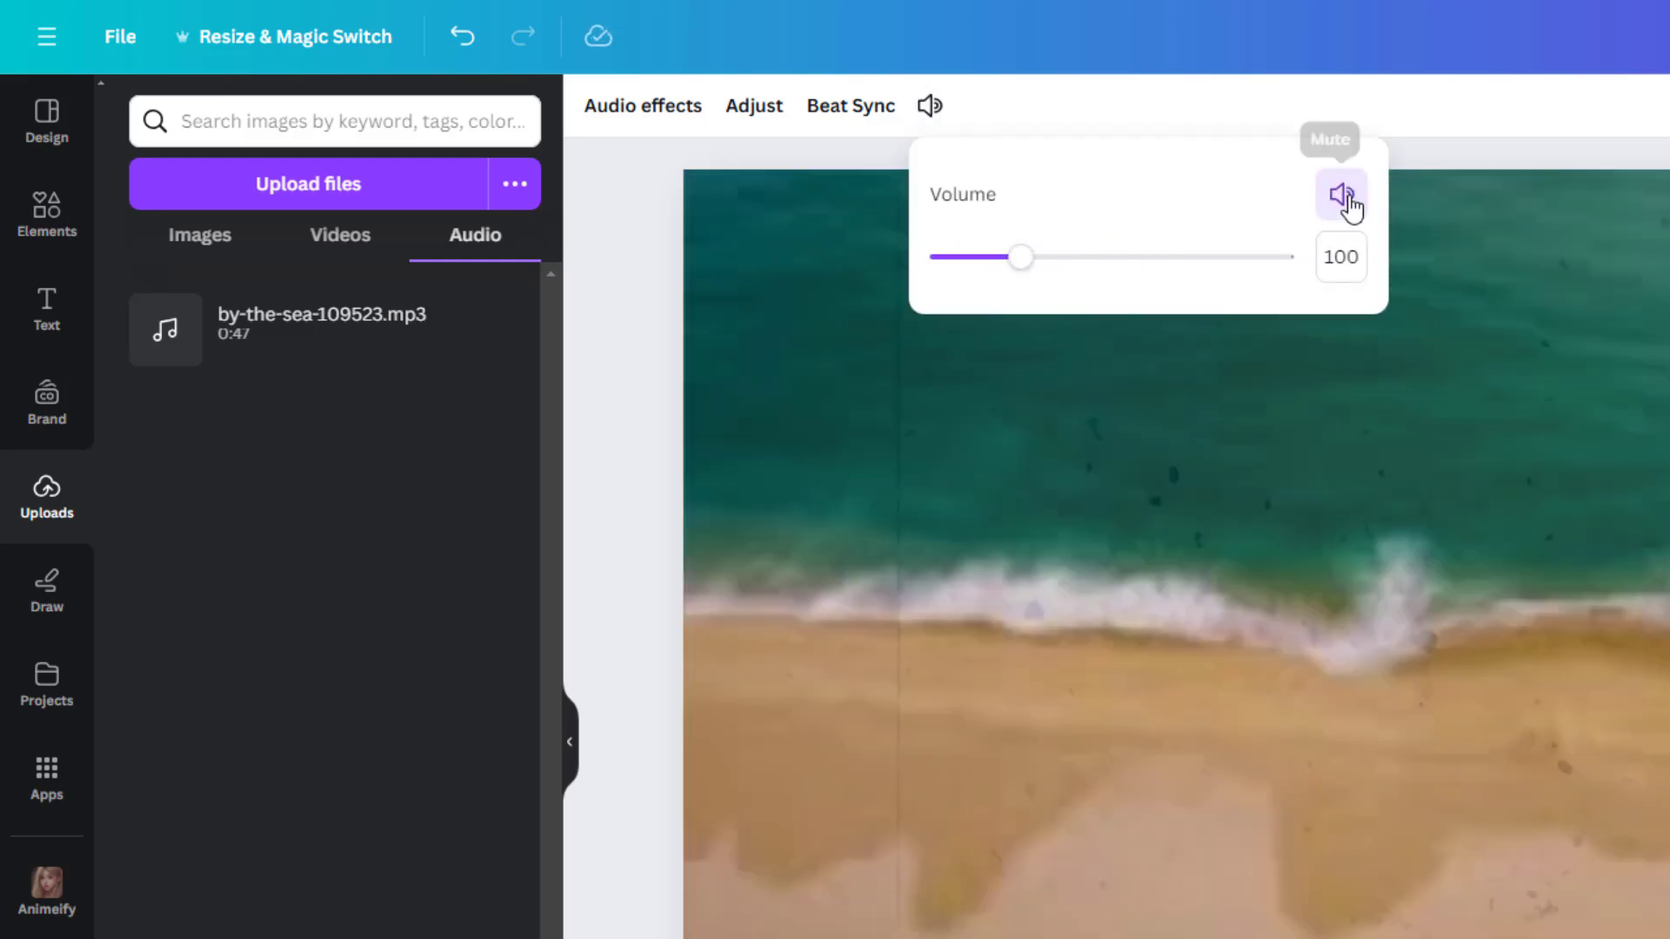
Step: Give the by-the-sea audio track a short fade-in and a short fade-out
click(664, 109)
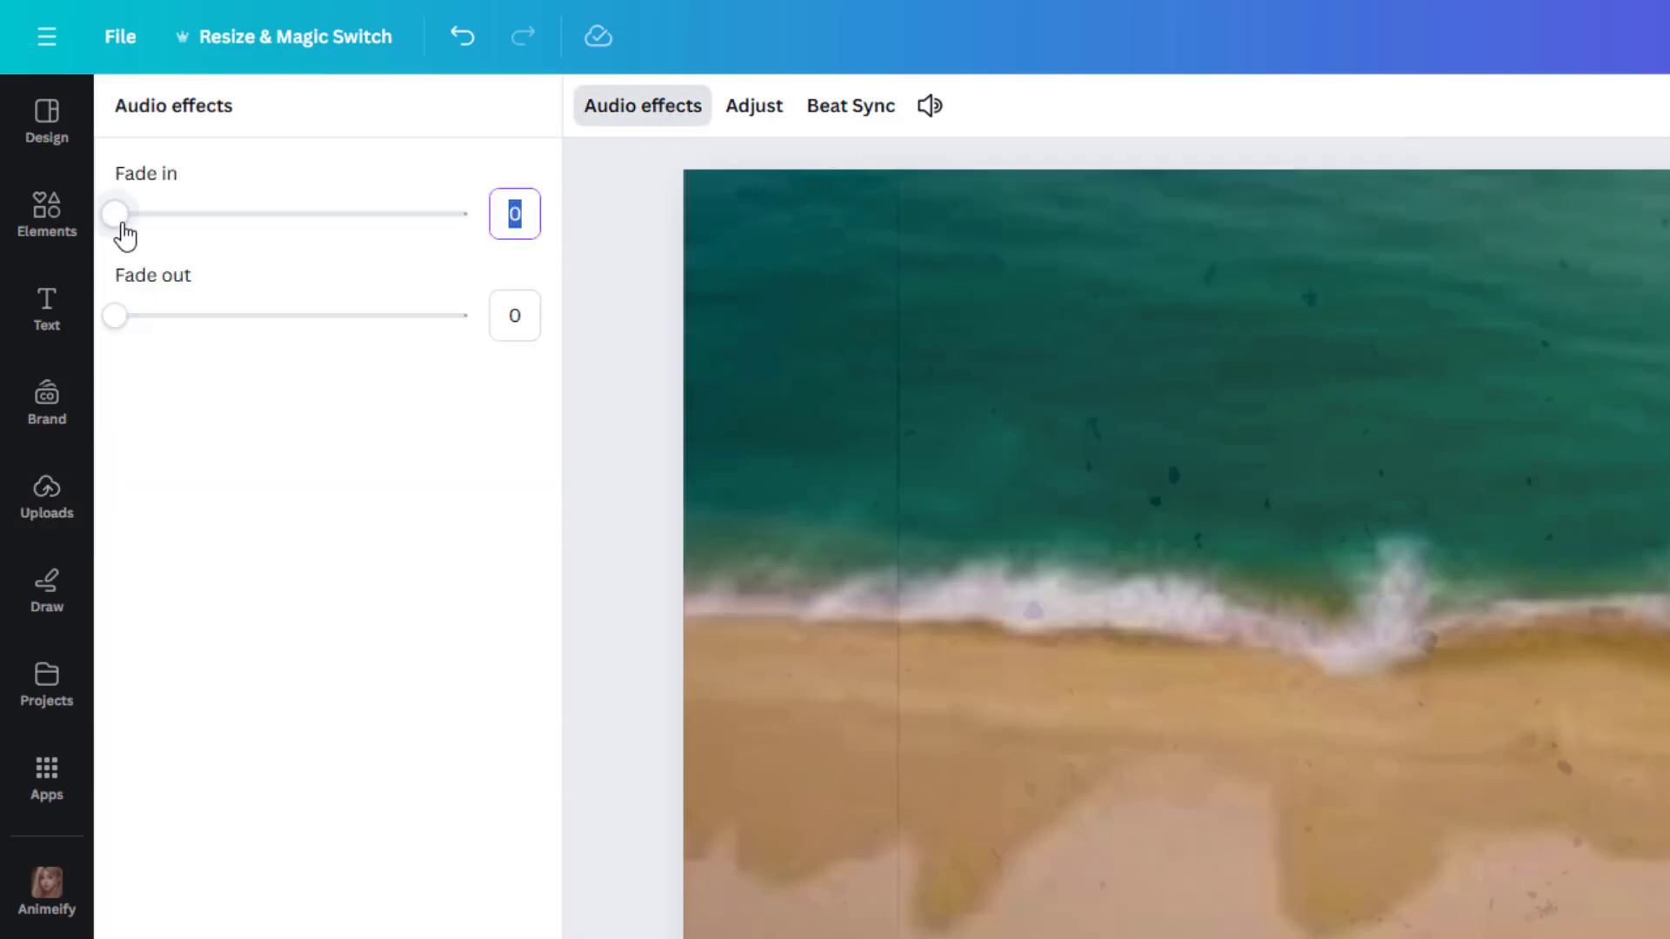
drag(155, 233, 161, 233)
drag(121, 329, 141, 330)
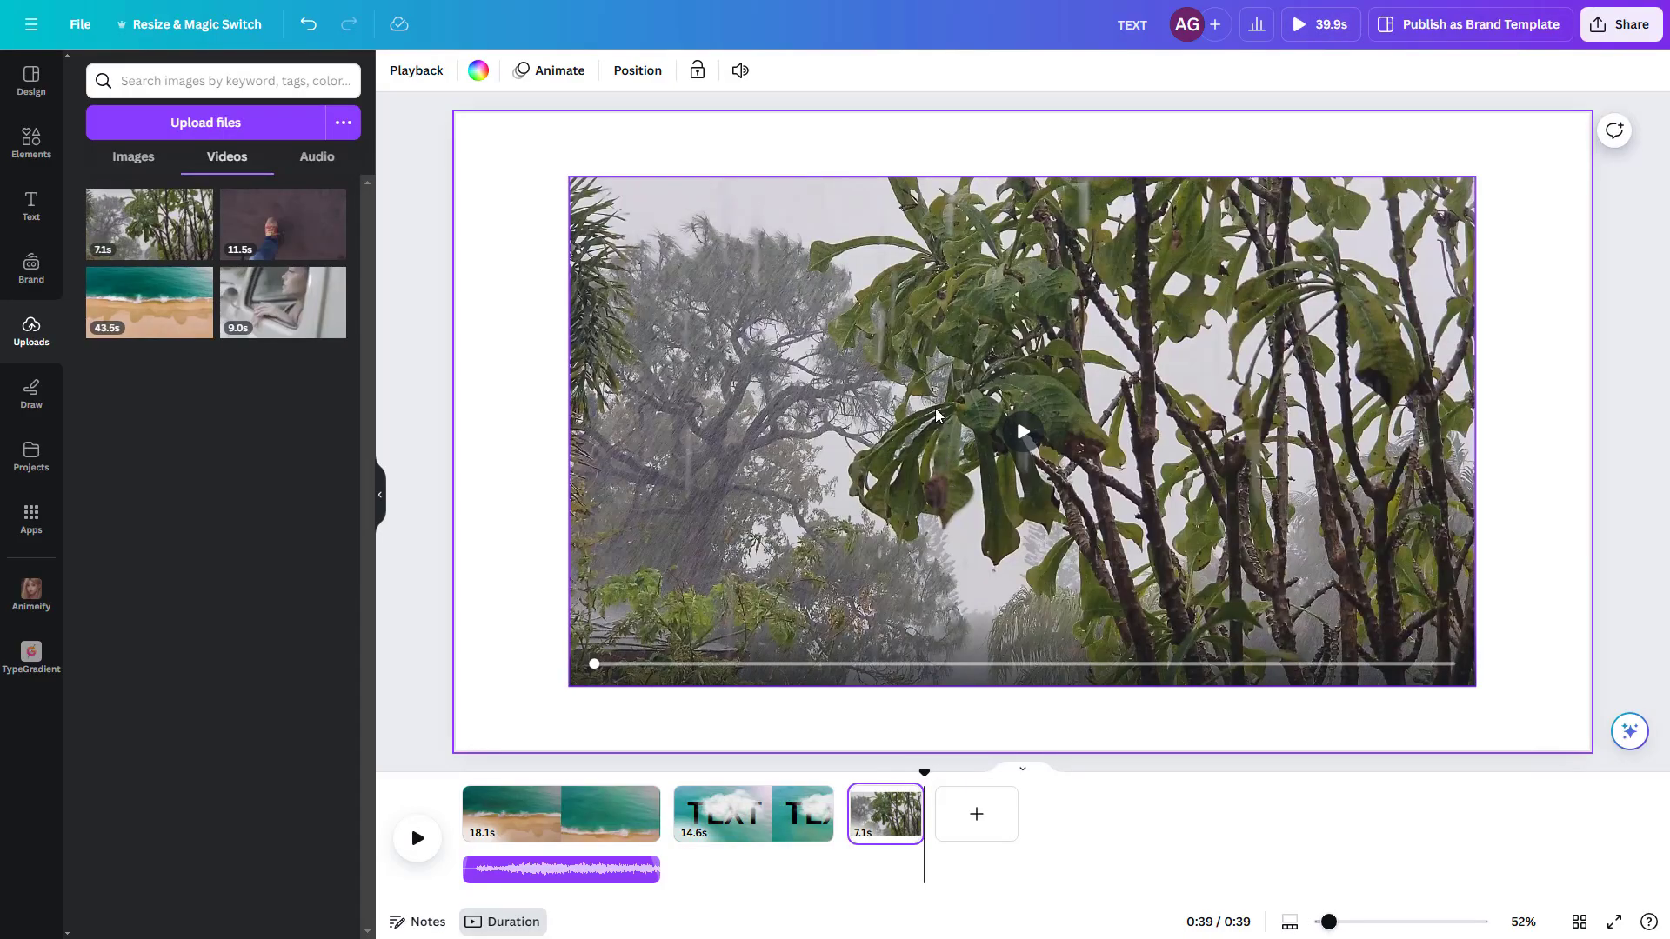
Step: Extract the audio from the 7.1 s rainy tree video on the third page as a separate track
right_click(881, 412)
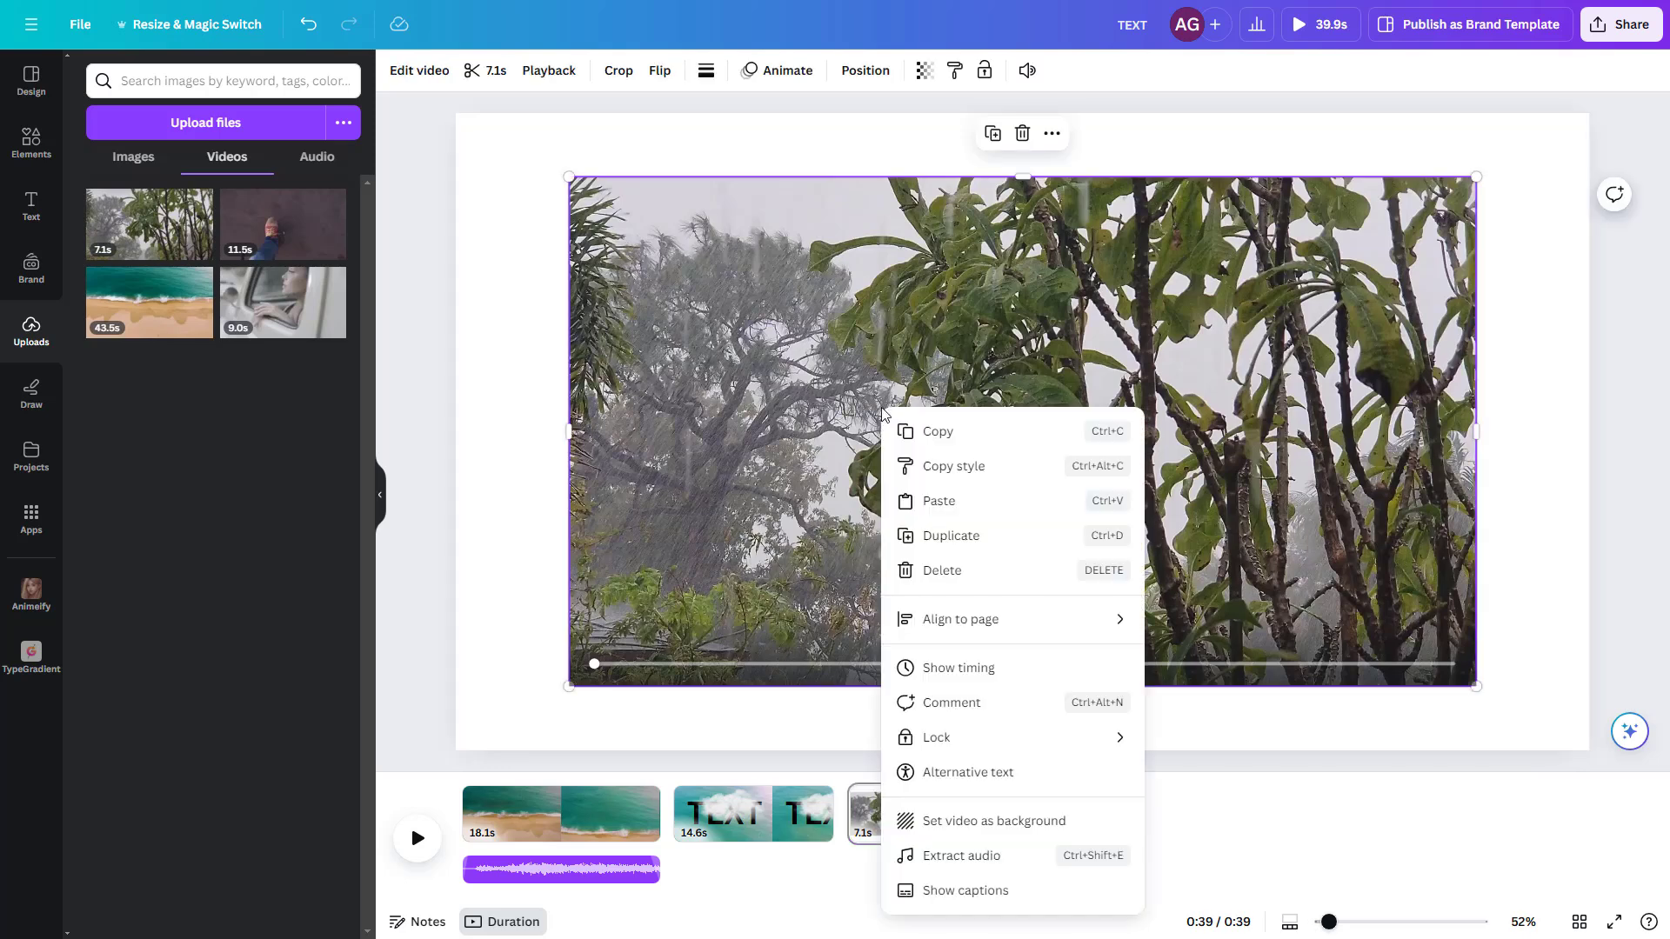
click(963, 859)
click(872, 913)
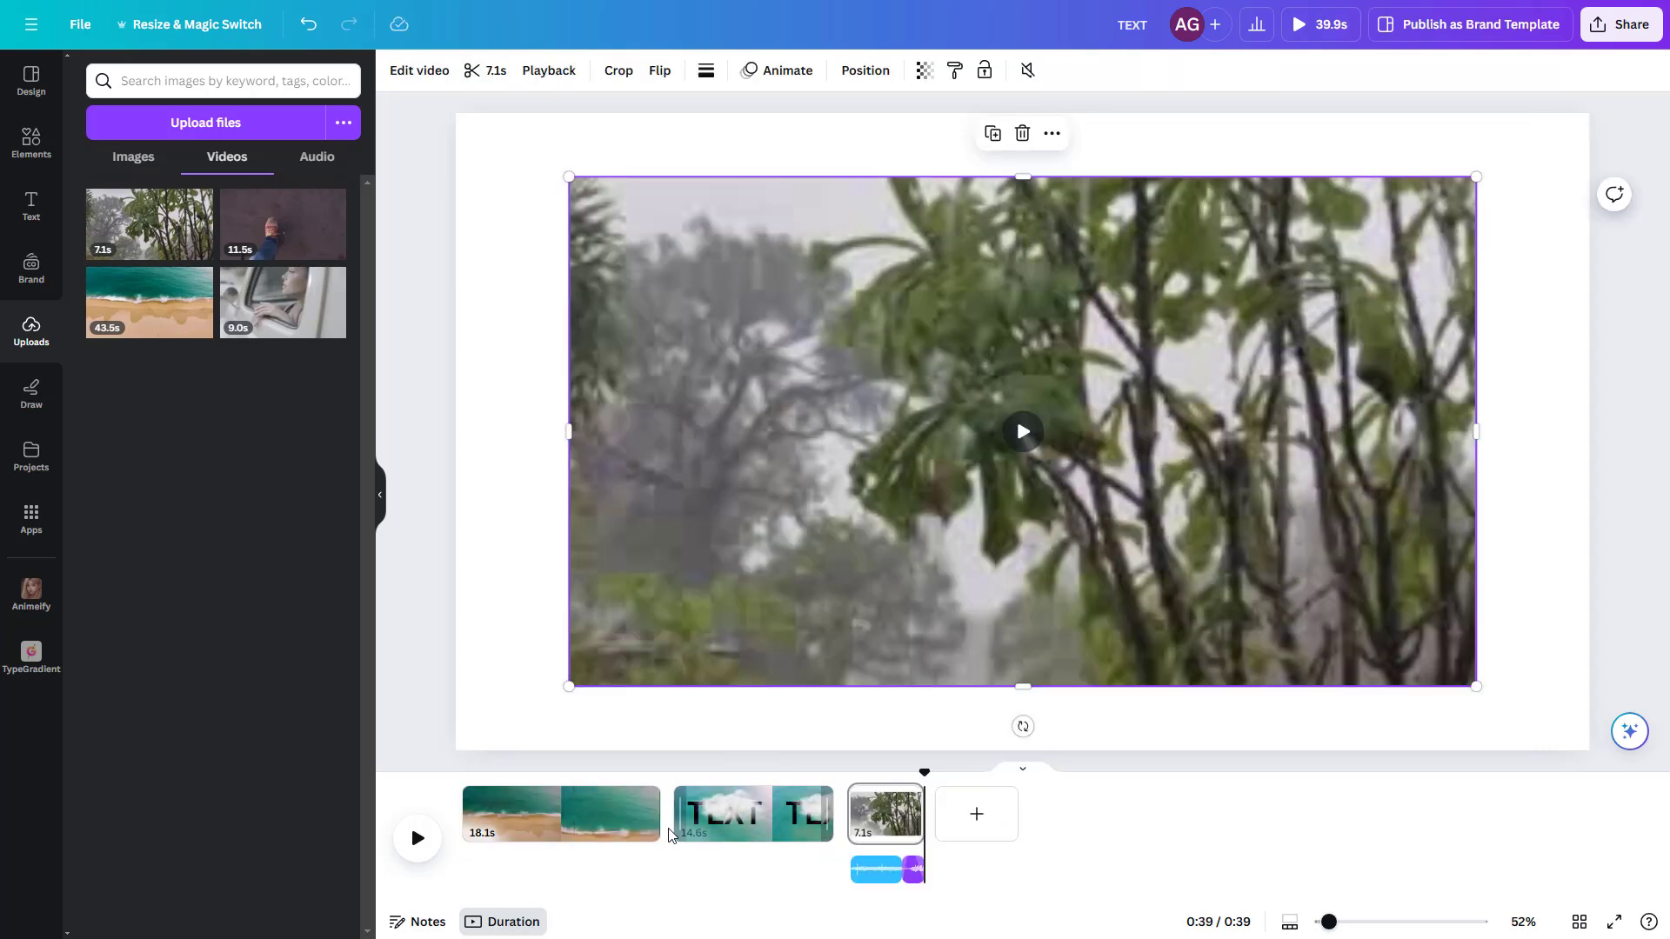
Step: Open the transition choices for the join between the first and second pages
mouse_move(677, 827)
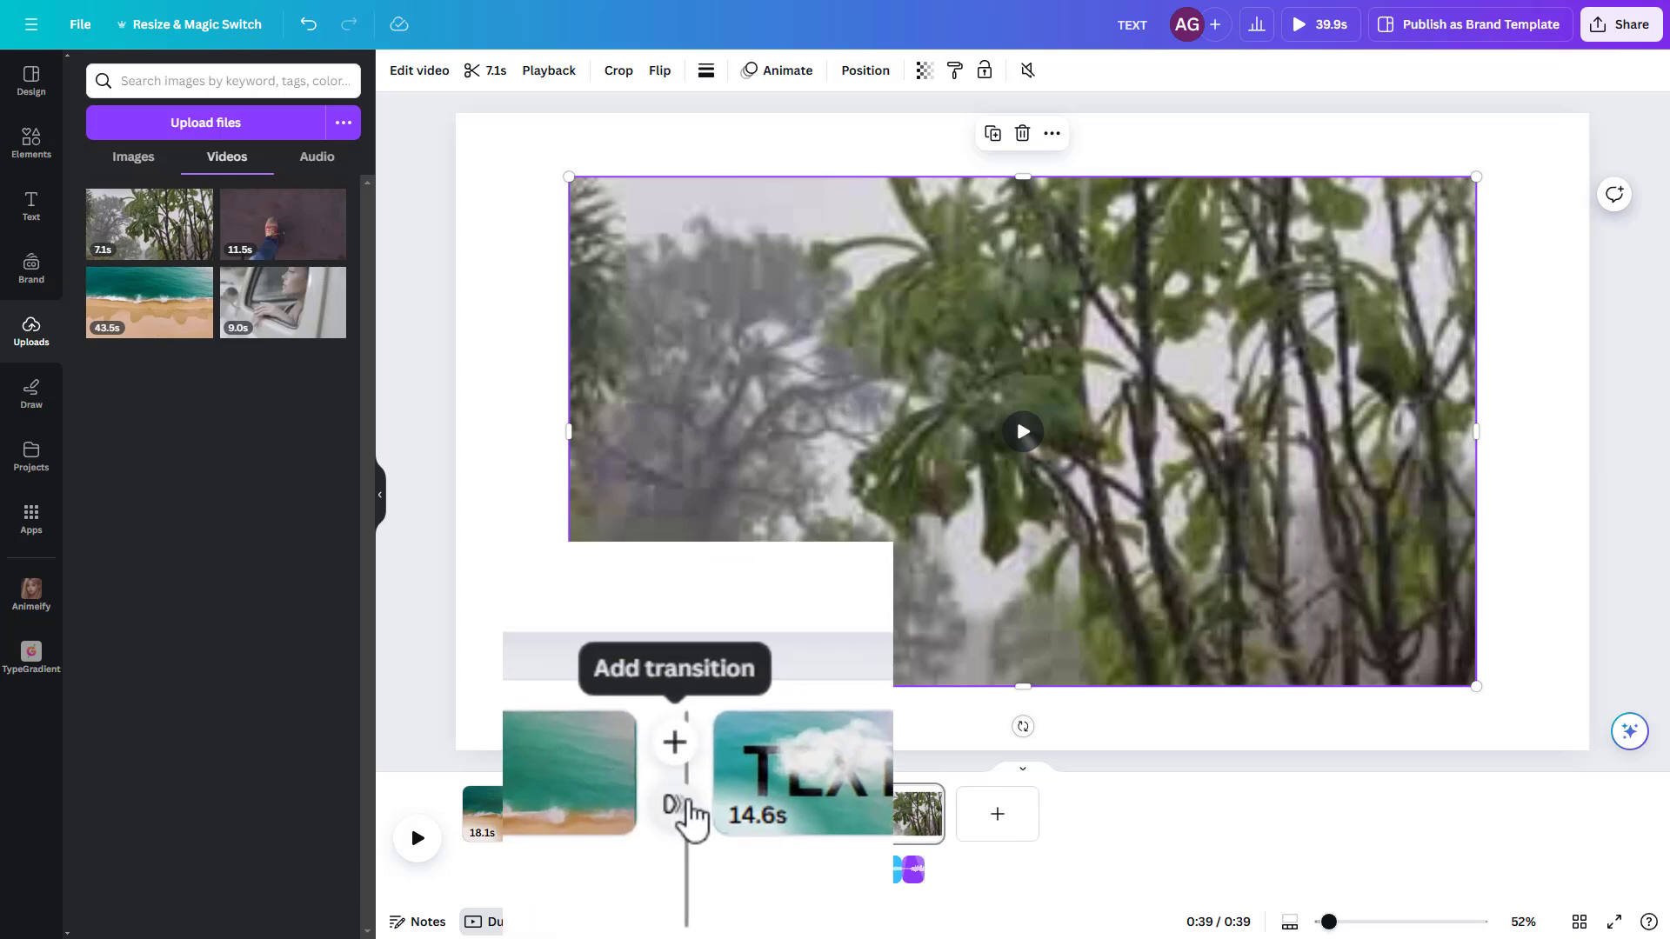
click(679, 831)
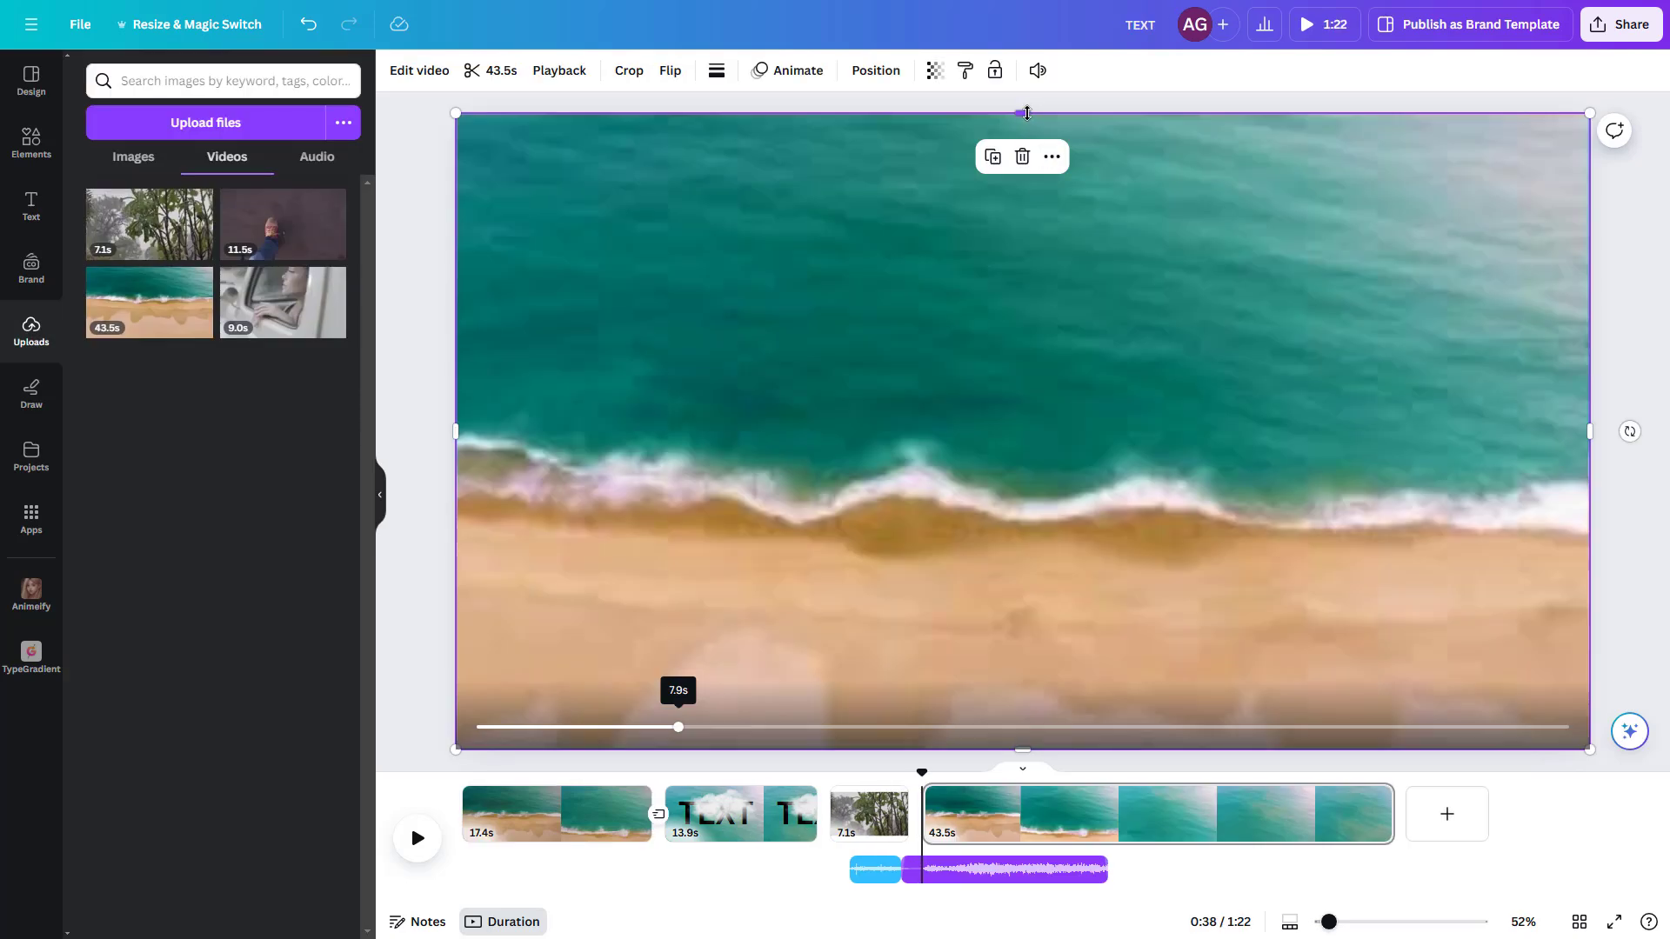
Step: Build a split screen on the fourth page with the beach video cropped above the cropped 11.5 s shoe video, and play it
drag(1022, 111, 1022, 447)
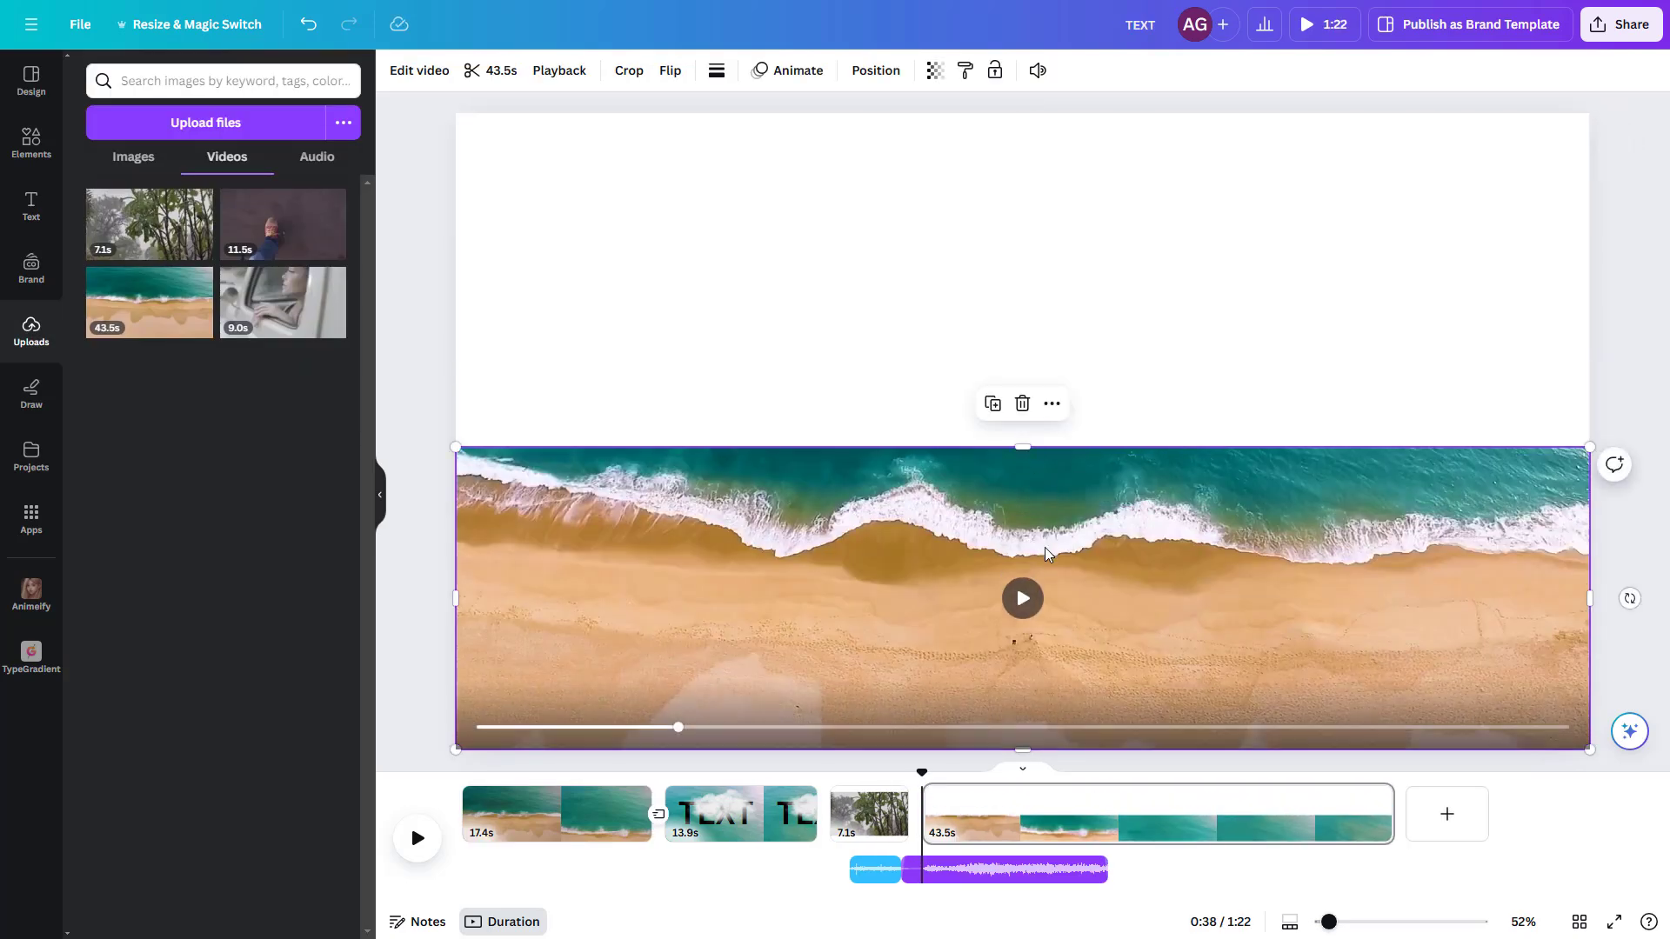
drag(1049, 546, 1043, 212)
click(283, 224)
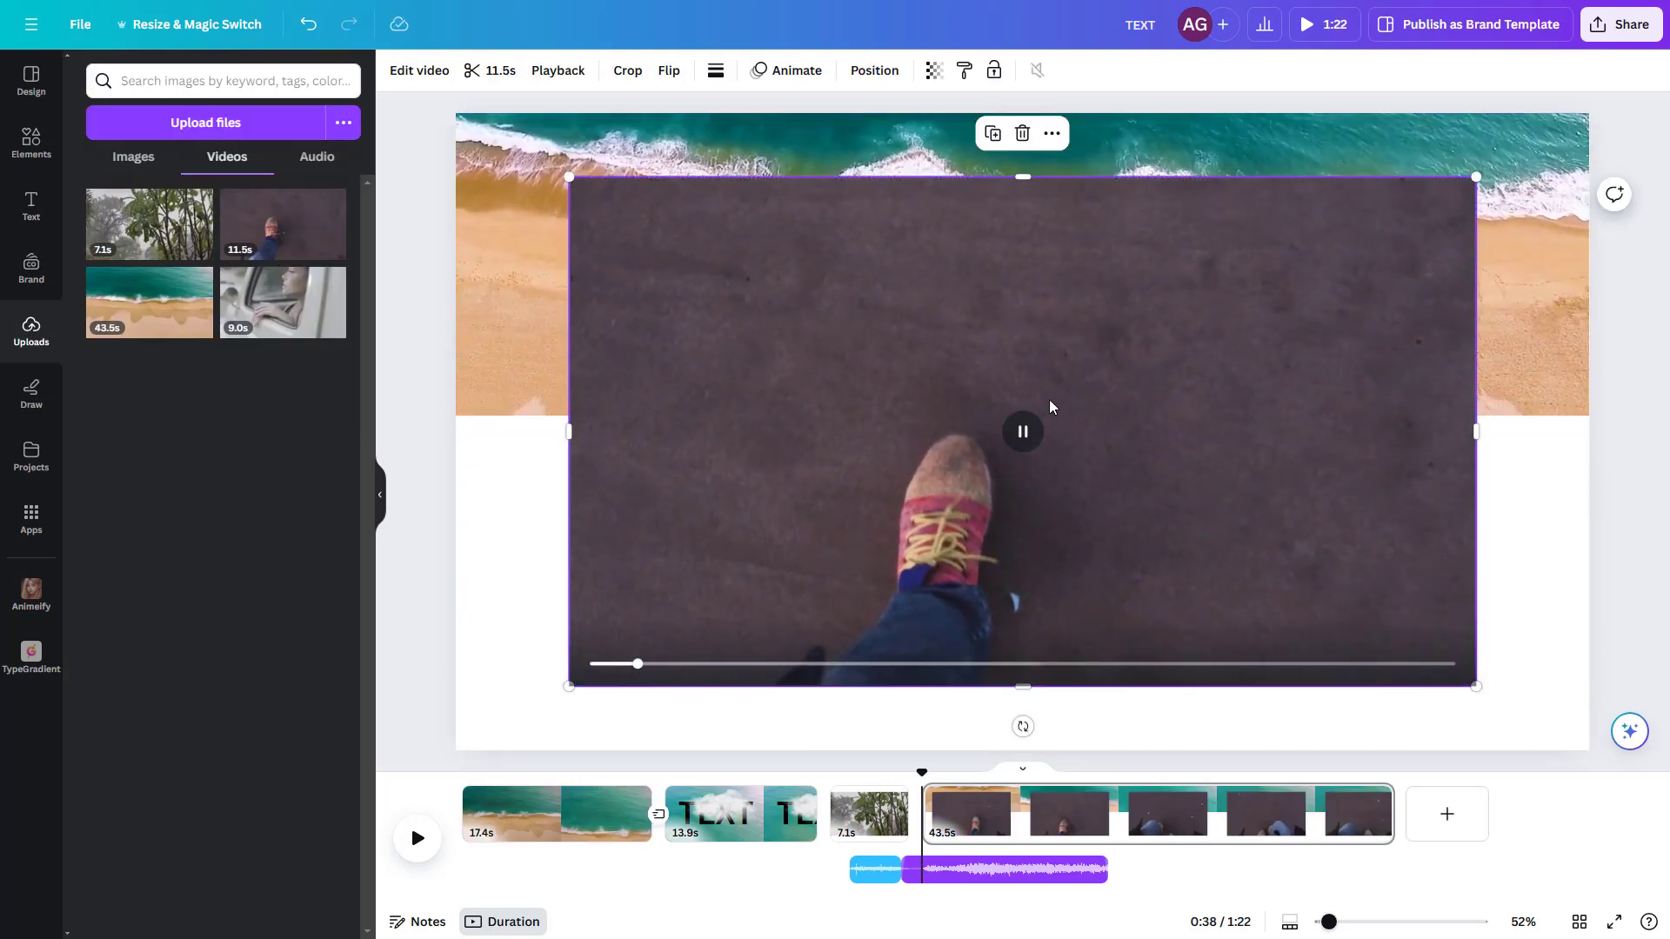
drag(1048, 400, 936, 458)
drag(1362, 241, 1592, 115)
drag(1022, 114, 1065, 369)
click(417, 838)
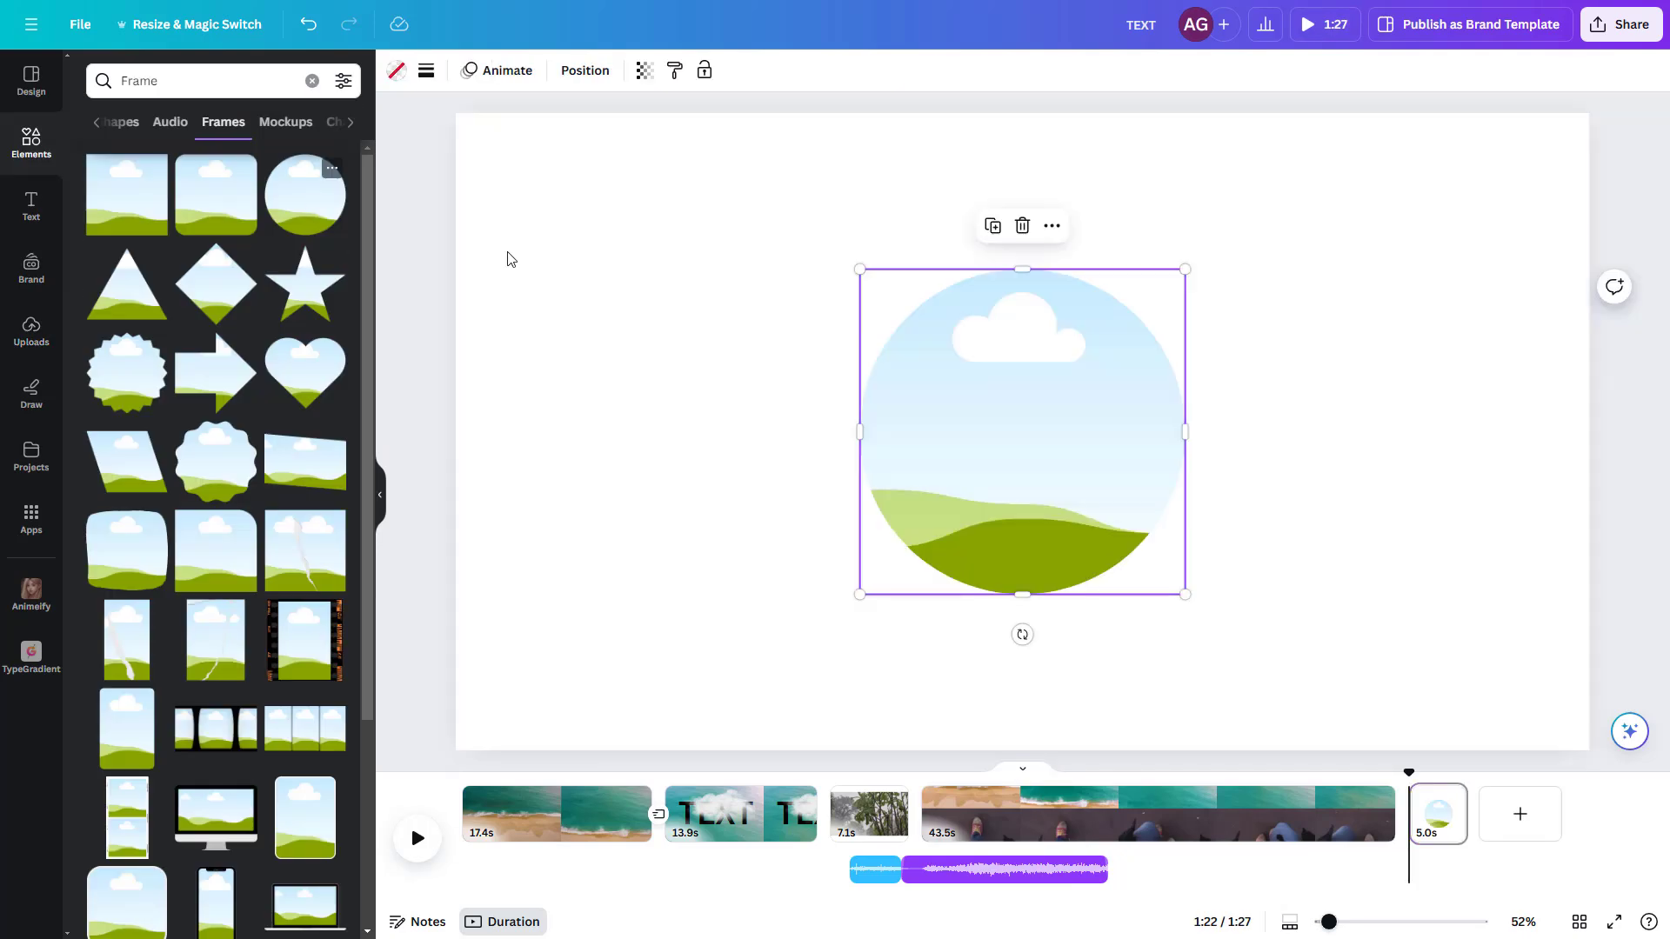
Step: Arrange a circle frame and a triangle frame side by side on the fifth page and enlarge both
drag(876, 367, 668, 338)
drag(1103, 432, 1322, 395)
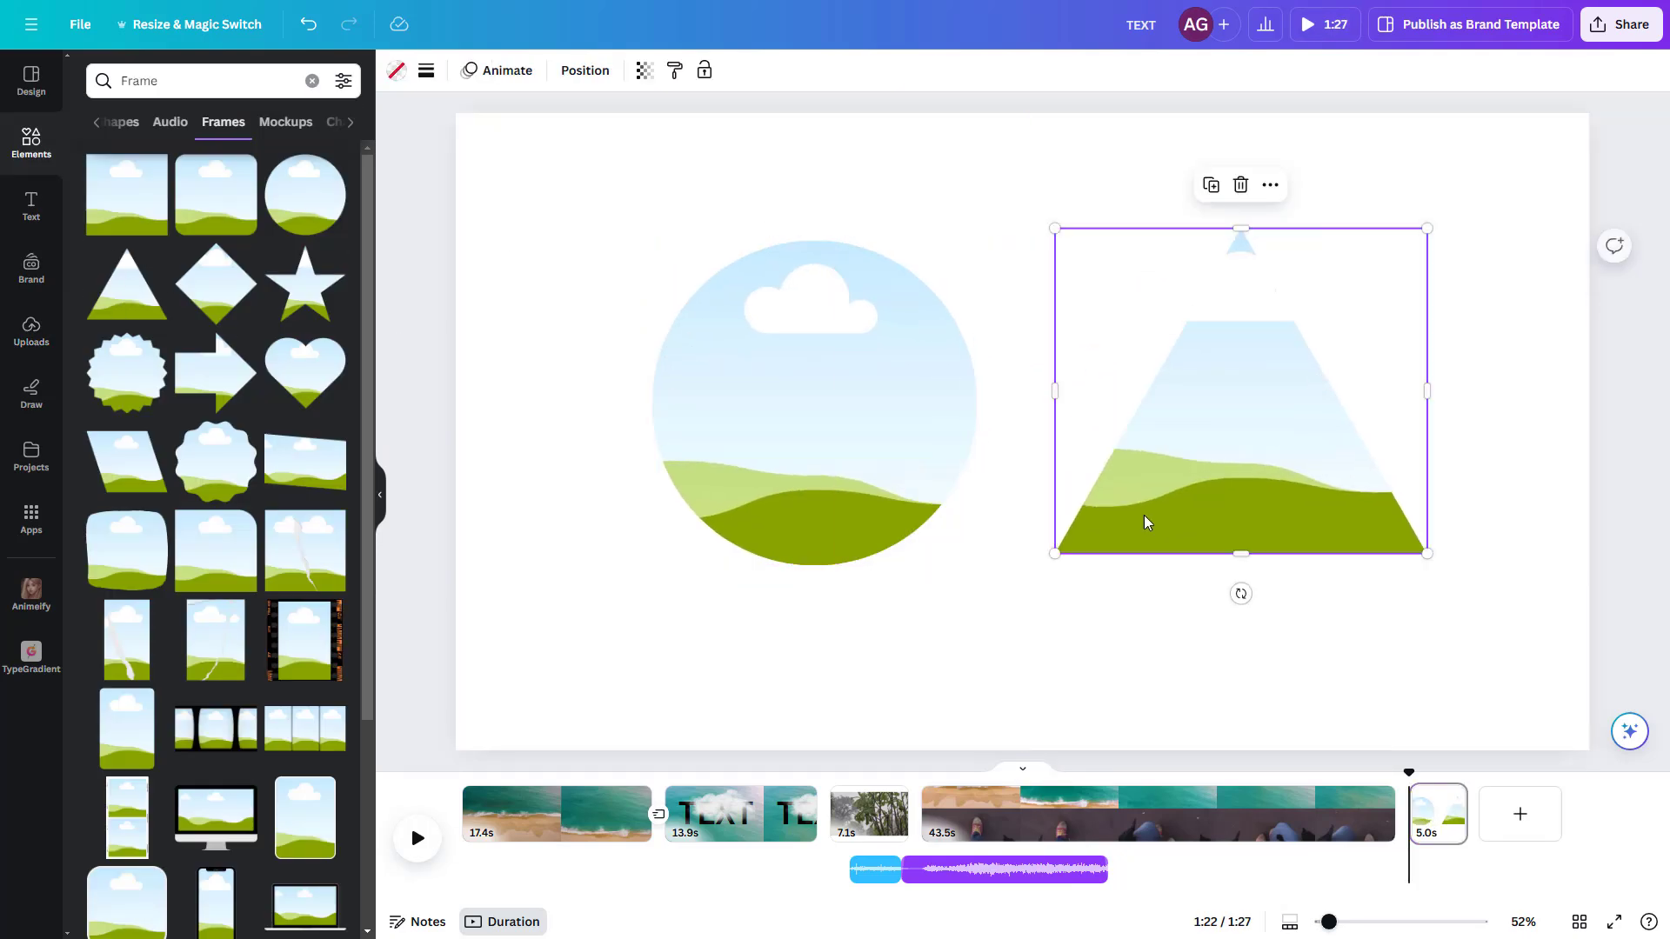
drag(1055, 557, 1007, 606)
drag(651, 566, 525, 637)
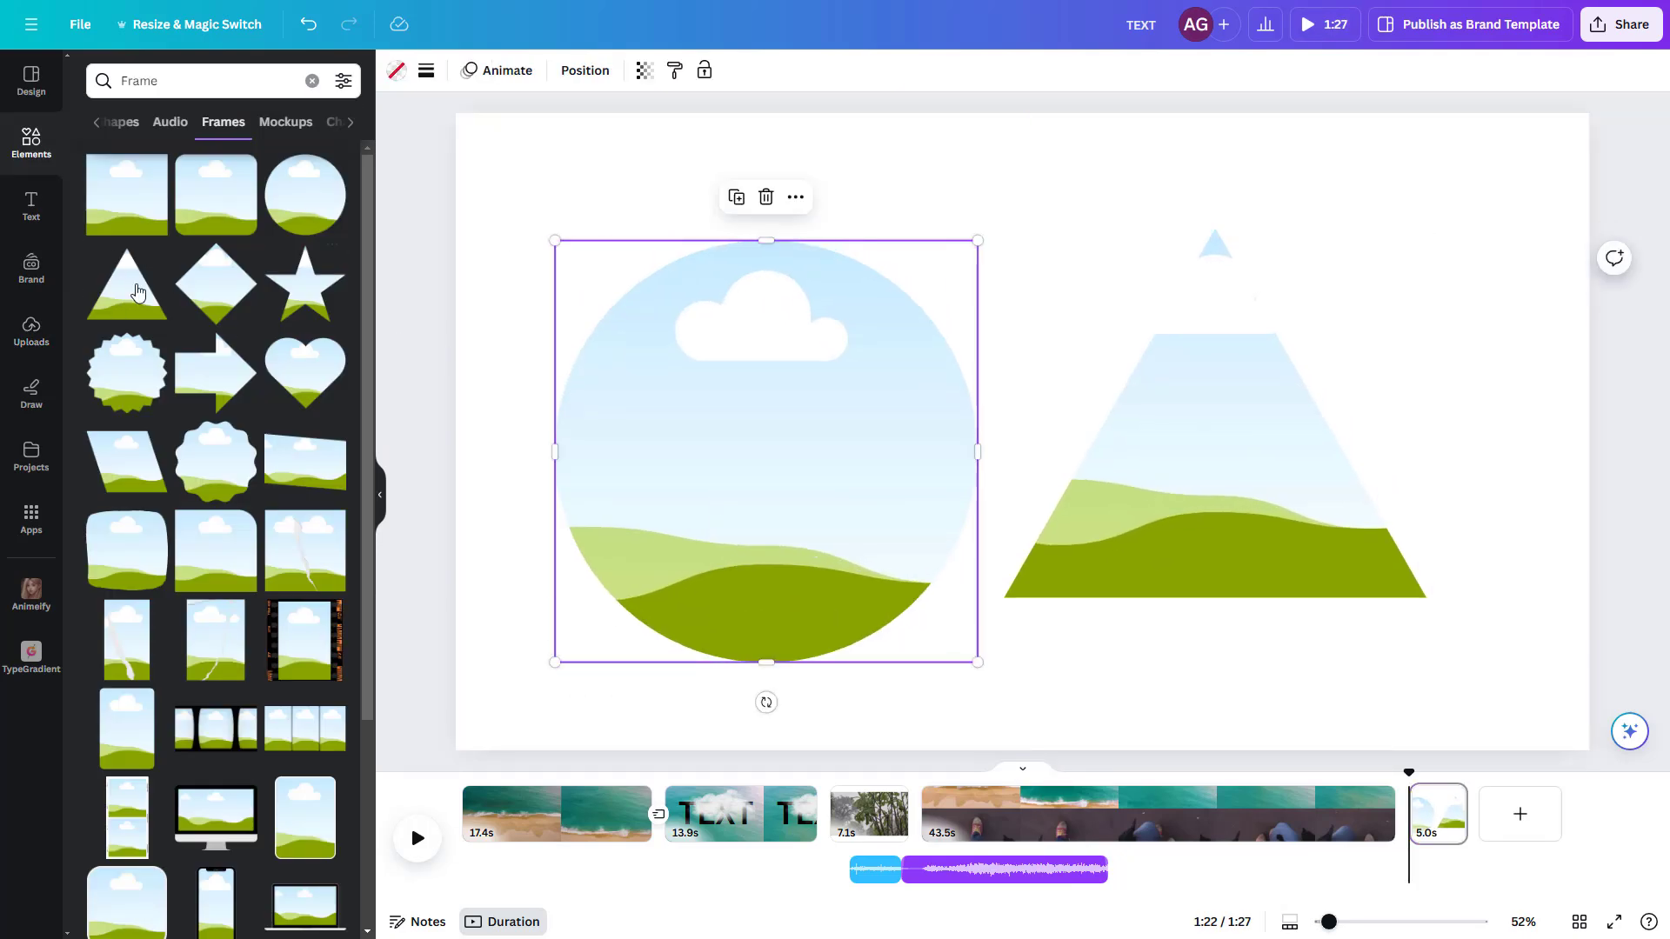
Step: Fill the circle frame with the 43.5 s beach video and the triangle with the 11.5 s shoe video, and enlarge the triangle
click(29, 348)
drag(149, 301, 703, 383)
drag(261, 231, 1203, 484)
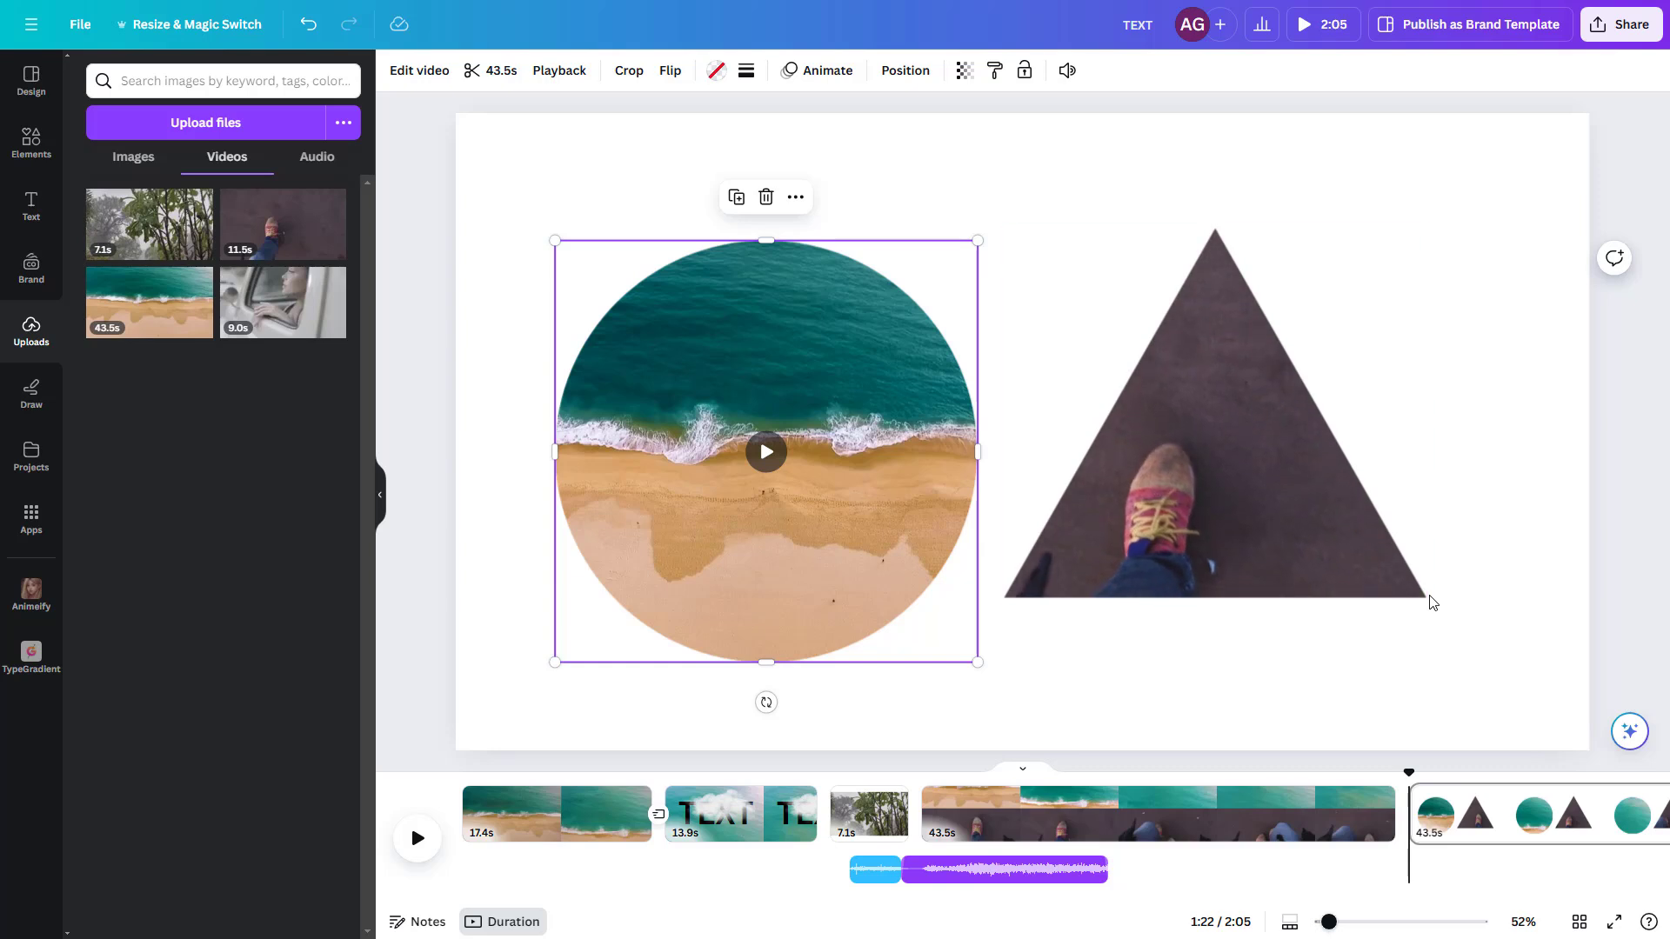
drag(1425, 600, 1505, 668)
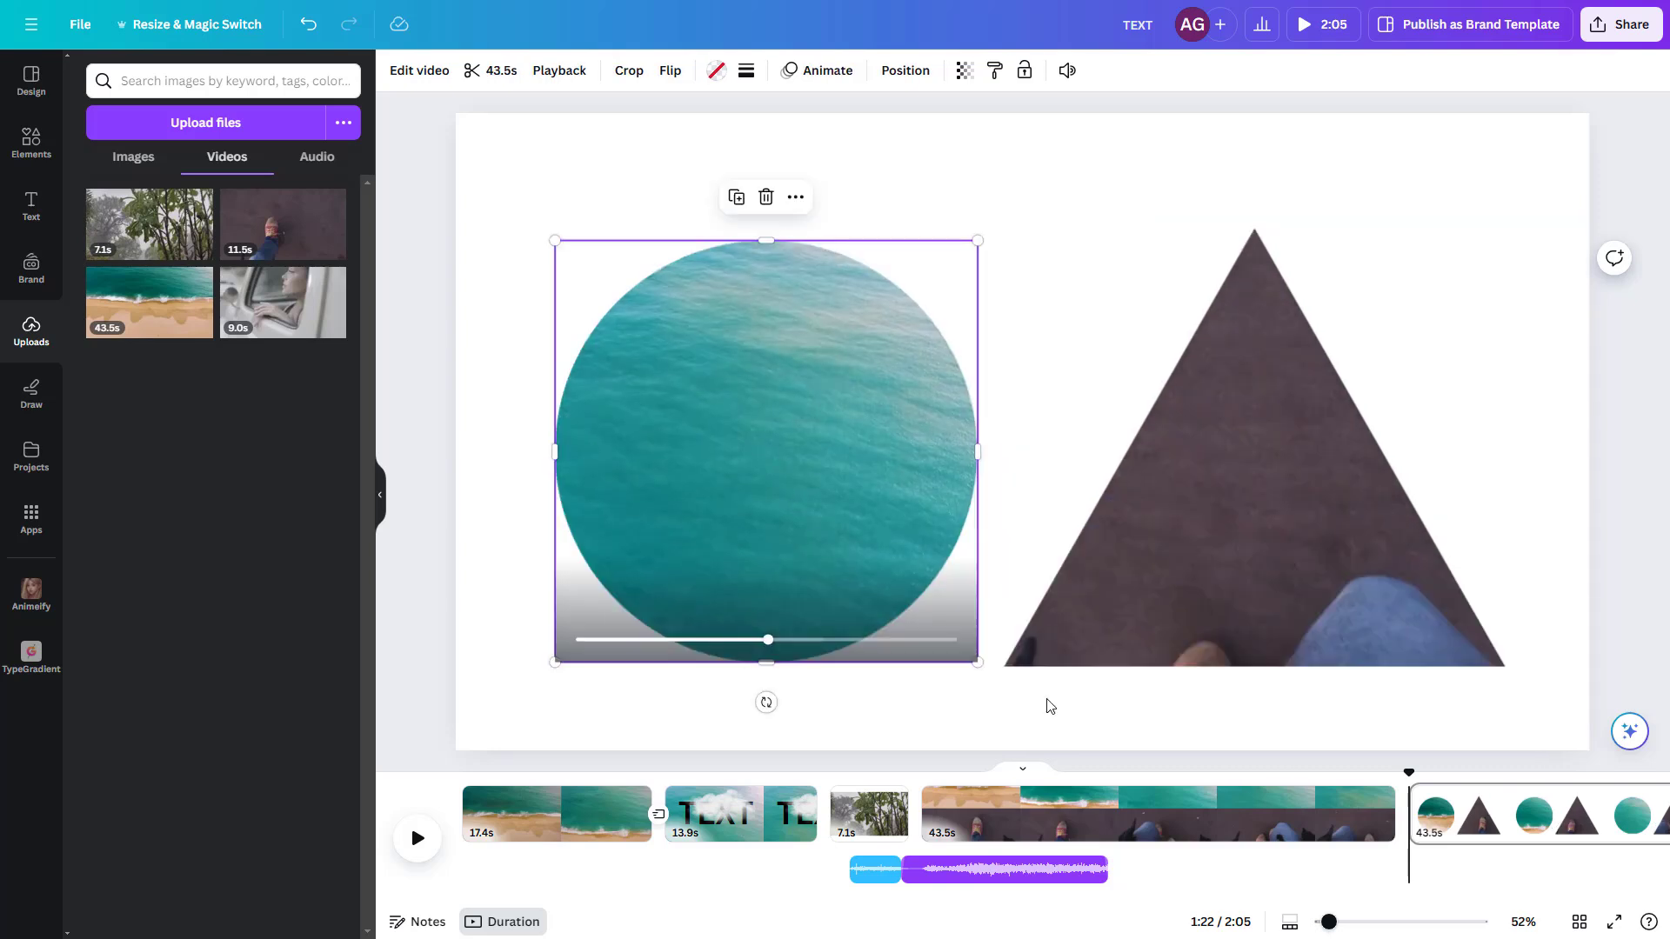
Step: Open the design's download settings for exporting the video
click(1611, 32)
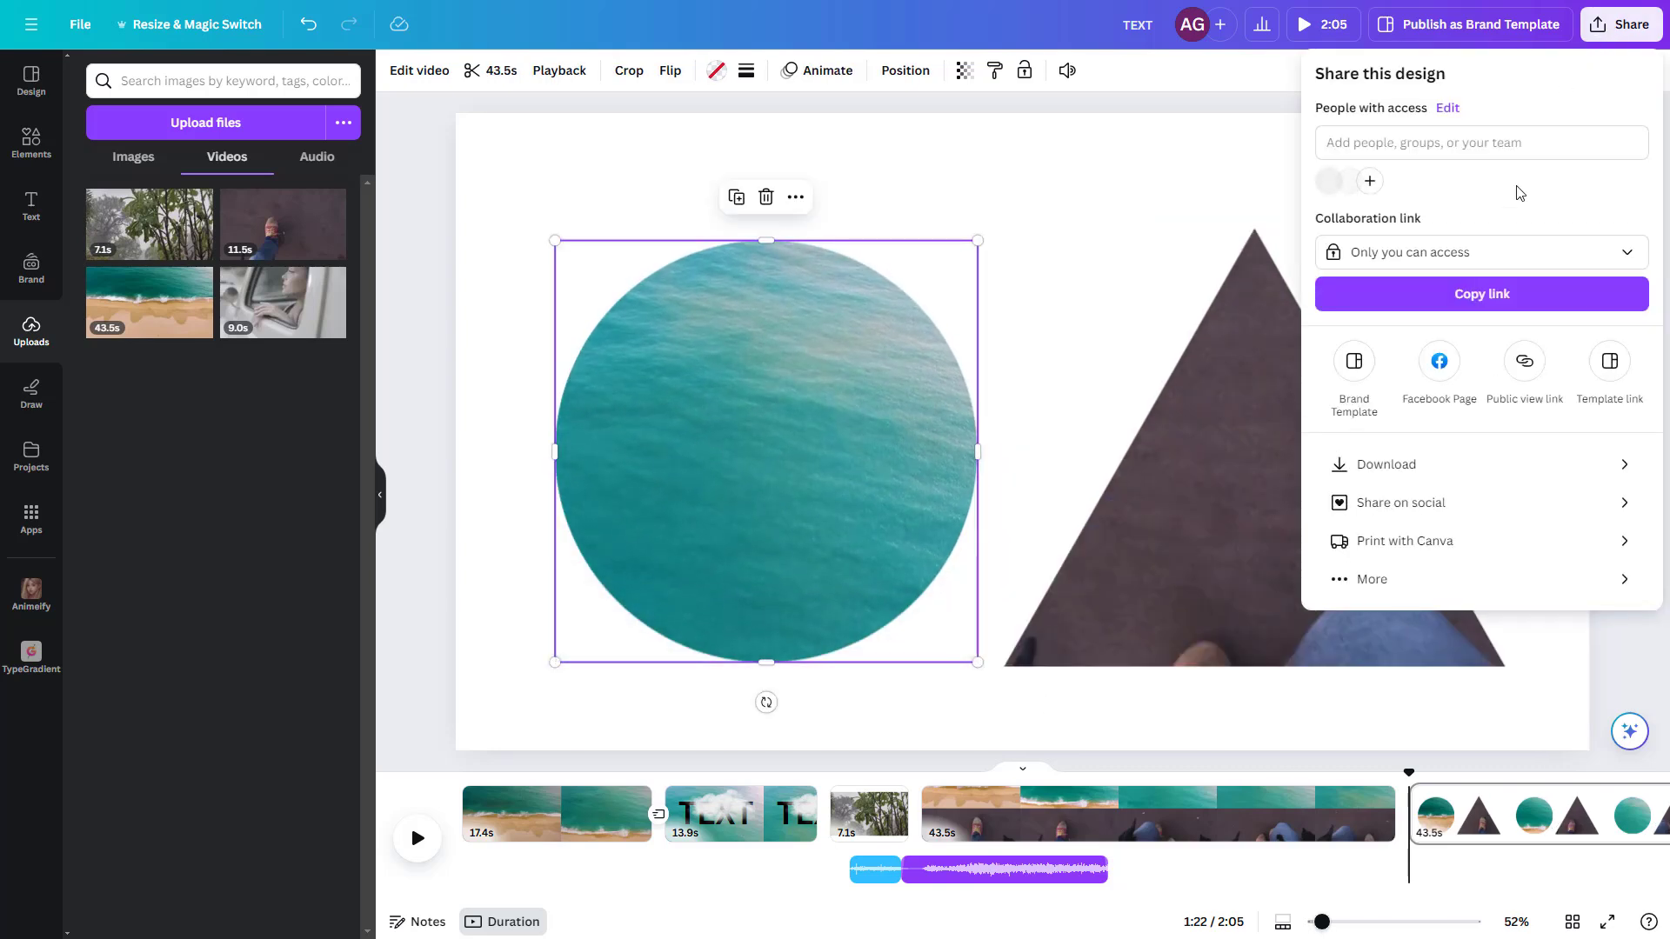
click(1437, 475)
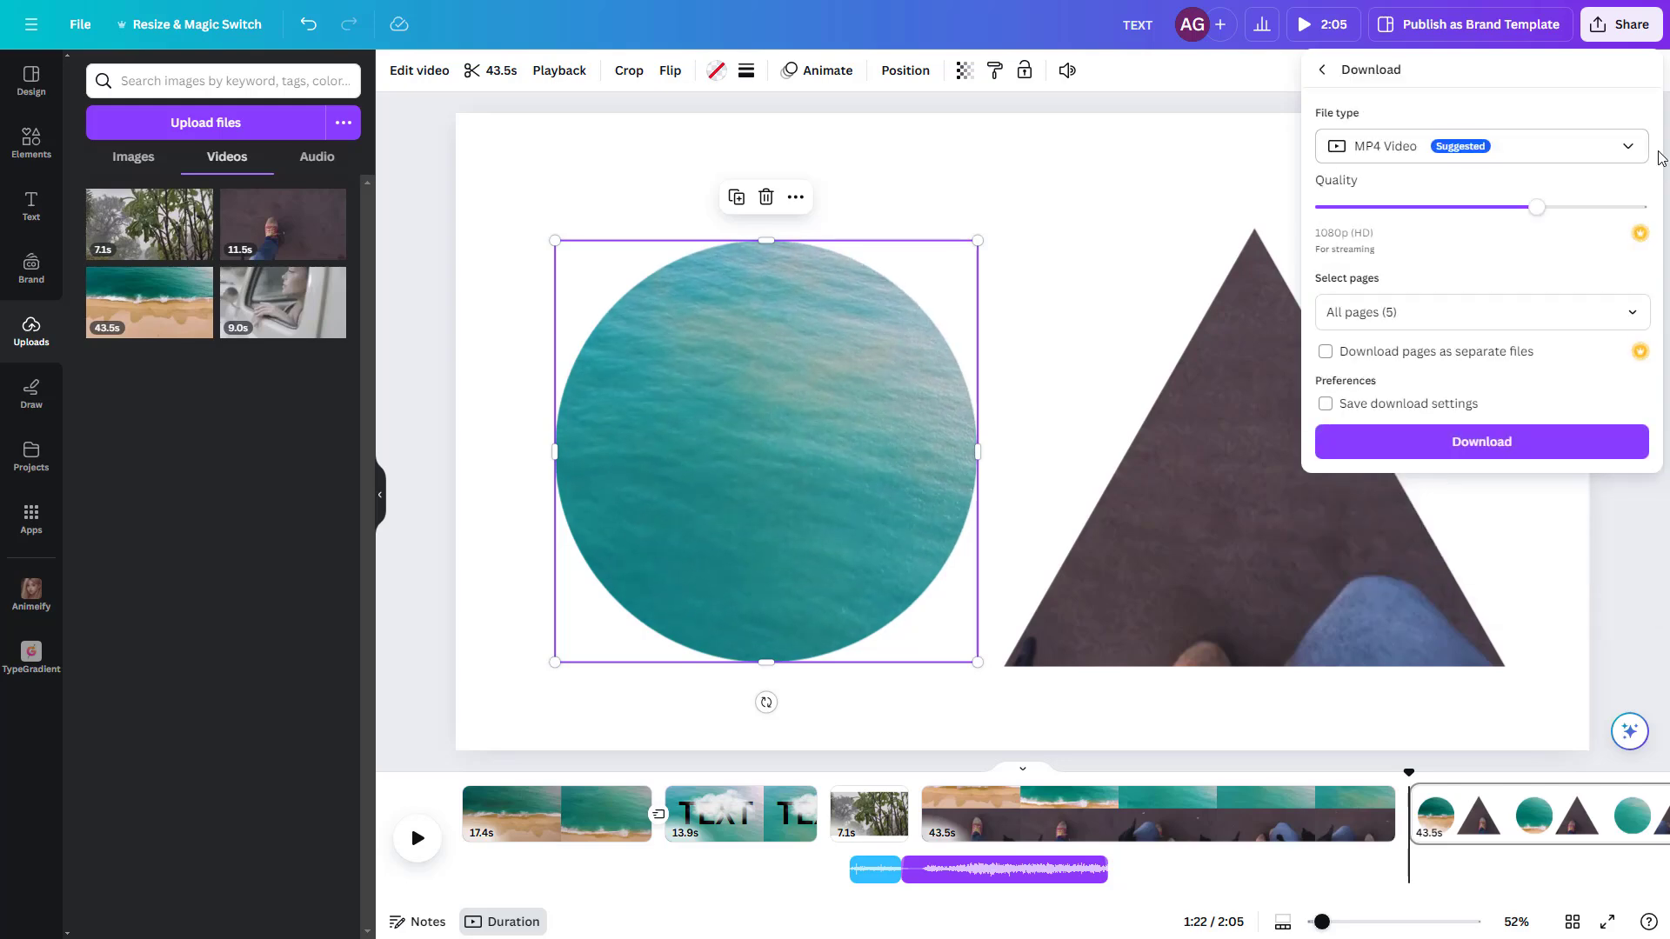